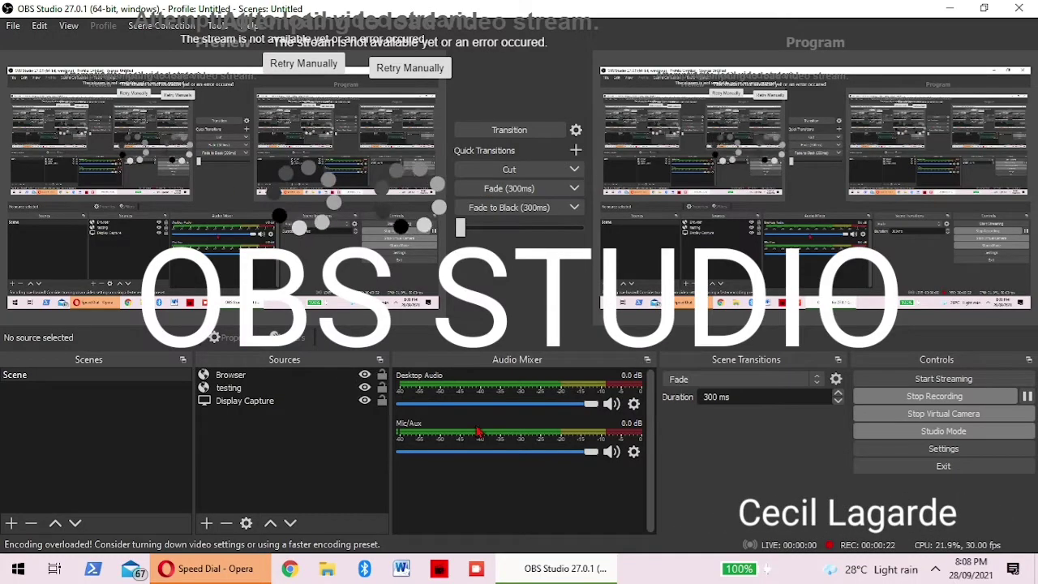
Minimize OBS and load canva.com in Opera
{"action": "left_click", "coordinate": [946, 11]}
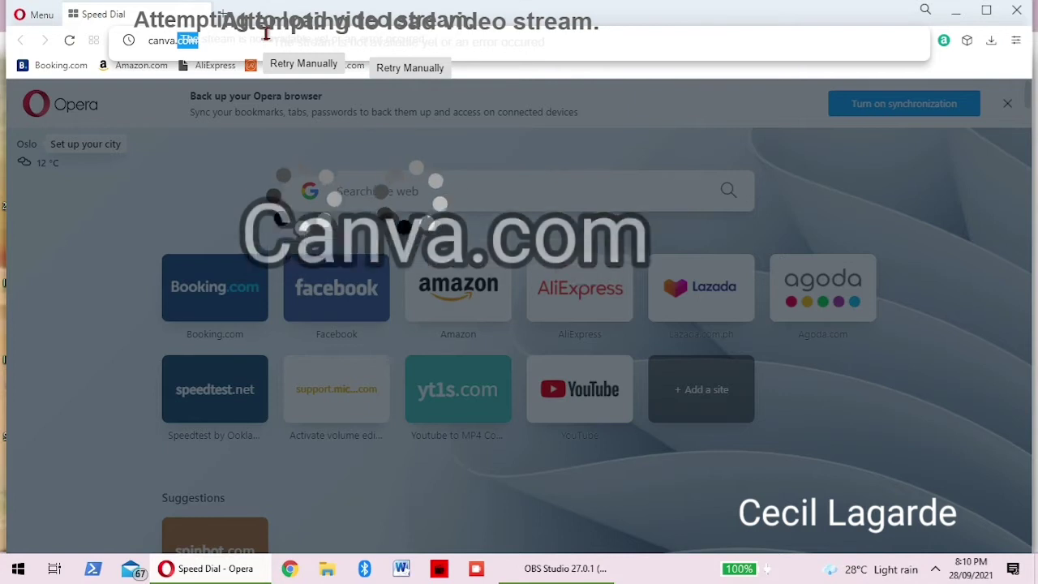
{"action": "key", "text": "Return"}
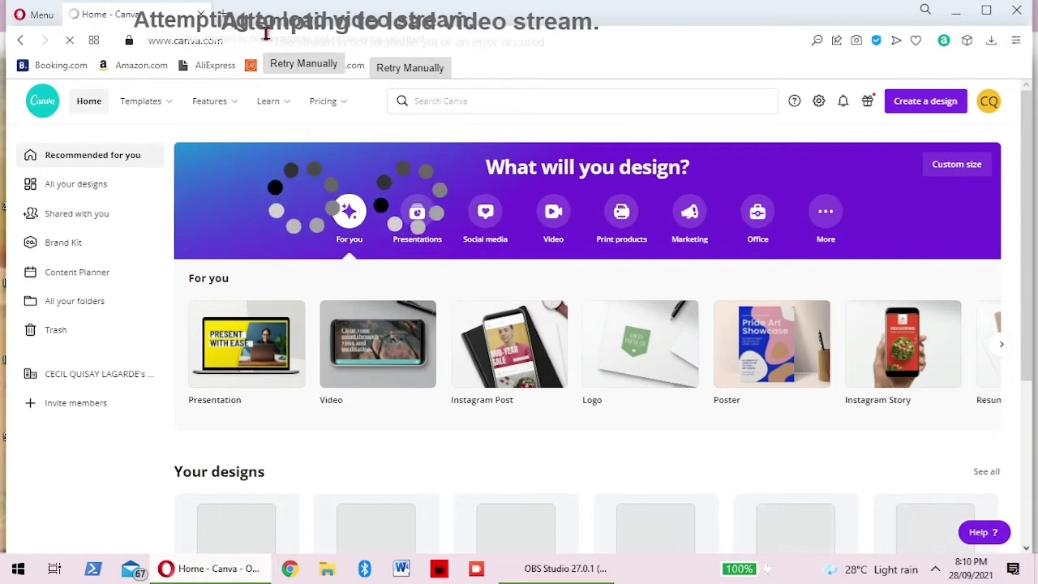
Search Canva templates for 'ads story', then start editing the query to 'story ads'
{"action": "left_click", "coordinate": [458, 100]}
{"action": "type", "text": "ads story"}
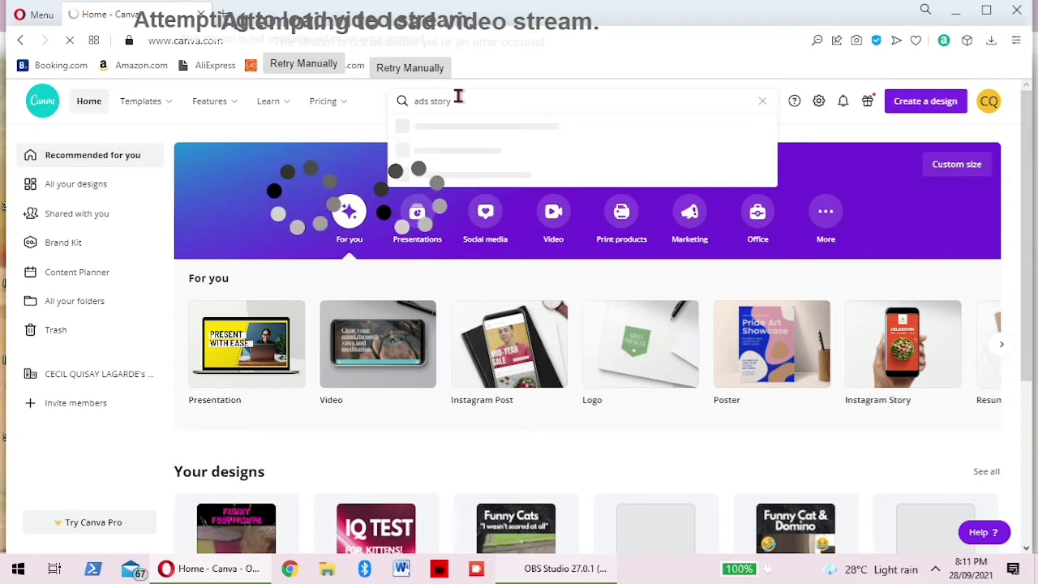
{"action": "key", "text": "Return"}
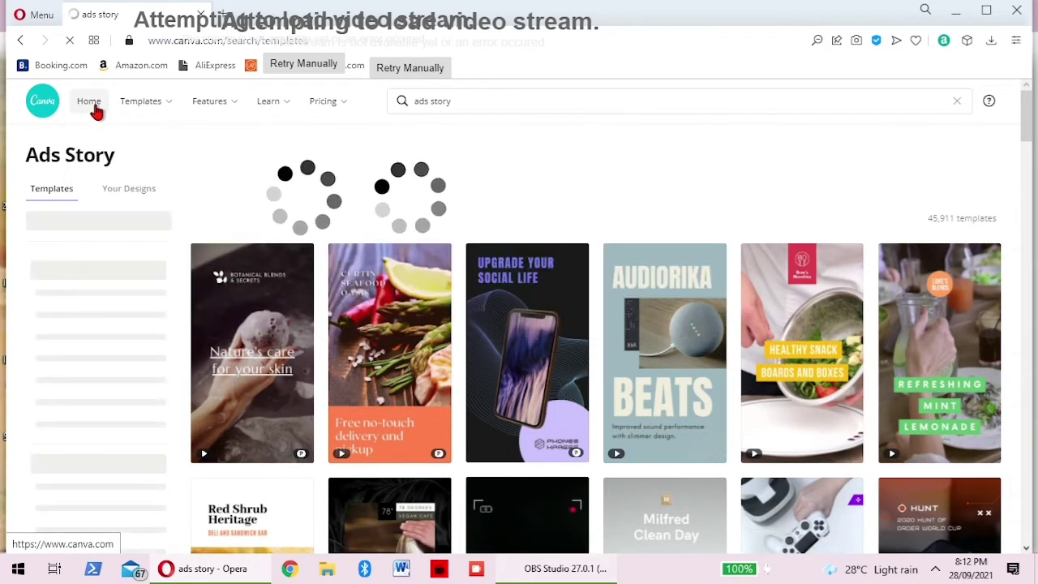
{"action": "mouse_move", "coordinate": [141, 100]}
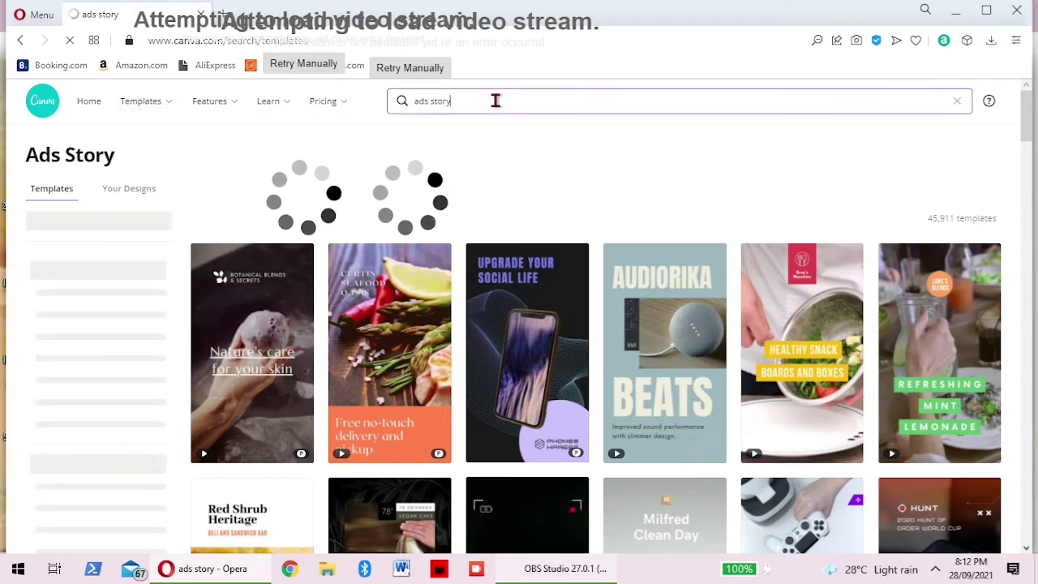
{"action": "left_click", "coordinate": [495, 101]}
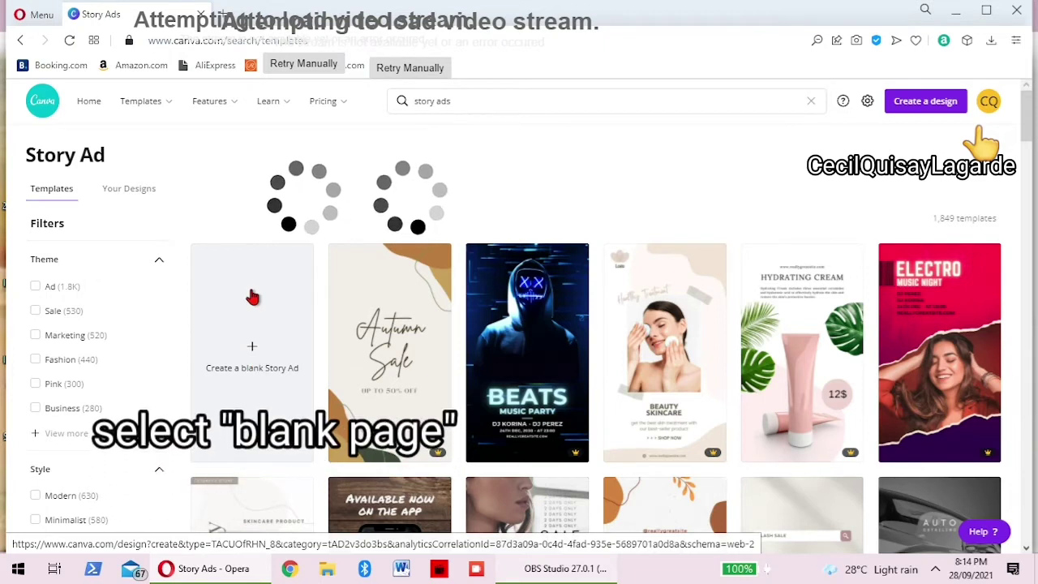
Create a blank Story Ad and bring up the previously uploaded media
{"action": "left_click", "coordinate": [253, 351]}
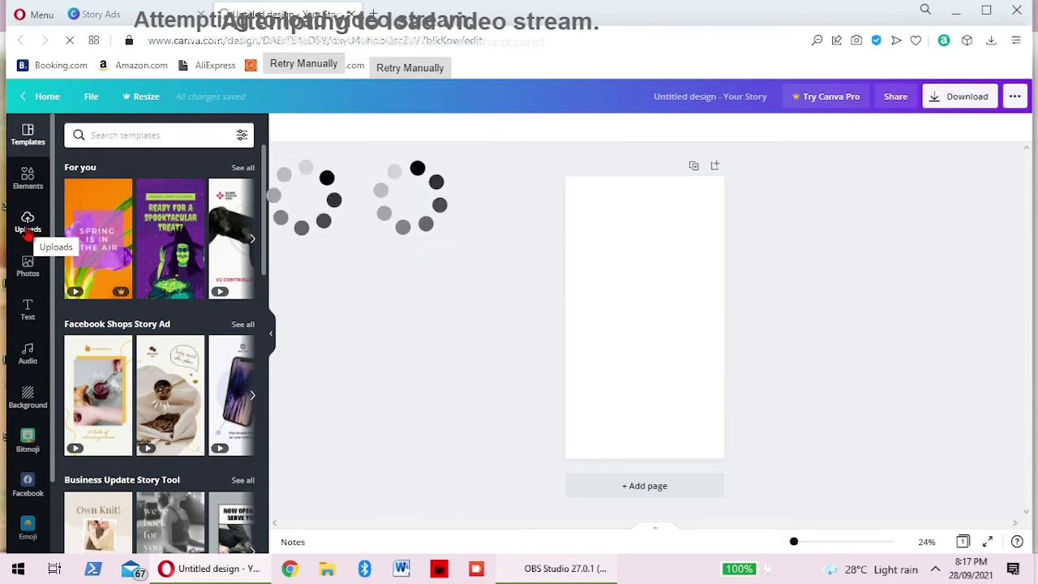
{"action": "left_click", "coordinate": [29, 230]}
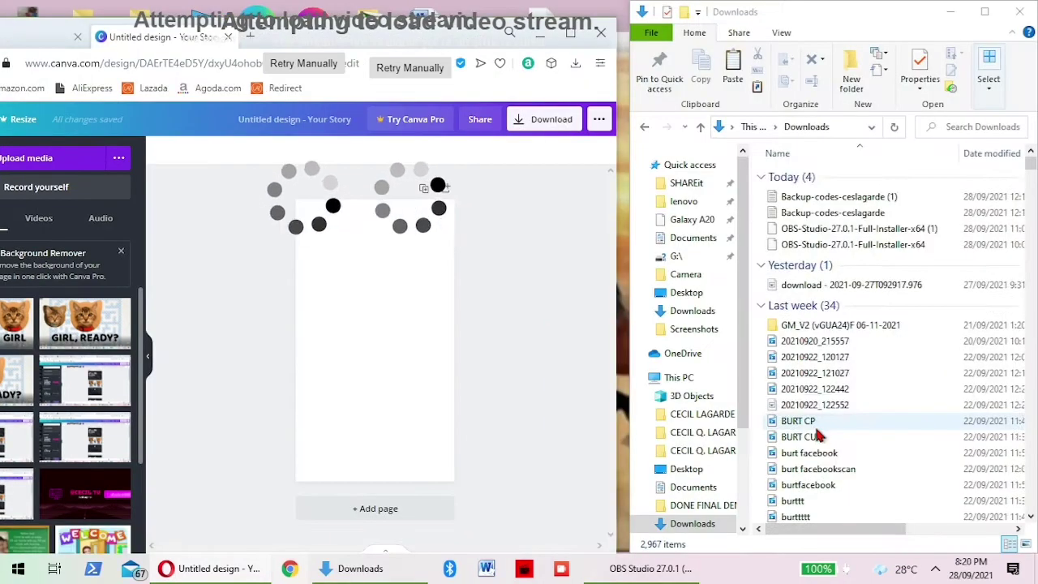
Drag the BURT CP video from Downloads into Canva's uploads, then maximize Opera
{"action": "scroll", "coordinate": [818, 430], "scroll_direction": "down", "scroll_amount": 1}
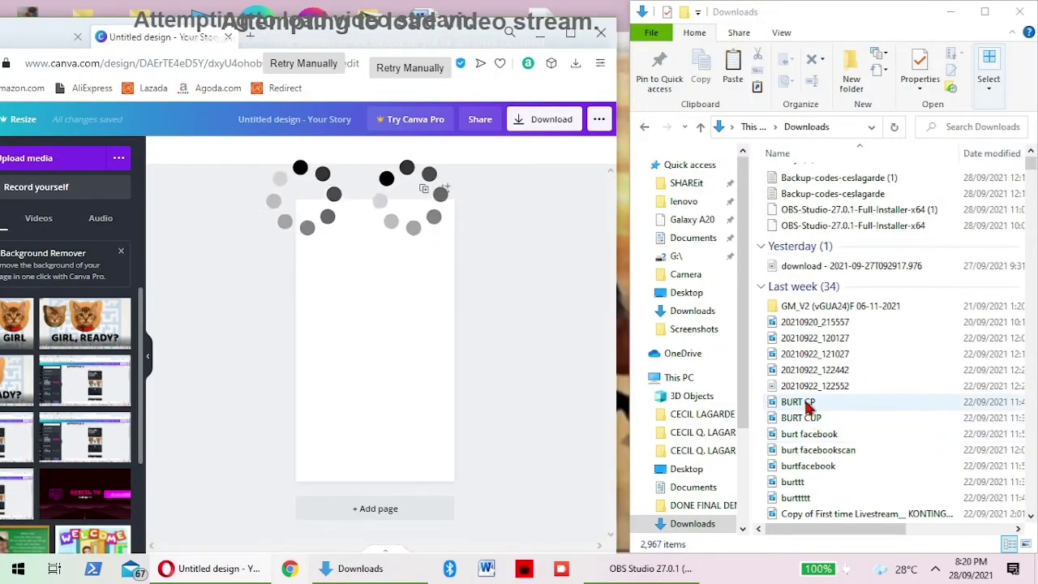
{"action": "left_click", "coordinate": [773, 405]}
{"action": "left_click_drag", "start_coordinate": [773, 410], "coordinate": [105, 316]}
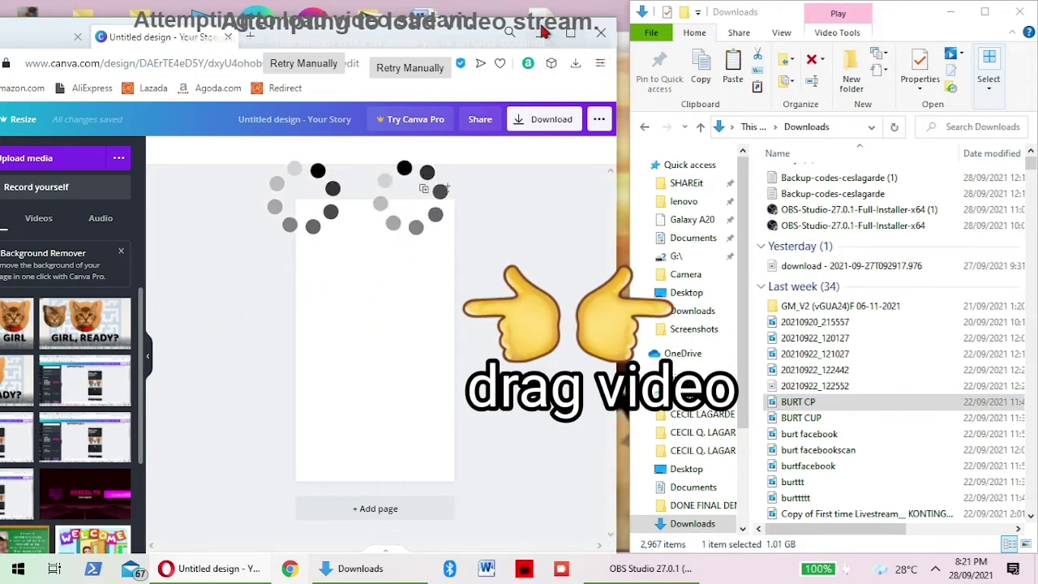
{"action": "left_click", "coordinate": [569, 38]}
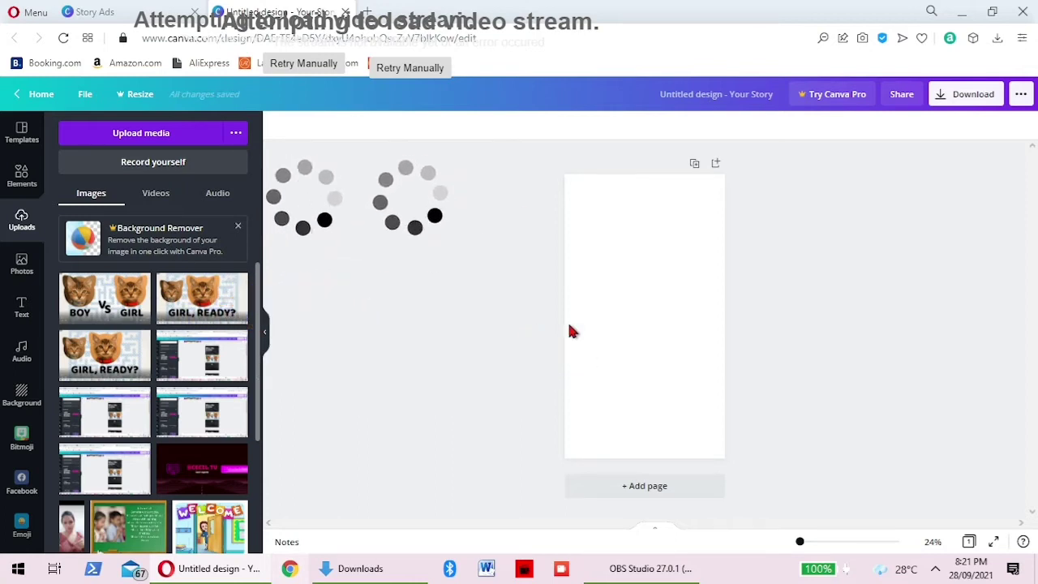
{"action": "left_click", "coordinate": [631, 332]}
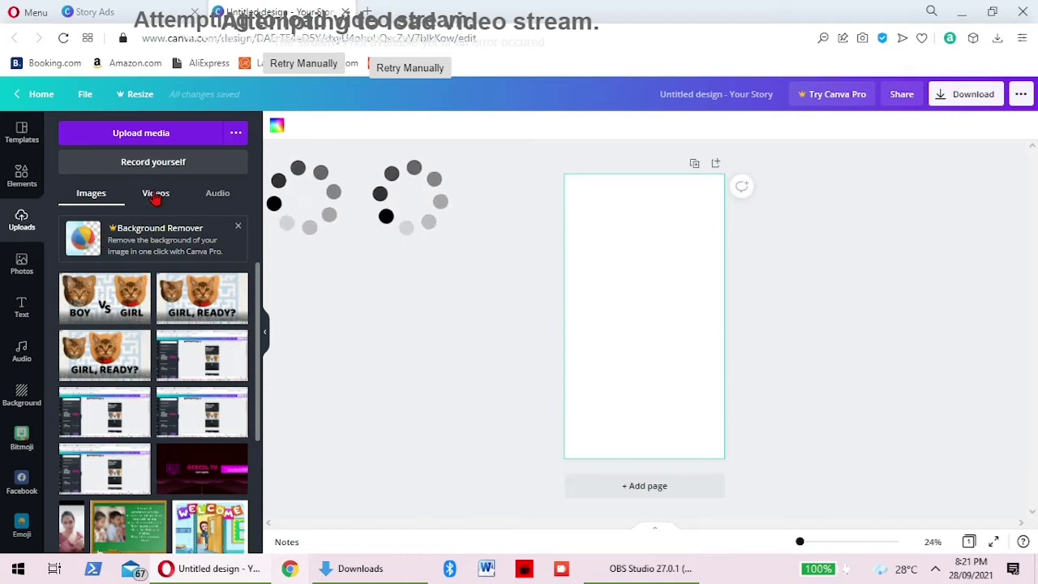
{"action": "left_click", "coordinate": [156, 196]}
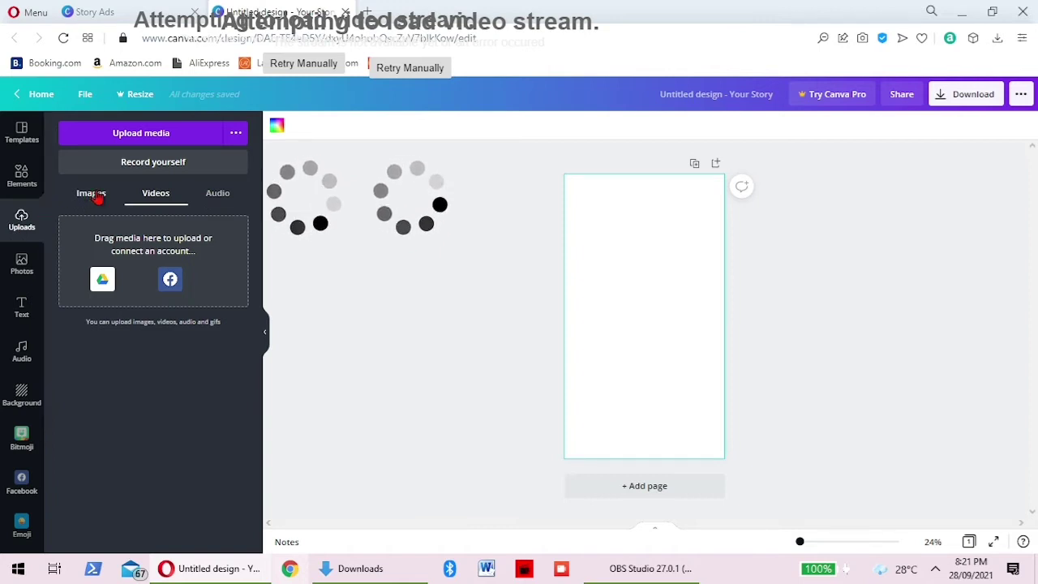
{"action": "left_click", "coordinate": [94, 201]}
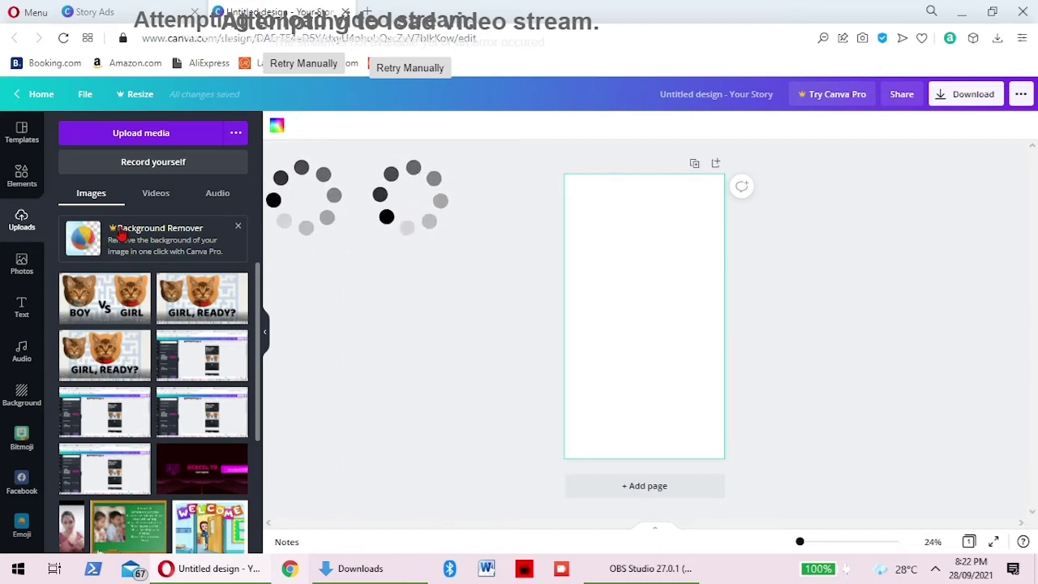
{"action": "left_click", "coordinate": [992, 12]}
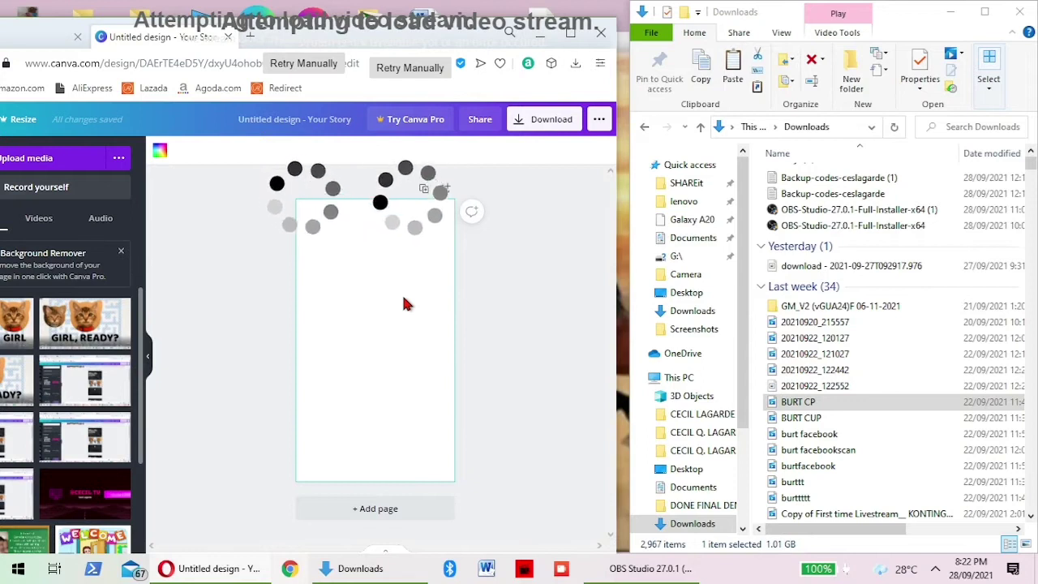
{"action": "left_click", "coordinate": [571, 33]}
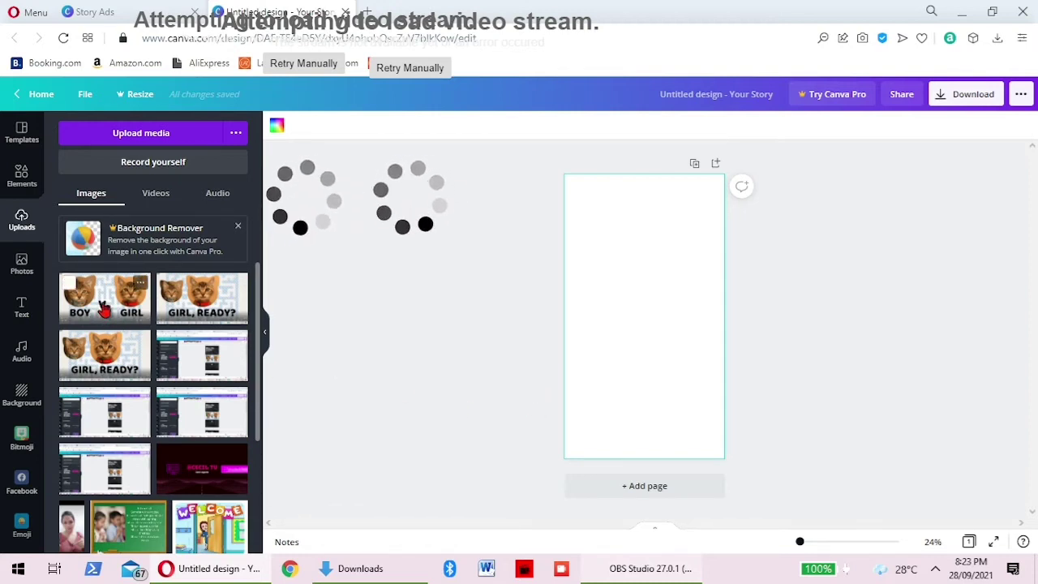
Add the Boy vs Girl cat image and enlarge it to span the page width
{"action": "left_click", "coordinate": [104, 308]}
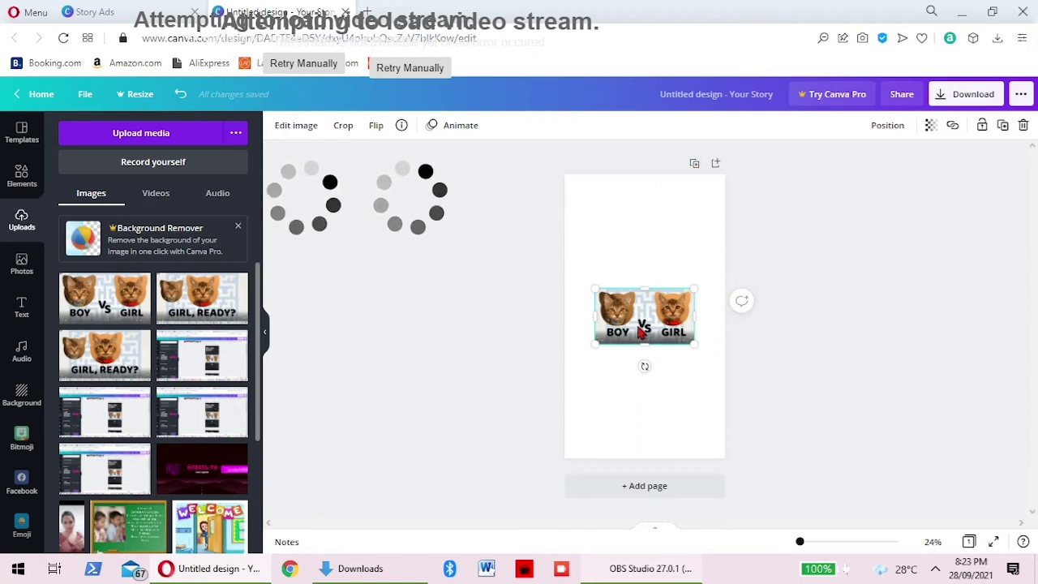
{"action": "left_click_drag", "start_coordinate": [575, 277], "coordinate": [556, 257]}
{"action": "left_click_drag", "start_coordinate": [689, 344], "coordinate": [719, 359]}
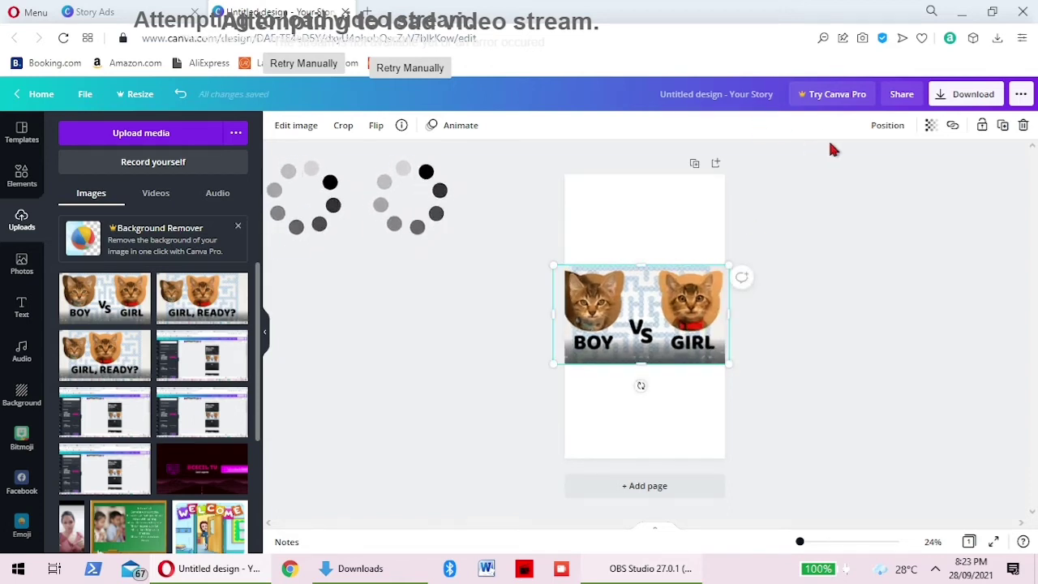
{"action": "left_click", "coordinate": [610, 230]}
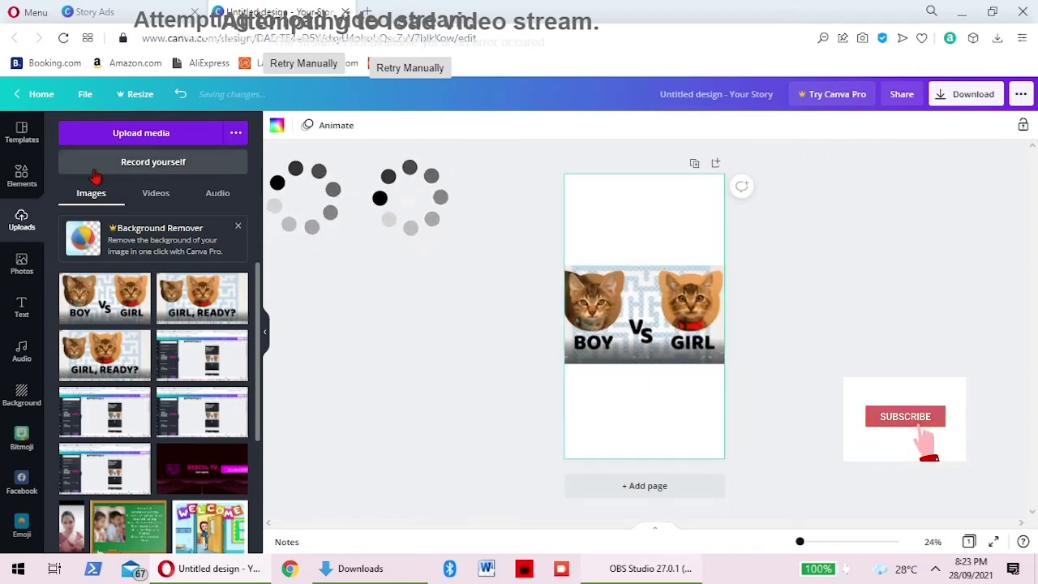
Try red, black and pink page backgrounds, settling on black behind the cat image
{"action": "left_click", "coordinate": [22, 397]}
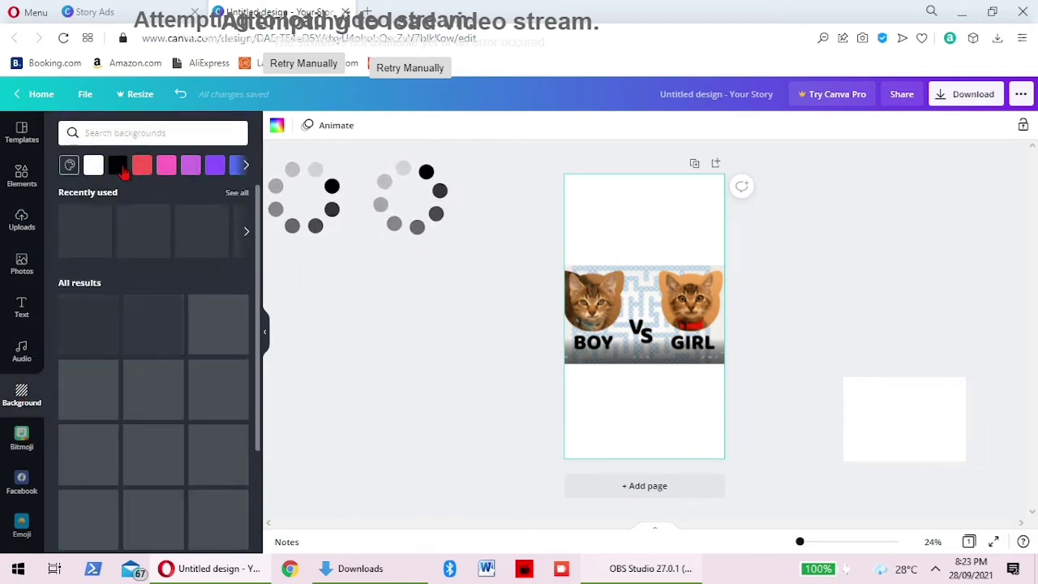
{"action": "left_click", "coordinate": [142, 167]}
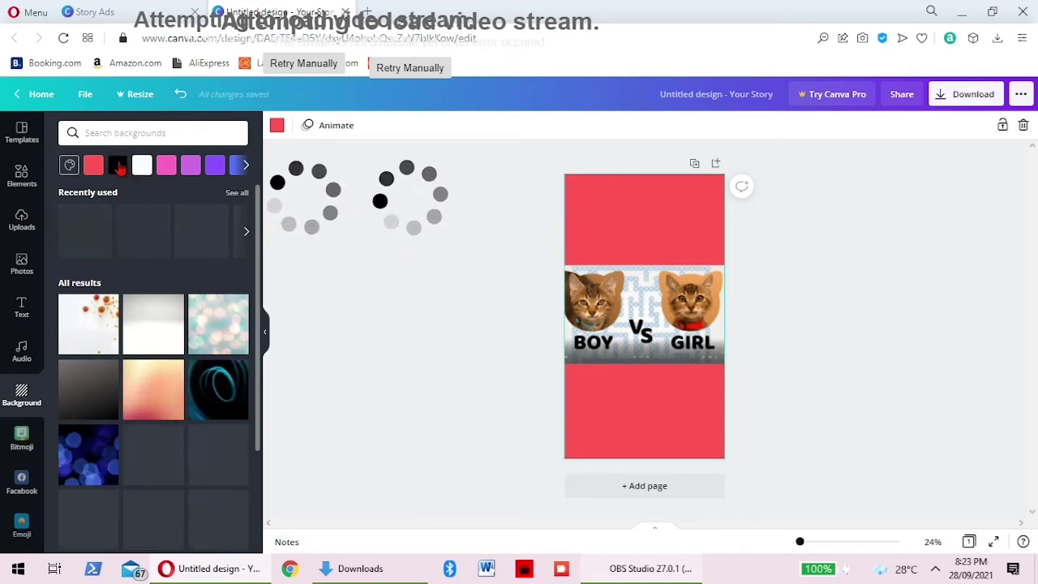
{"action": "left_click", "coordinate": [117, 166]}
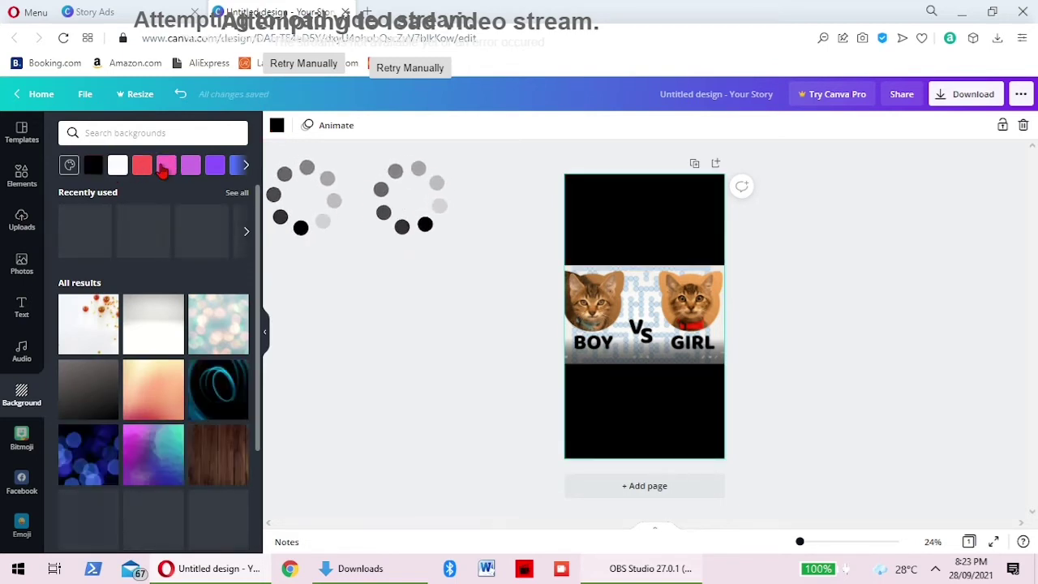
{"action": "left_click", "coordinate": [164, 166]}
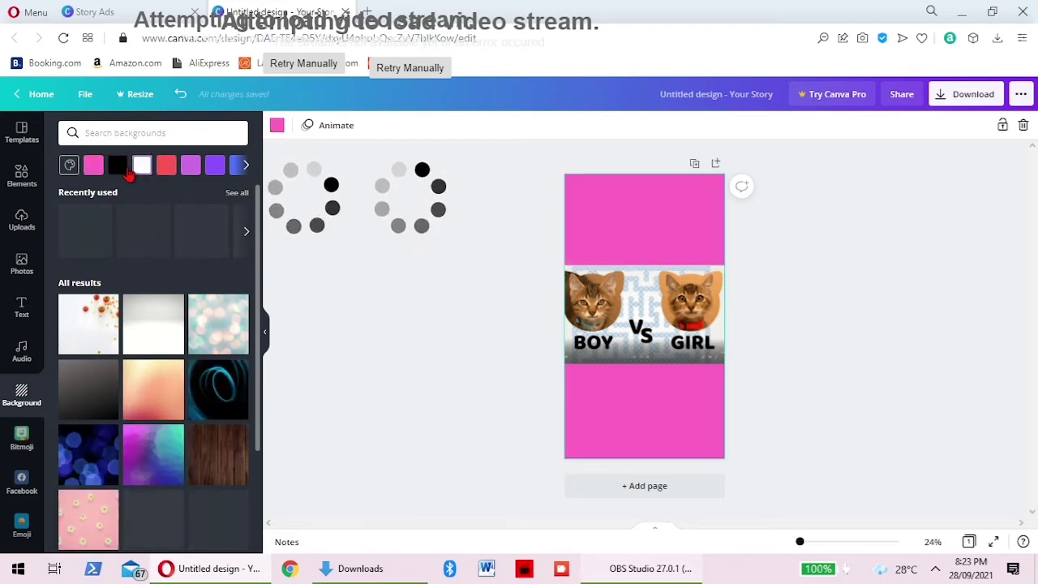
{"action": "left_click", "coordinate": [119, 168]}
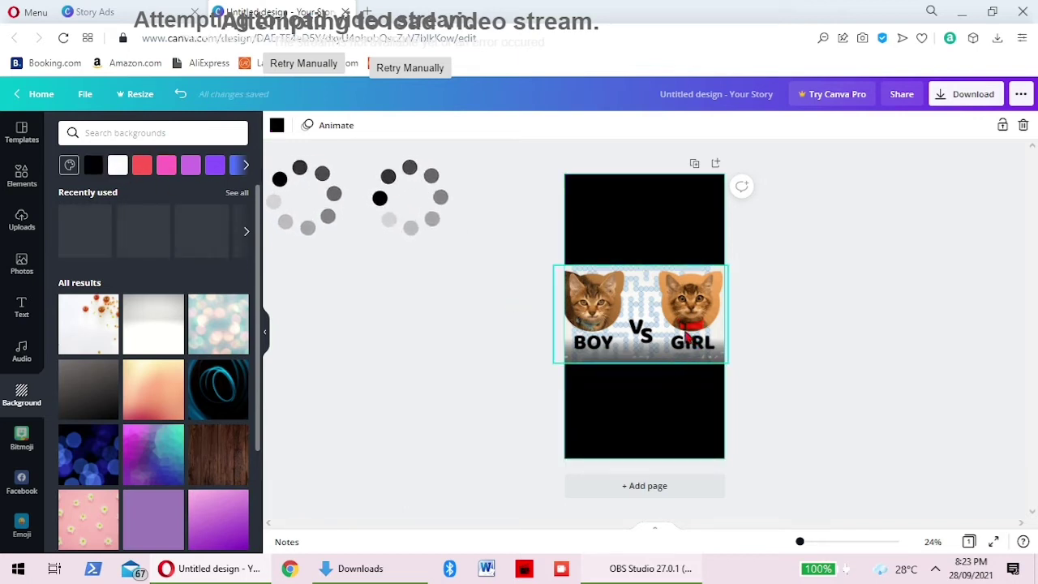
{"action": "left_click", "coordinate": [640, 312]}
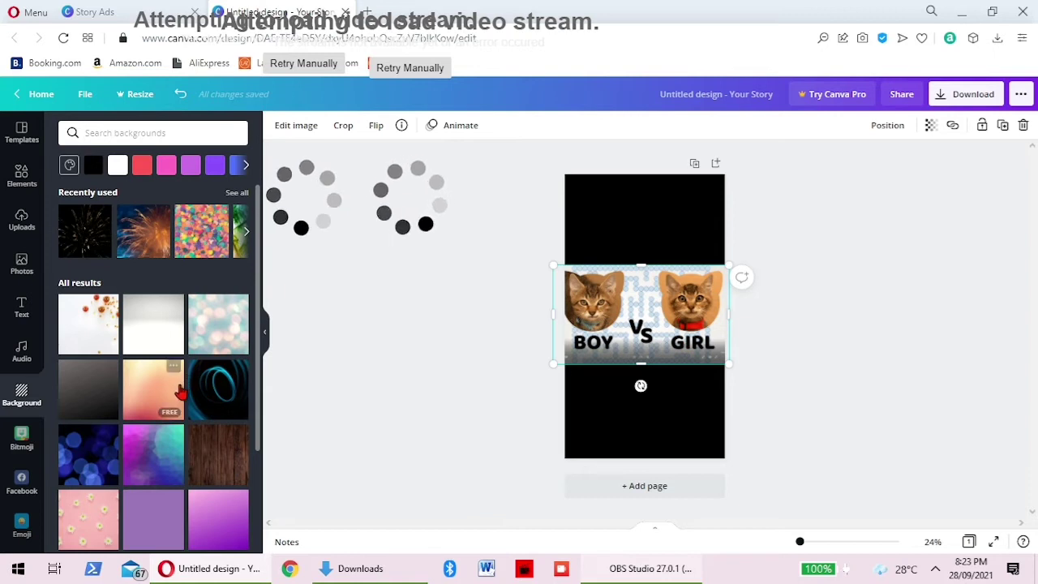
Add a second page and place the uploaded dog video on it
{"action": "left_click", "coordinate": [18, 225]}
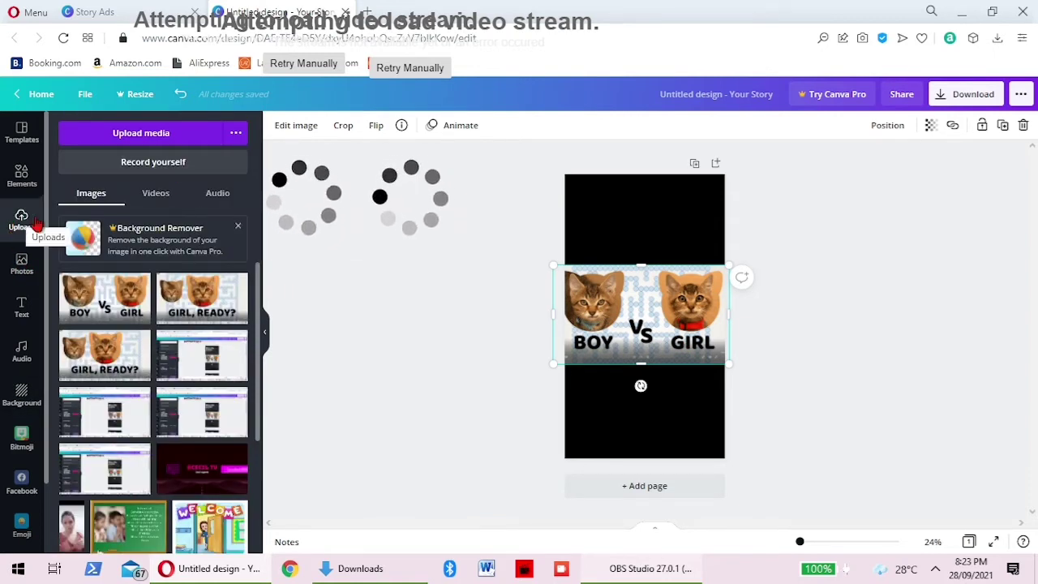
{"action": "left_click", "coordinate": [157, 194]}
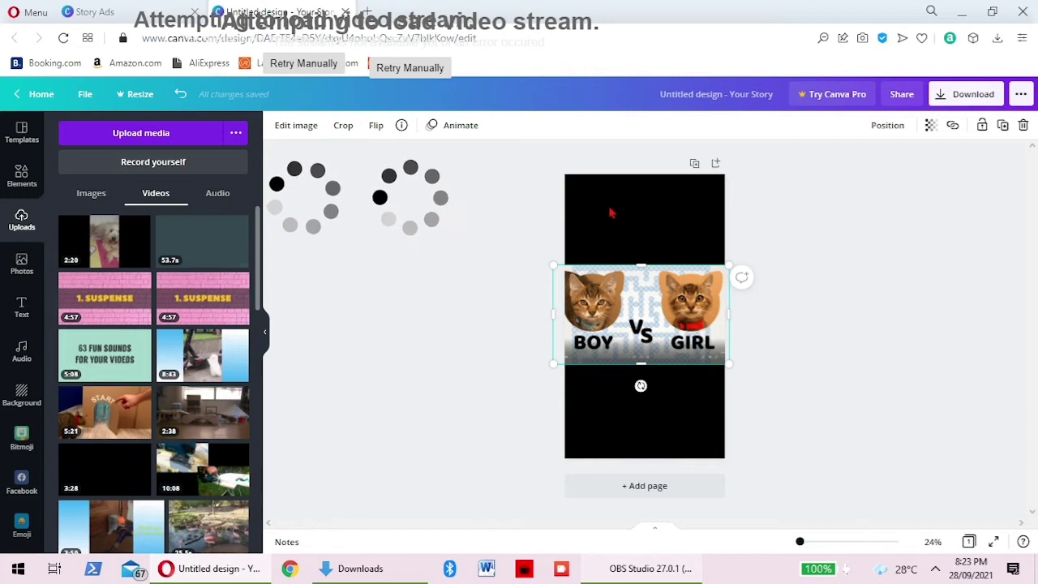
{"action": "left_click", "coordinate": [631, 496]}
{"action": "mouse_move", "coordinate": [102, 251]}
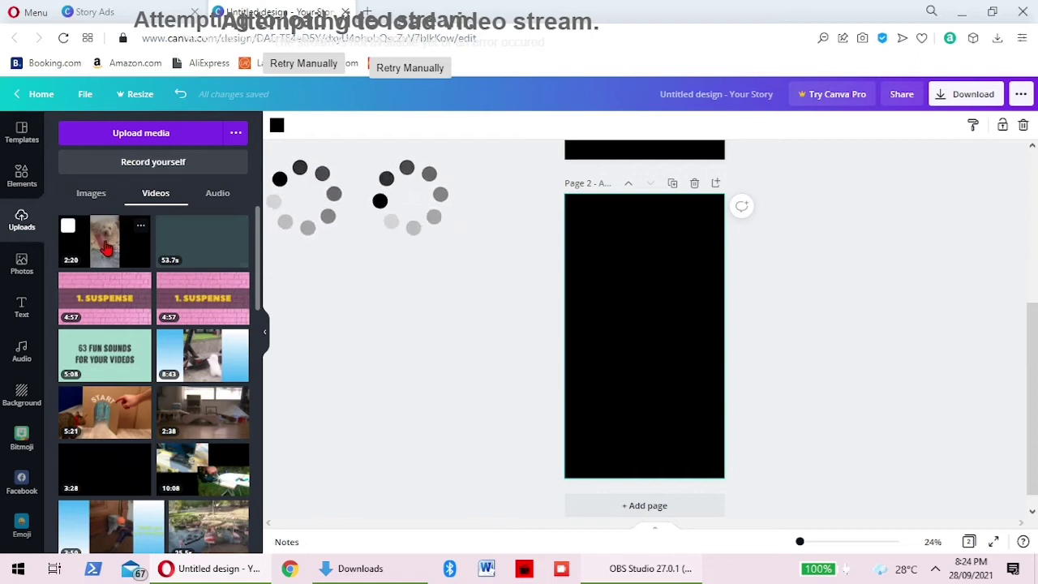
{"action": "left_click_drag", "start_coordinate": [105, 249], "coordinate": [664, 394]}
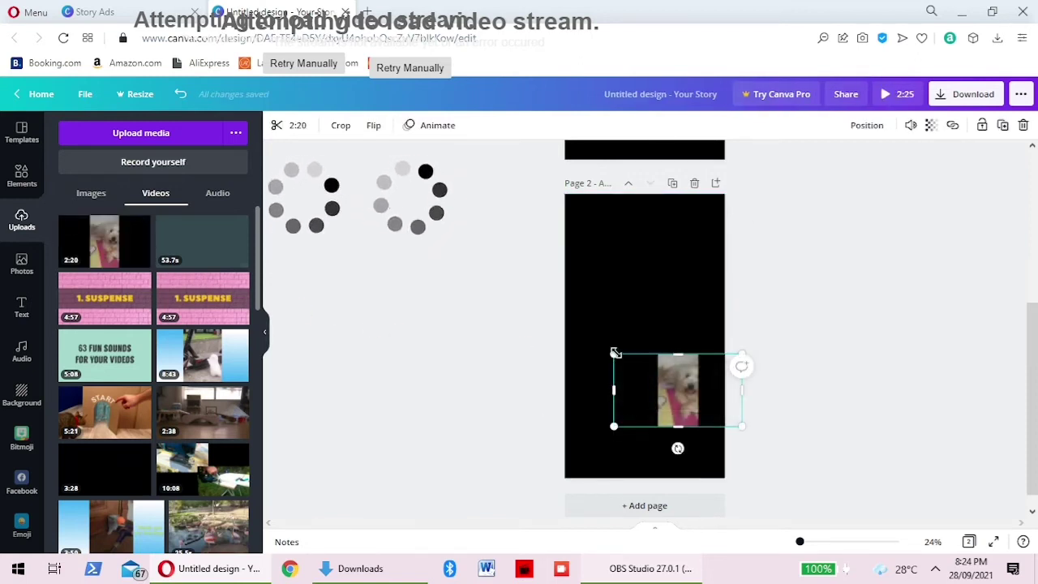
Enlarge the dog video on Page 2 and move it toward the centre
{"action": "left_click_drag", "start_coordinate": [614, 352], "coordinate": [652, 429]}
{"action": "left_click_drag", "start_coordinate": [622, 347], "coordinate": [599, 302]}
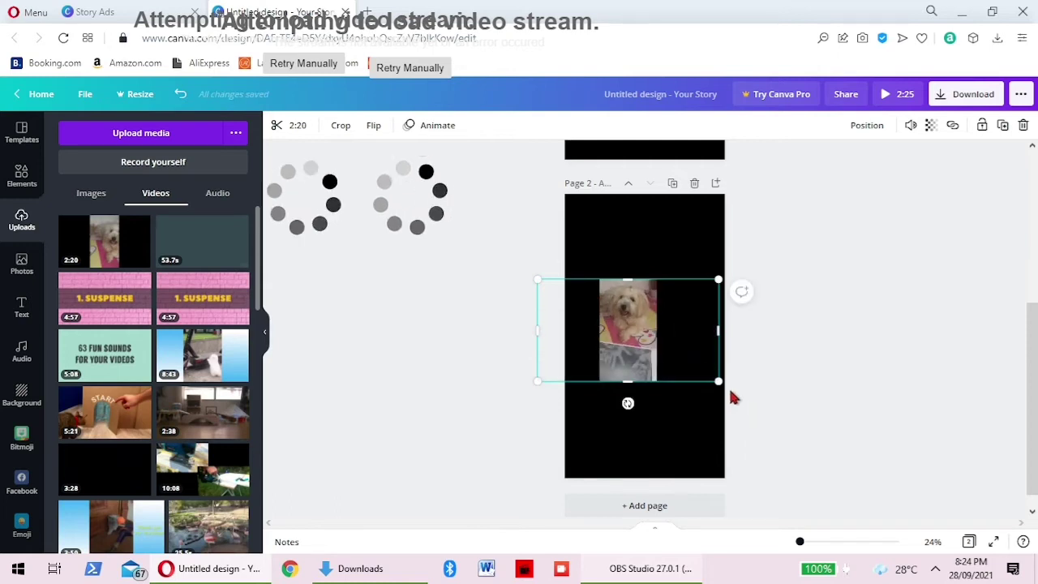
{"action": "left_click_drag", "start_coordinate": [721, 385], "coordinate": [748, 408]}
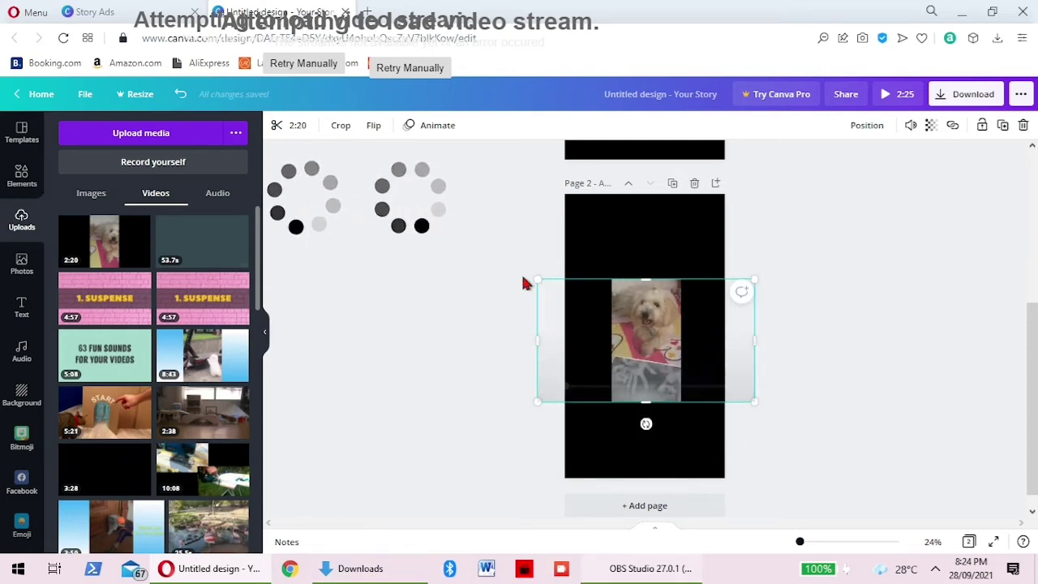
{"action": "left_click_drag", "start_coordinate": [504, 252], "coordinate": [500, 250]}
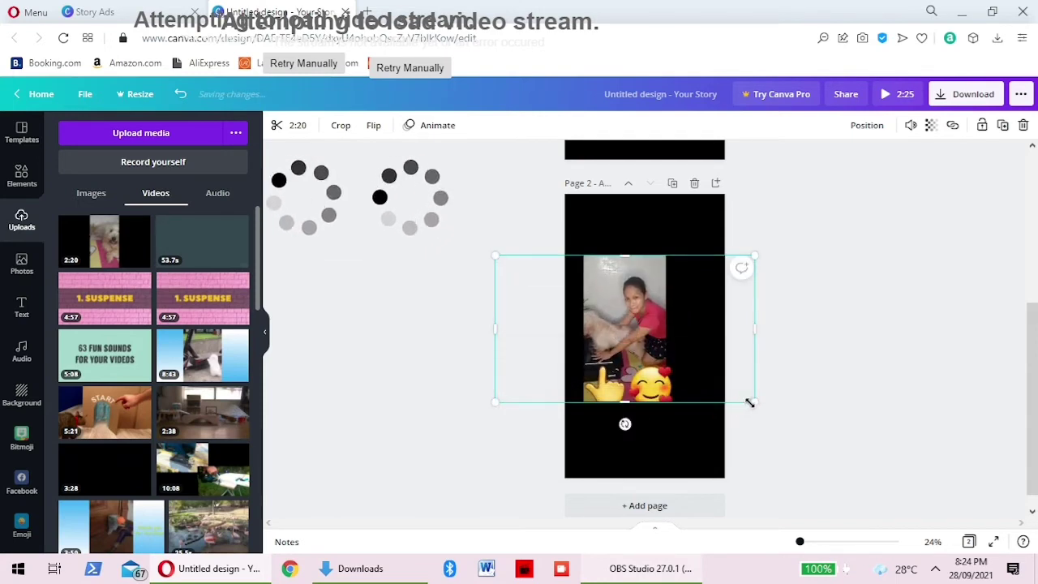
{"action": "left_click_drag", "start_coordinate": [749, 403], "coordinate": [843, 460]}
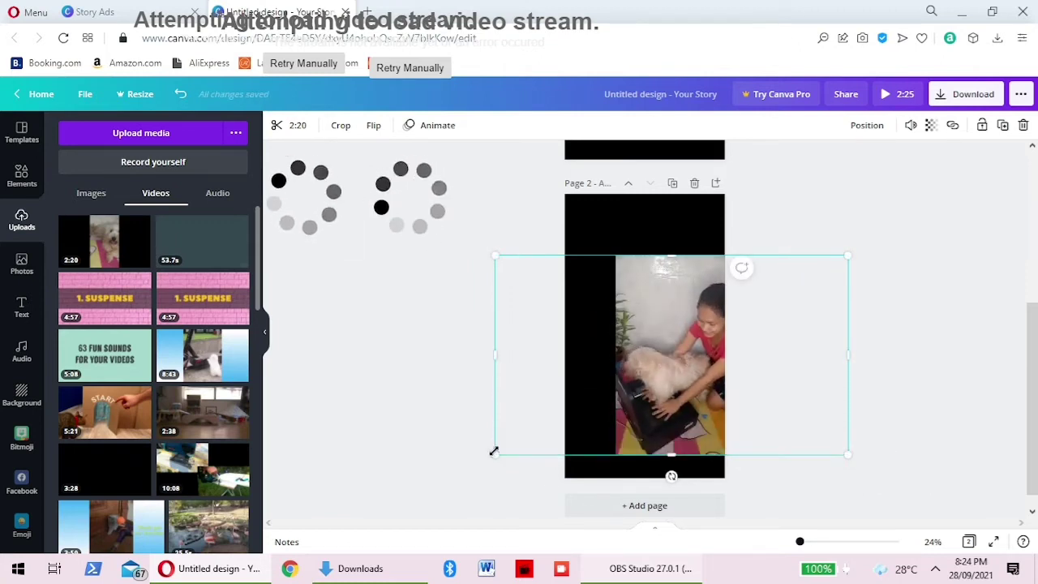
{"action": "left_click_drag", "start_coordinate": [478, 458], "coordinate": [472, 467]}
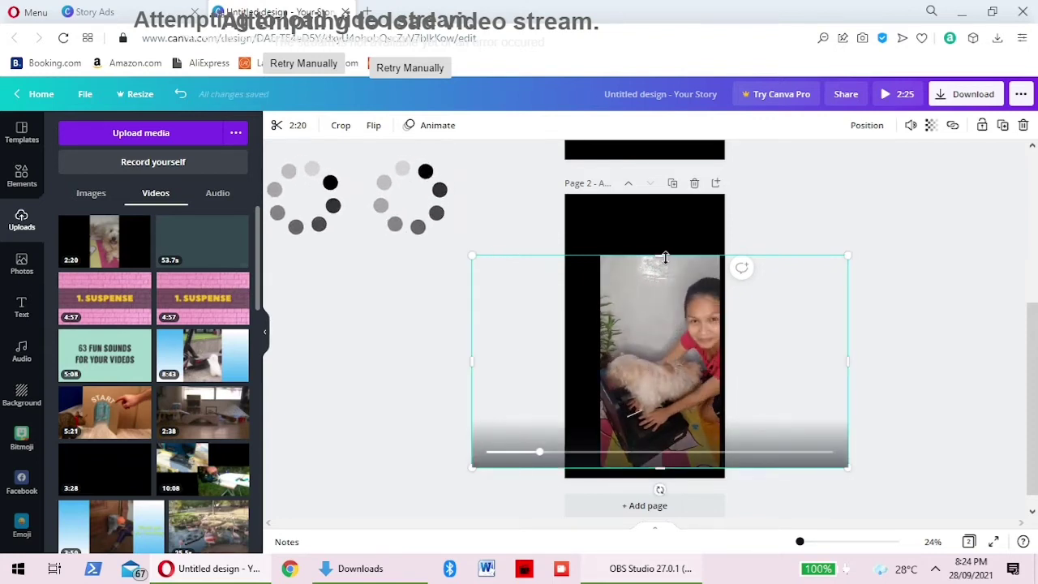
Crop the video's top, stretch it beyond the page width, and centre it
{"action": "left_click_drag", "start_coordinate": [665, 273], "coordinate": [666, 271]}
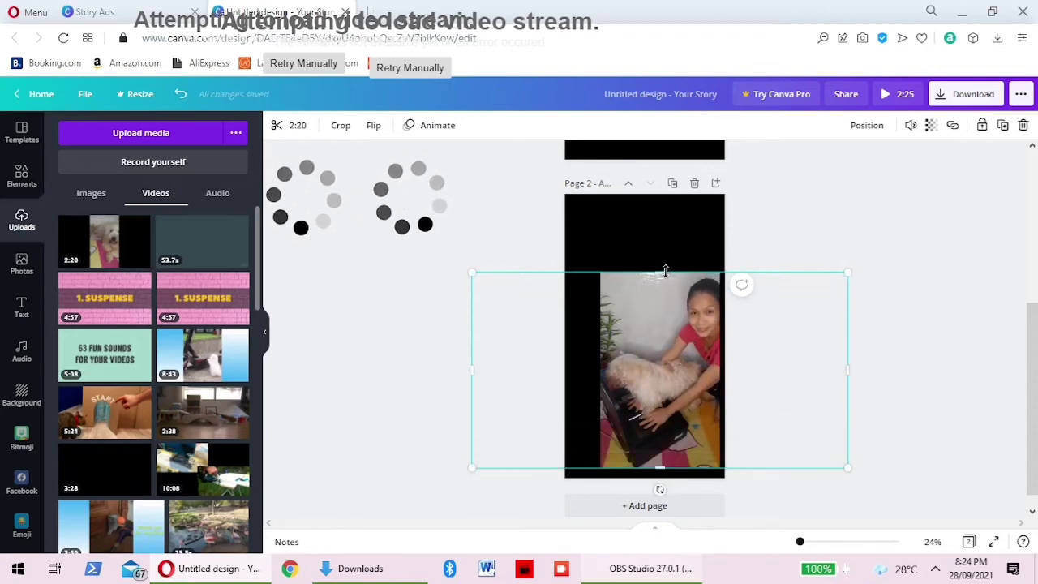
{"action": "left_click_drag", "start_coordinate": [661, 276], "coordinate": [653, 319]}
{"action": "left_click_drag", "start_coordinate": [827, 388], "coordinate": [399, 423]}
{"action": "left_click_drag", "start_coordinate": [870, 424], "coordinate": [679, 378]}
{"action": "left_click_drag", "start_coordinate": [610, 325], "coordinate": [608, 307]}
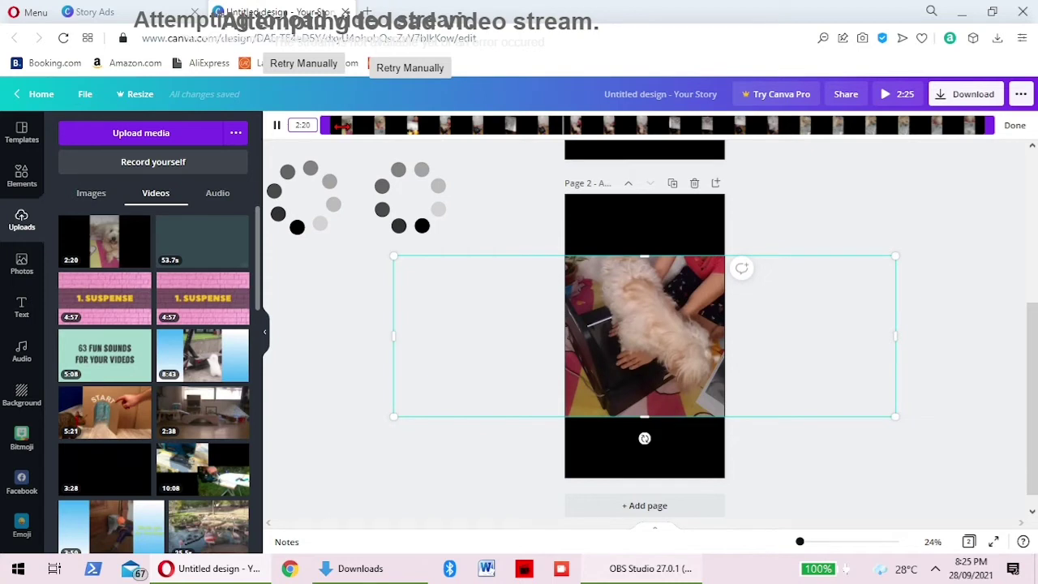
Preview the dog clip, trim off its first 2.9 s and its end, and crop its bottom slightly
{"action": "left_click", "coordinate": [335, 127]}
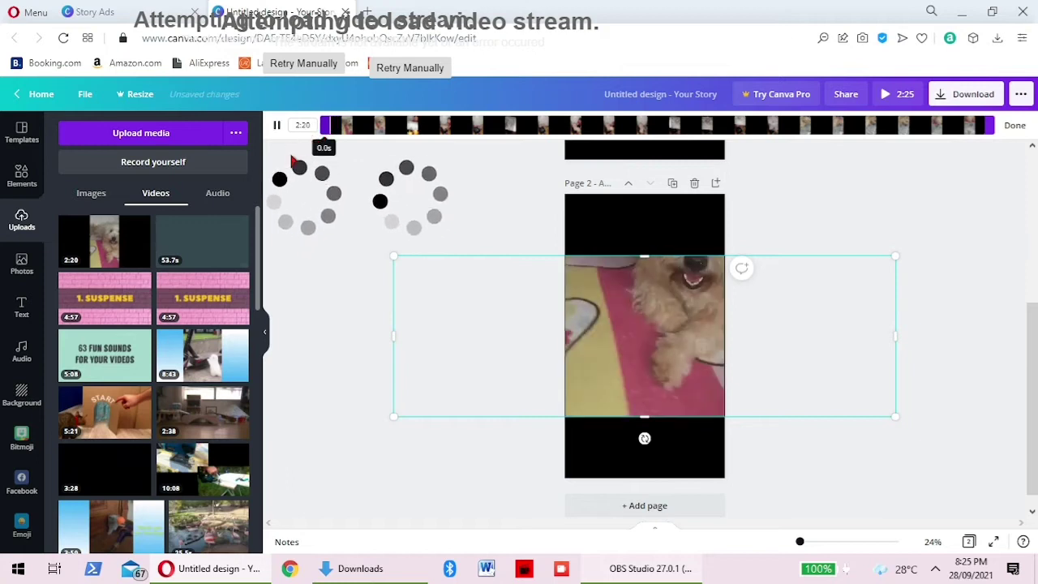
{"action": "left_click", "coordinate": [276, 126]}
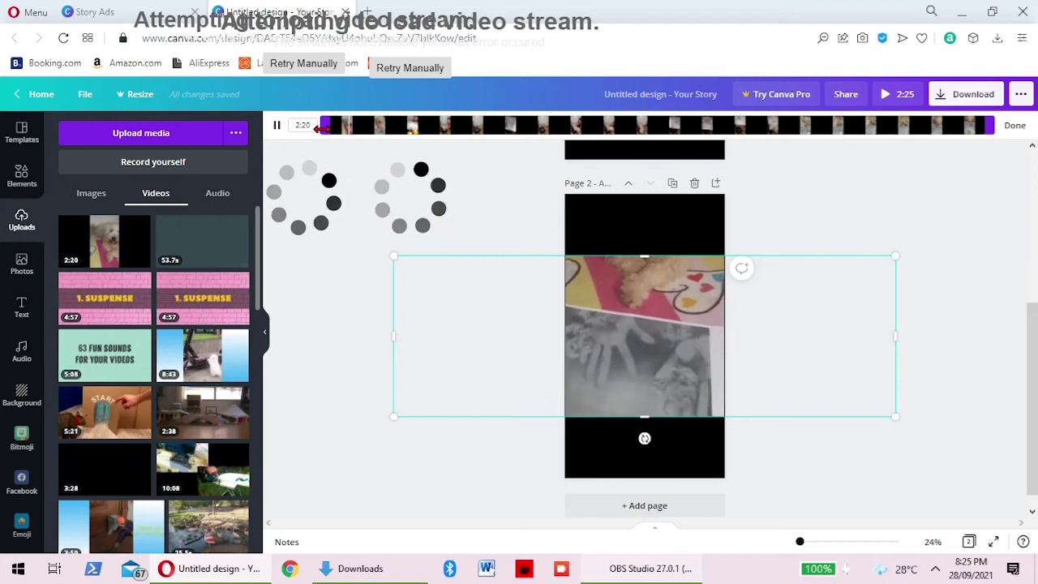
{"action": "left_click_drag", "start_coordinate": [324, 126], "coordinate": [372, 127]}
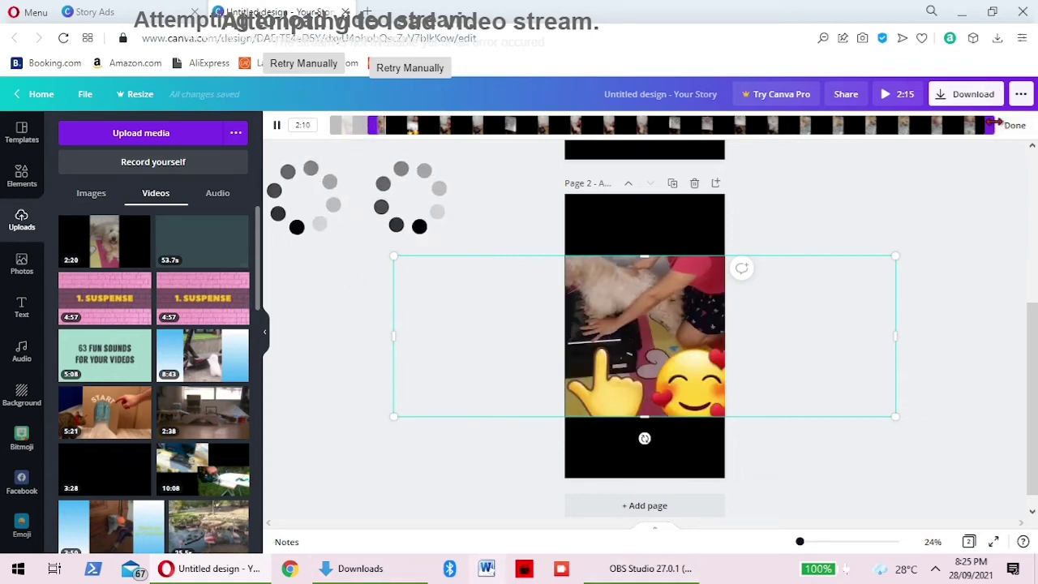
{"action": "left_click_drag", "start_coordinate": [994, 123], "coordinate": [398, 125]}
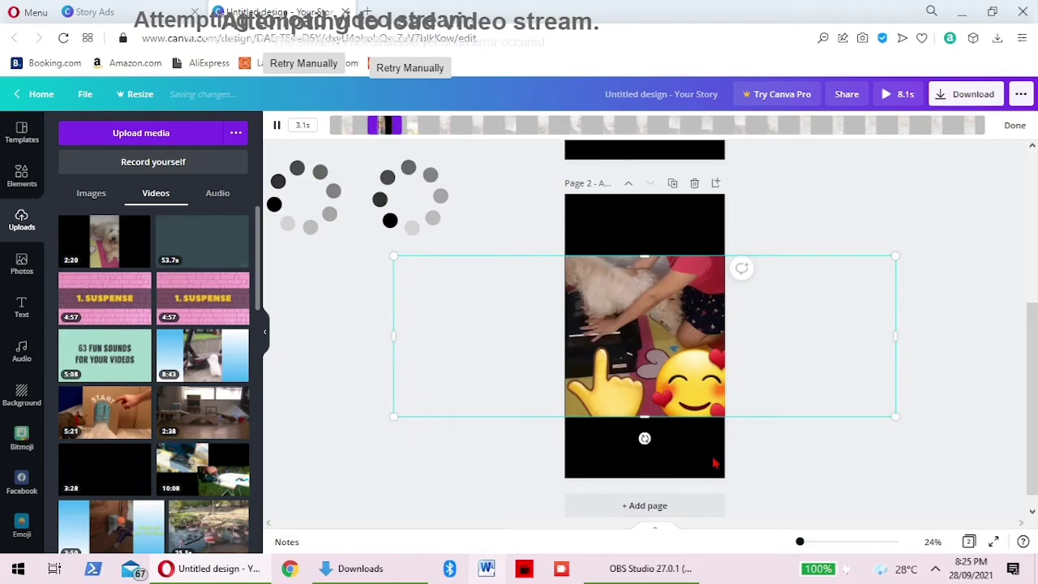
{"action": "left_click_drag", "start_coordinate": [650, 392], "coordinate": [648, 373]}
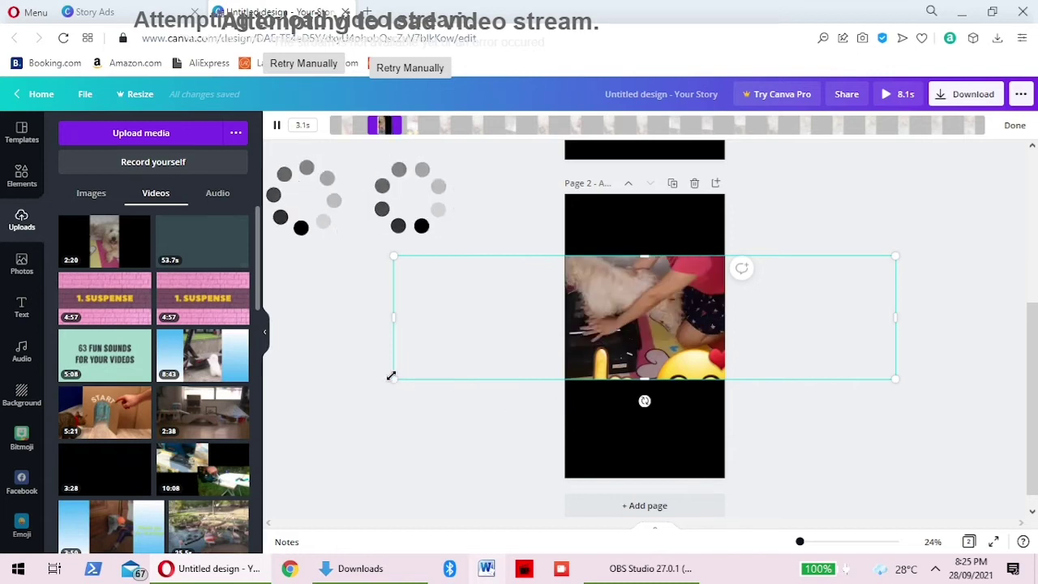
Pull the video's sides in to the page width, centre it on Page 2, and finish trimming
{"action": "left_click_drag", "start_coordinate": [375, 396], "coordinate": [365, 411]}
{"action": "left_click_drag", "start_coordinate": [673, 350], "coordinate": [688, 349]}
{"action": "left_click_drag", "start_coordinate": [912, 325], "coordinate": [763, 335]}
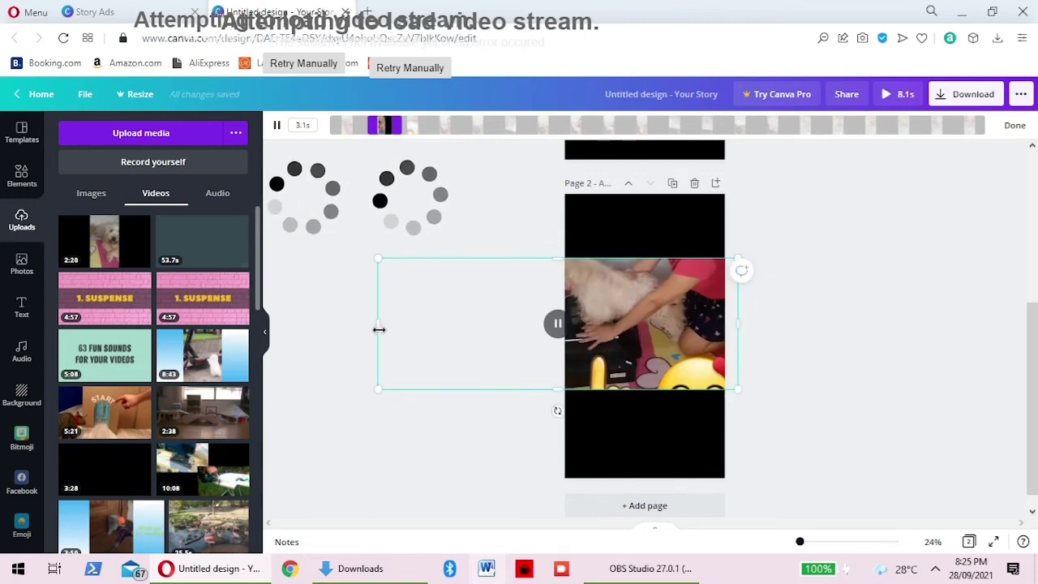
{"action": "left_click_drag", "start_coordinate": [490, 330], "coordinate": [484, 223]}
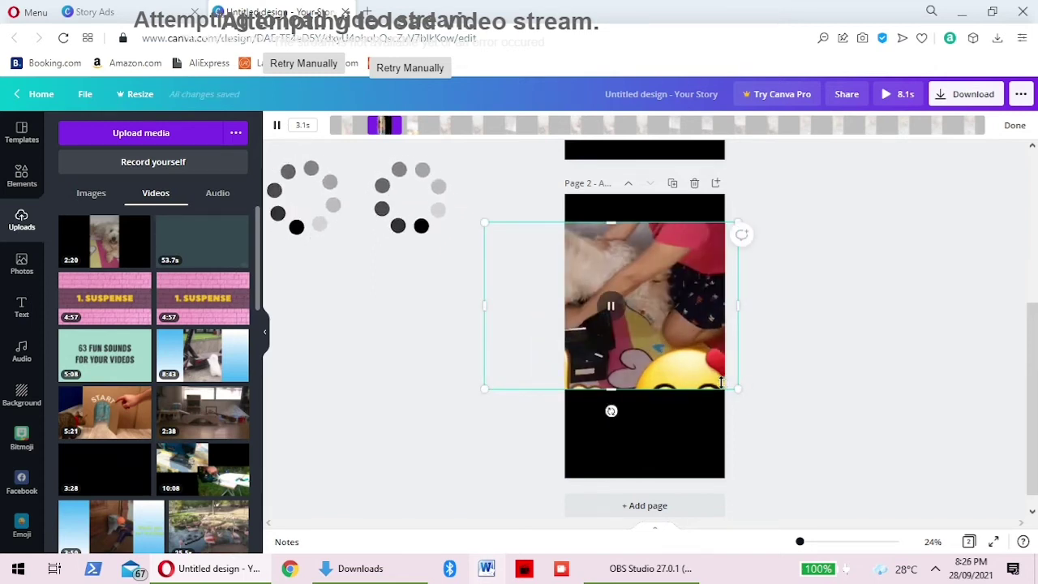
{"action": "left_click_drag", "start_coordinate": [688, 369], "coordinate": [676, 353]}
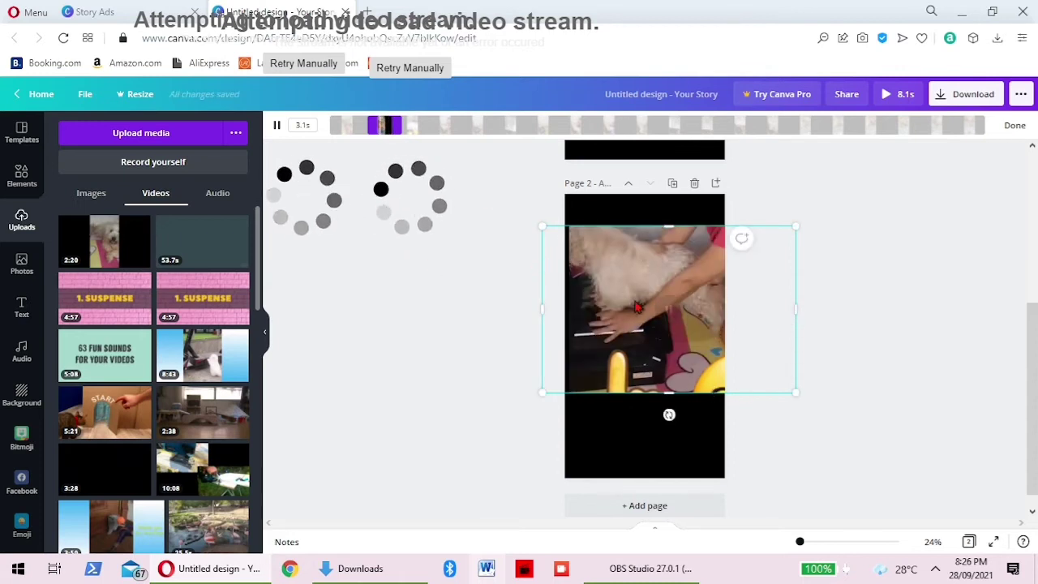
{"action": "left_click_drag", "start_coordinate": [637, 306], "coordinate": [631, 314]}
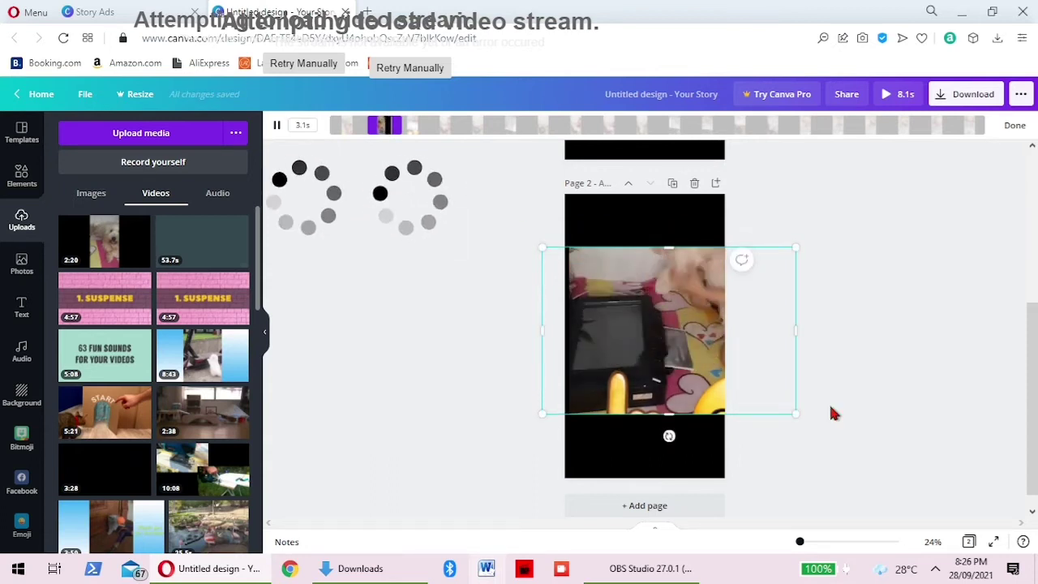
{"action": "left_click", "coordinate": [670, 426]}
Turn the dog video's volume down to 6 and preview playback
{"action": "left_click", "coordinate": [660, 370]}
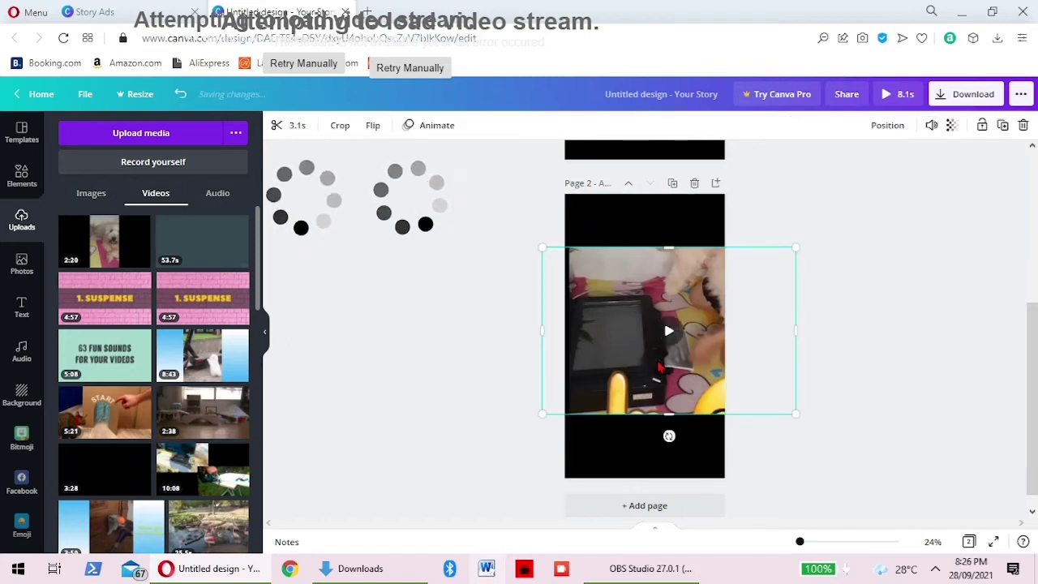
{"action": "left_click", "coordinate": [932, 127]}
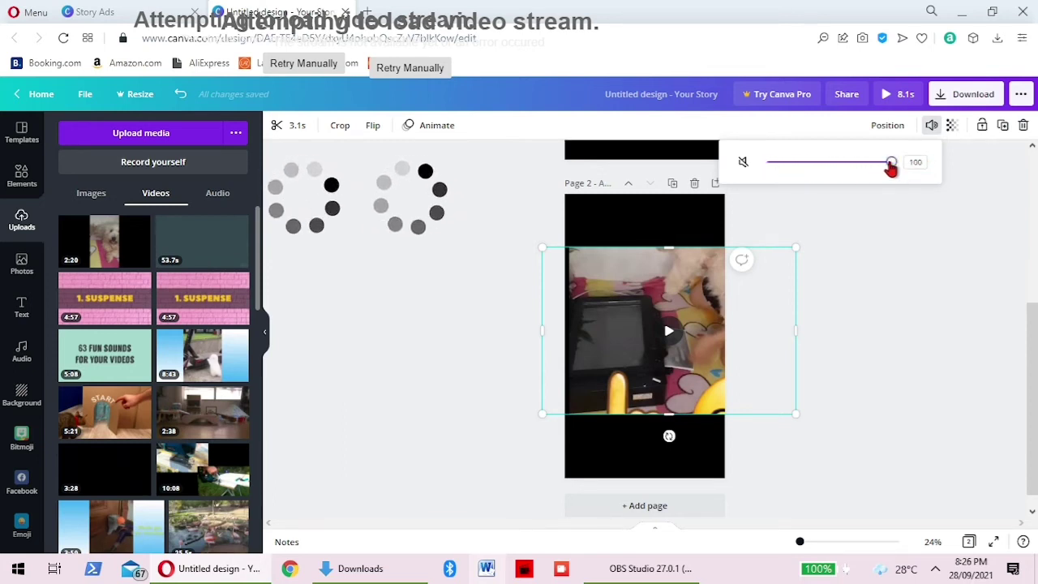
{"action": "left_click_drag", "start_coordinate": [892, 168], "coordinate": [769, 189]}
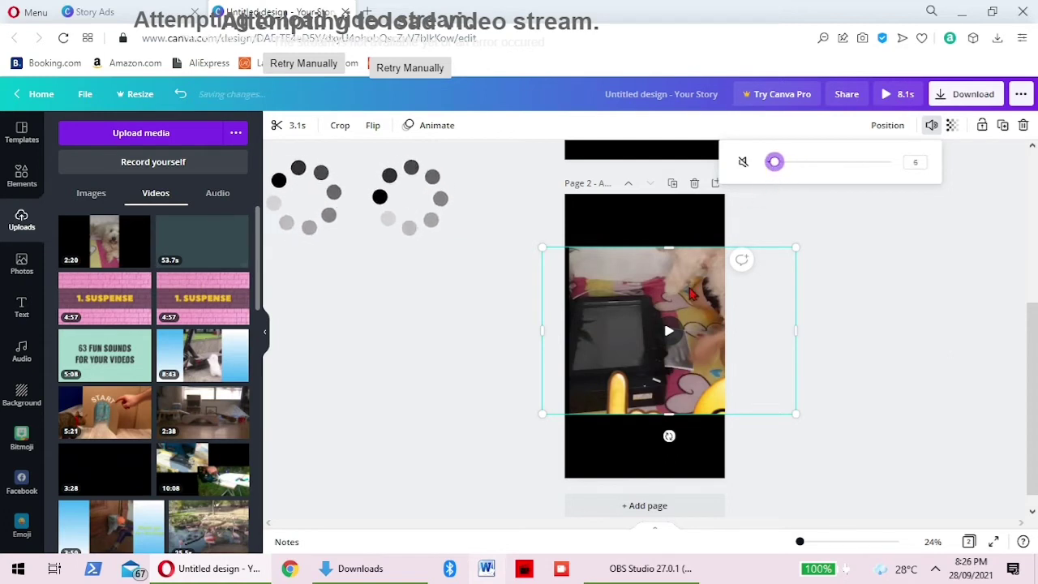
{"action": "left_click", "coordinate": [671, 345]}
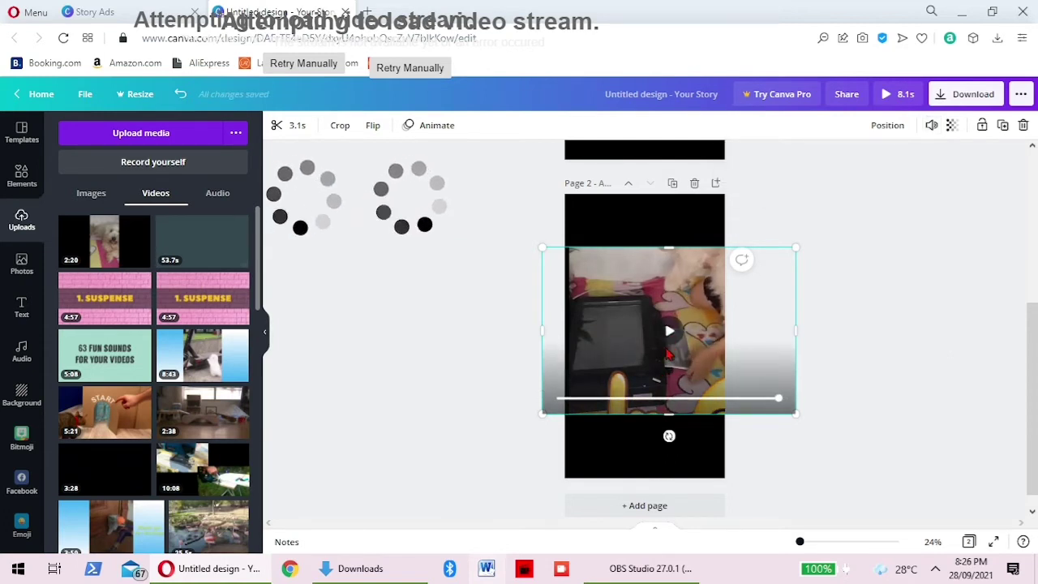
{"action": "left_click", "coordinate": [670, 333]}
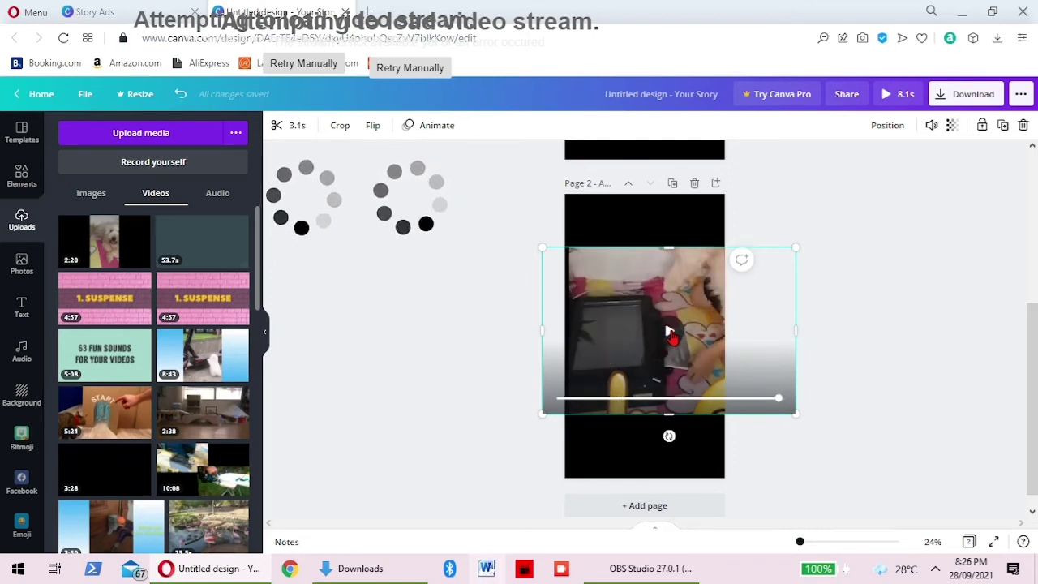
{"action": "left_click", "coordinate": [670, 333]}
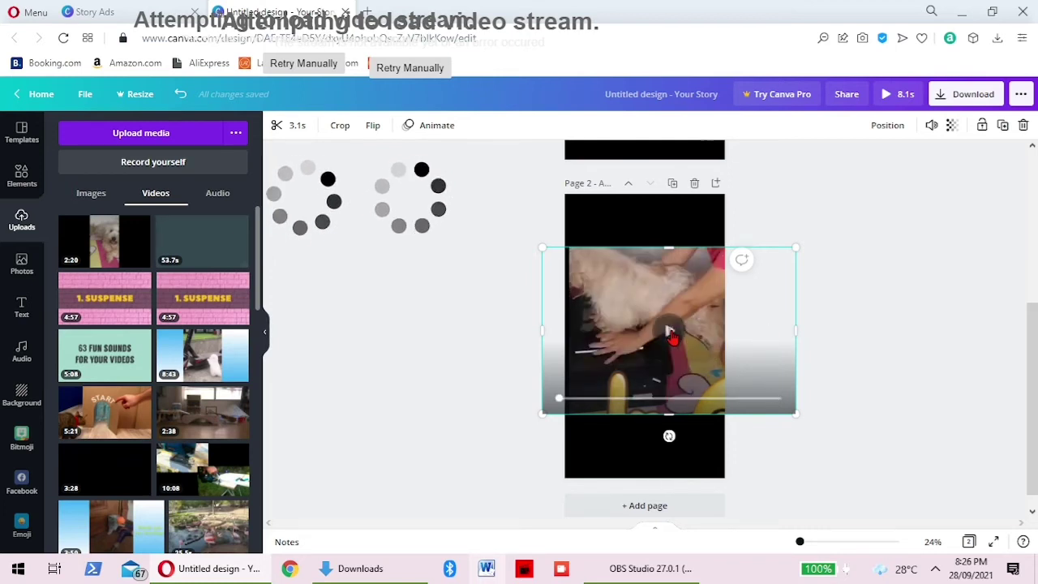
Restore the video's volume to 100 and play the clip again
{"action": "left_click", "coordinate": [933, 127]}
{"action": "mouse_move", "coordinate": [892, 169]}
{"action": "left_mouse_down"}
{"action": "mouse_move", "coordinate": [768, 170]}
{"action": "mouse_move", "coordinate": [898, 169]}
{"action": "left_mouse_up"}
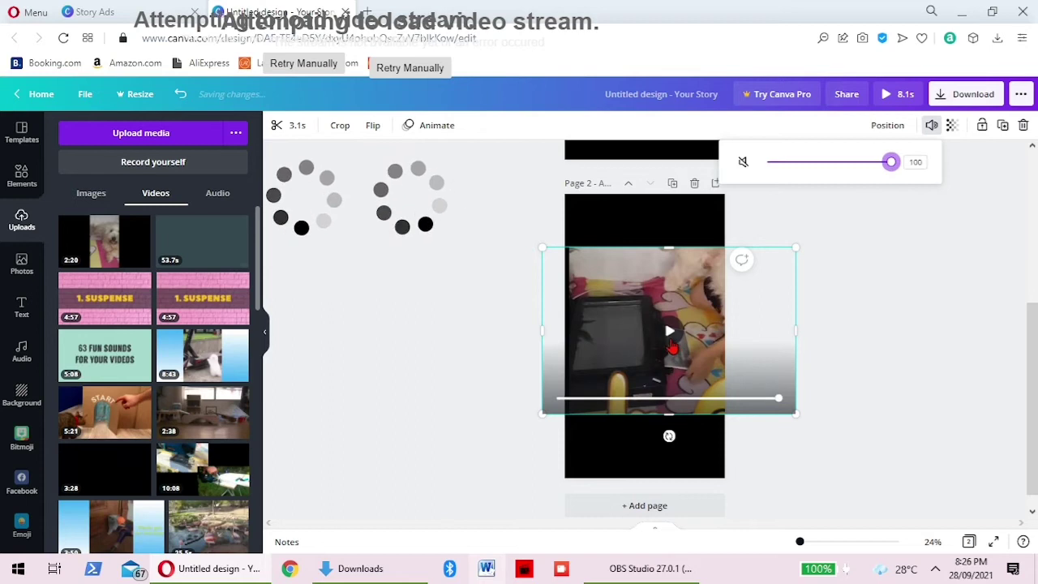
{"action": "left_click", "coordinate": [670, 343]}
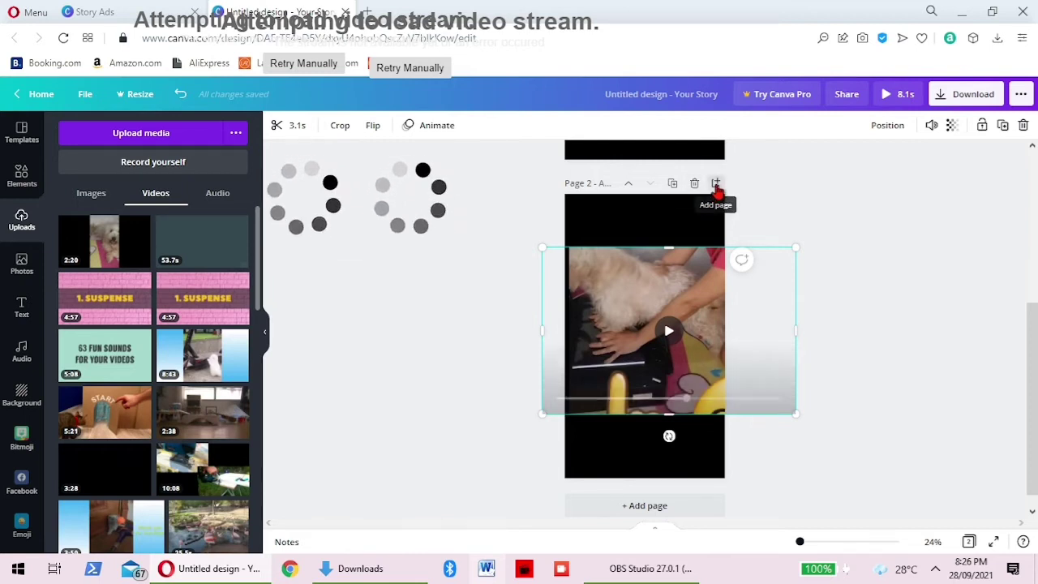
Add a blank page after Page 2, then delete it again
{"action": "left_click", "coordinate": [716, 184]}
{"action": "scroll", "coordinate": [657, 334], "scroll_direction": "up", "scroll_amount": 5}
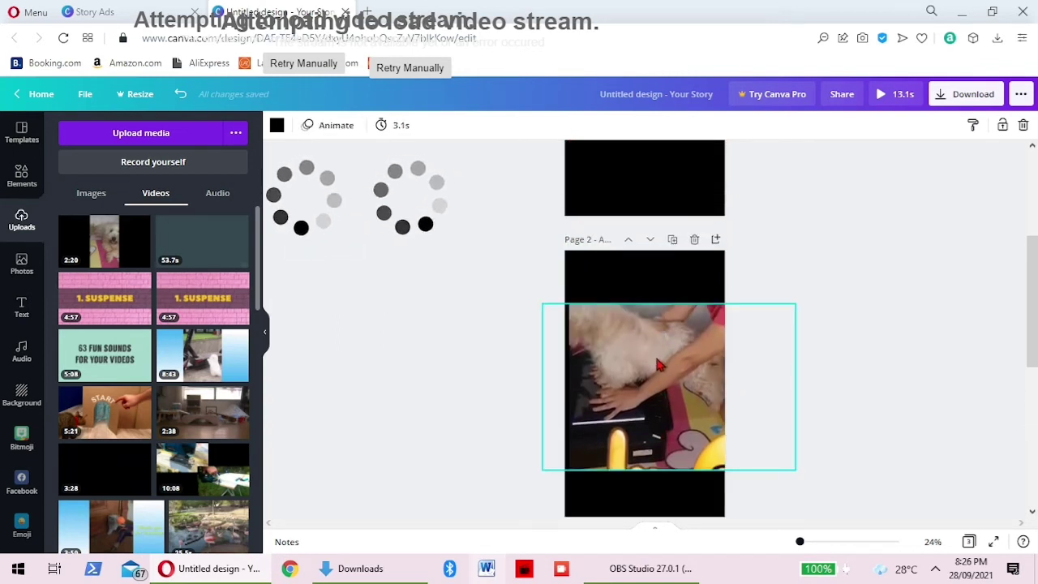
{"action": "scroll", "coordinate": [664, 374], "scroll_direction": "down", "scroll_amount": 2}
{"action": "left_click", "coordinate": [661, 417]}
{"action": "left_click", "coordinate": [695, 355]}
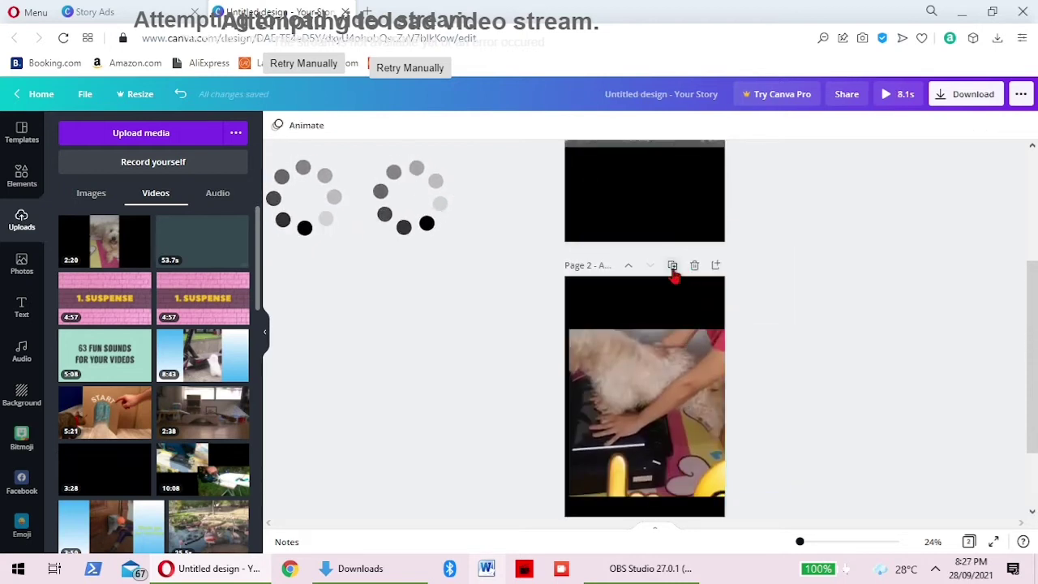
Duplicate Page 2 as Page 3 and select its copied dog video
{"action": "left_click", "coordinate": [673, 268]}
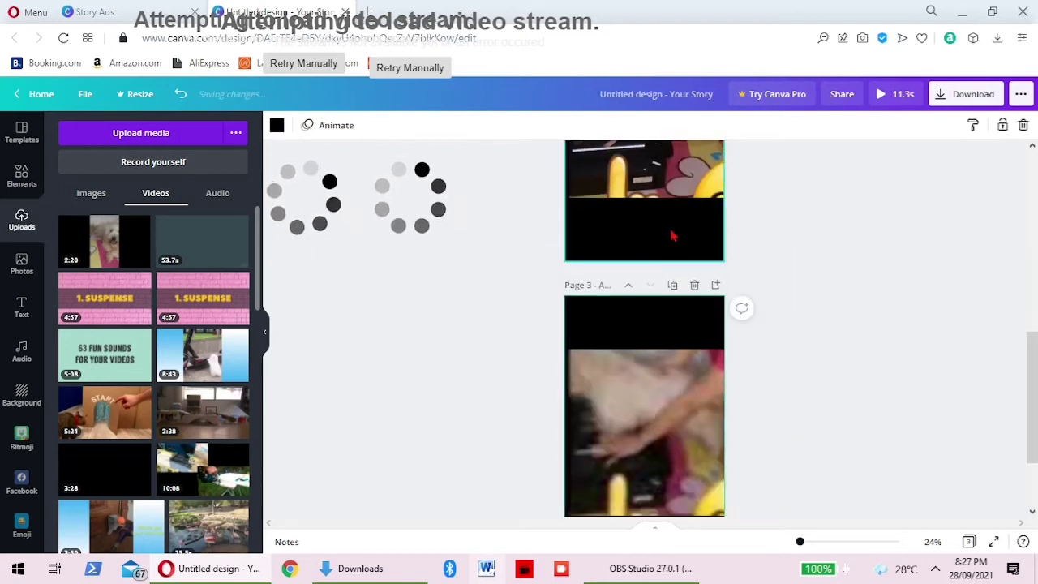
{"action": "scroll", "coordinate": [670, 382], "scroll_direction": "up", "scroll_amount": 2}
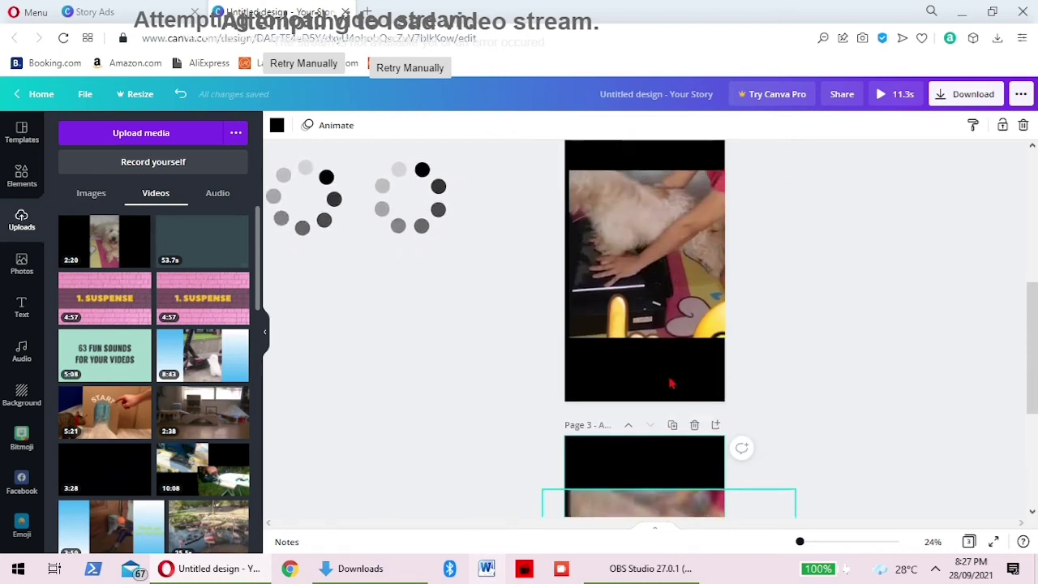
{"action": "scroll", "coordinate": [670, 349], "scroll_direction": "down", "scroll_amount": 4}
{"action": "left_click", "coordinate": [670, 330]}
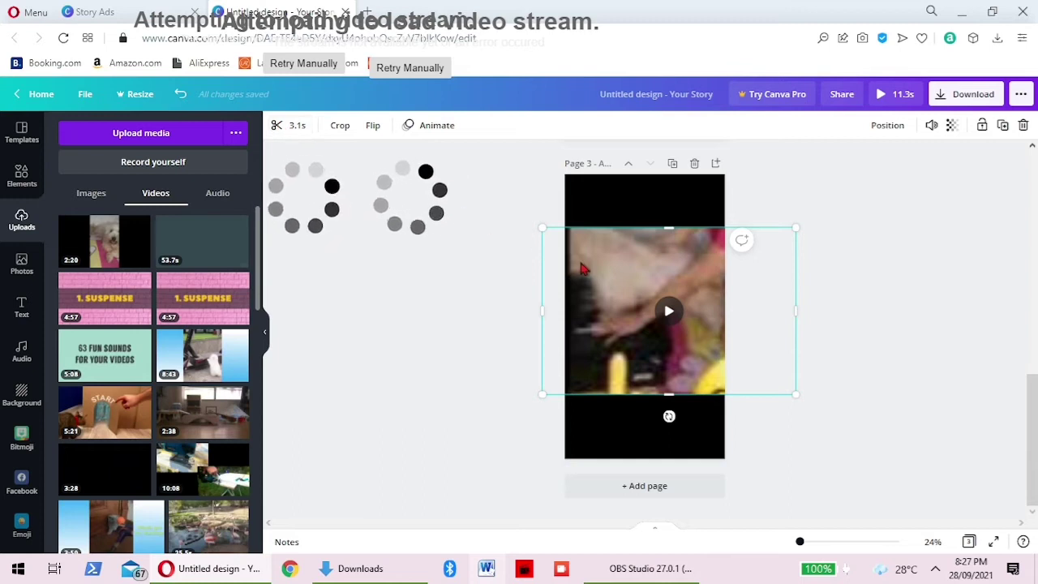
Trim Page 3's dog clip, extending its end to about 31.1 s and starting it later
{"action": "left_click", "coordinate": [278, 127]}
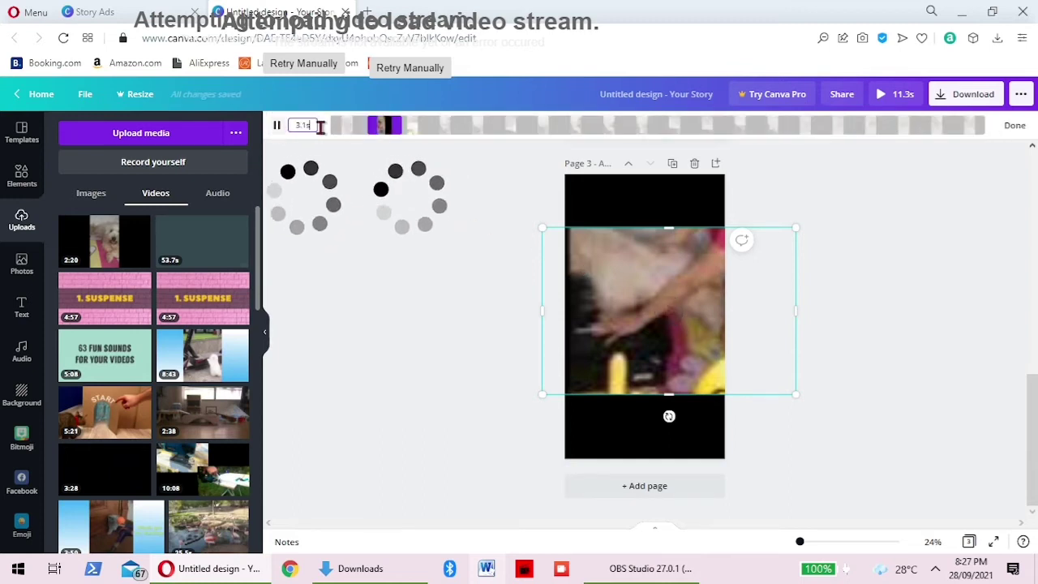
{"action": "left_click_drag", "start_coordinate": [400, 127], "coordinate": [459, 127]}
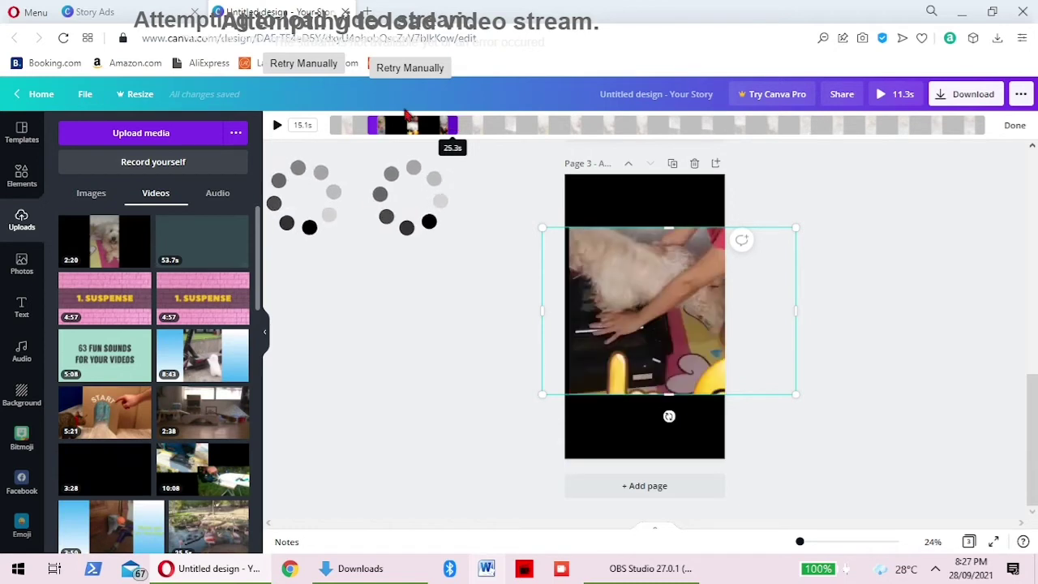
{"action": "left_click_drag", "start_coordinate": [381, 121], "coordinate": [428, 125]}
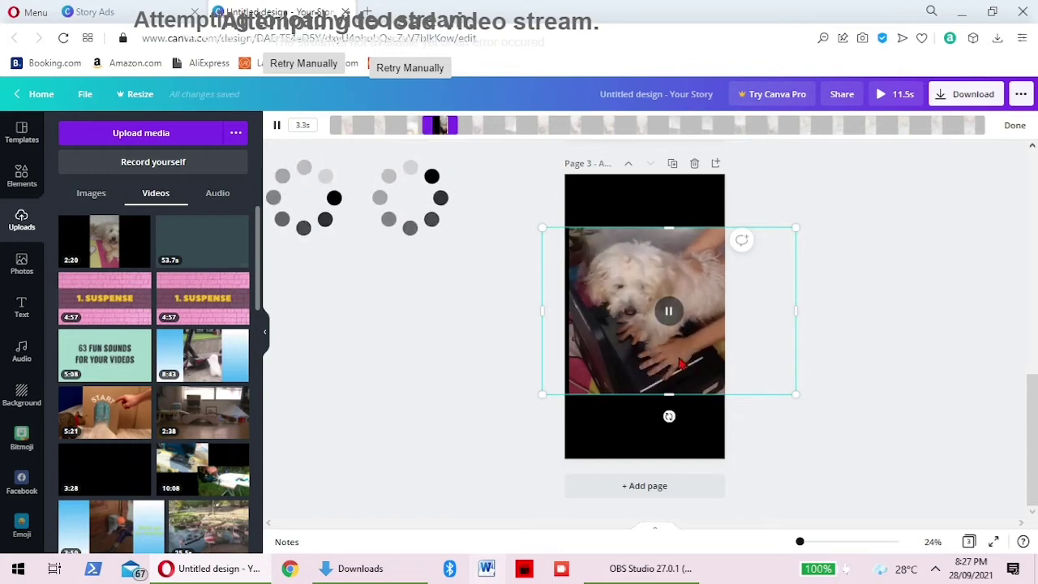
{"action": "left_click", "coordinate": [864, 328]}
Duplicate the Page 3 dog video page as Page 4
{"action": "scroll", "coordinate": [637, 321], "scroll_direction": "up", "scroll_amount": 3}
{"action": "scroll", "coordinate": [637, 321], "scroll_direction": "down", "scroll_amount": 3}
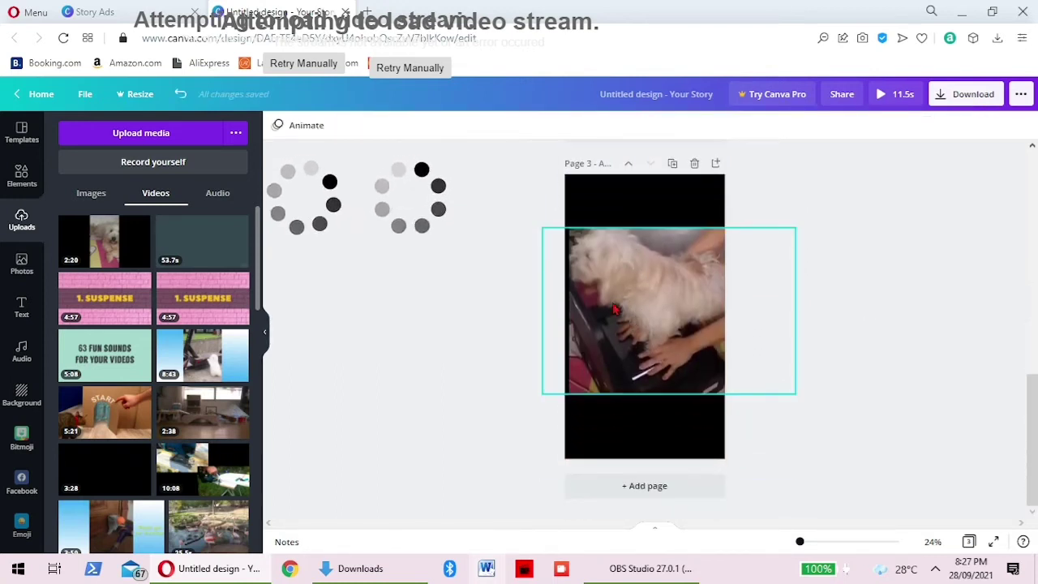
{"action": "left_click", "coordinate": [673, 163]}
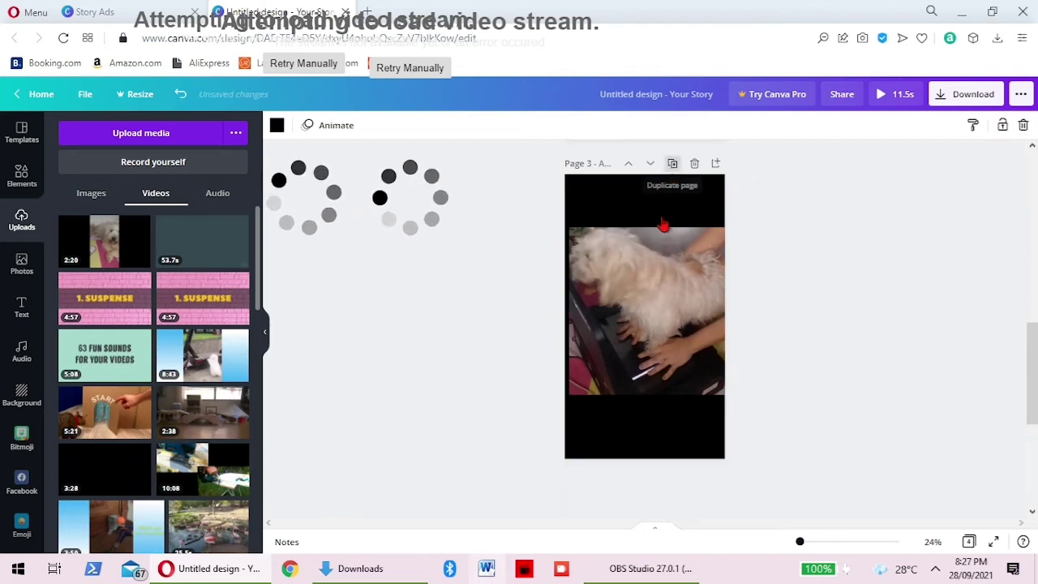
Trim Page 4's dog clip to a 5.9-second section, bringing the story to 17.5 s
{"action": "left_click", "coordinate": [655, 334]}
{"action": "left_click", "coordinate": [285, 131]}
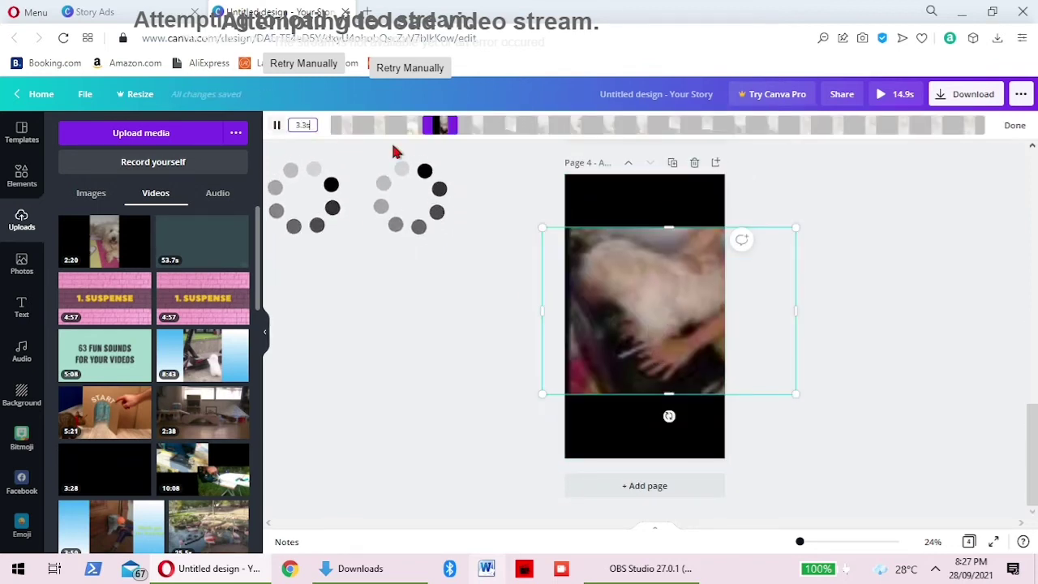
{"action": "left_click_drag", "start_coordinate": [457, 125], "coordinate": [619, 126]}
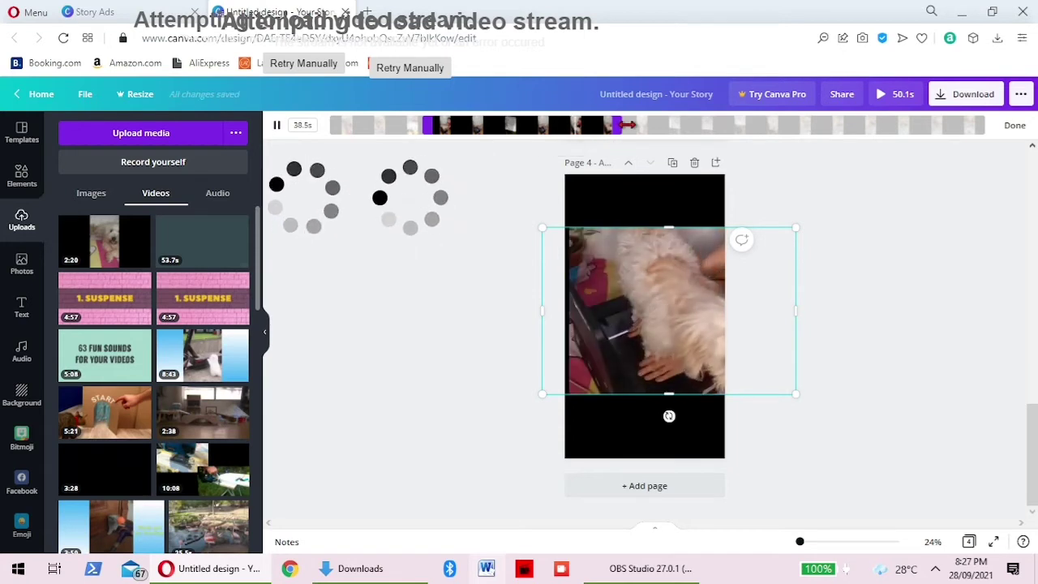
{"action": "left_click_drag", "start_coordinate": [423, 126], "coordinate": [549, 126]}
{"action": "mouse_move", "coordinate": [638, 362]}
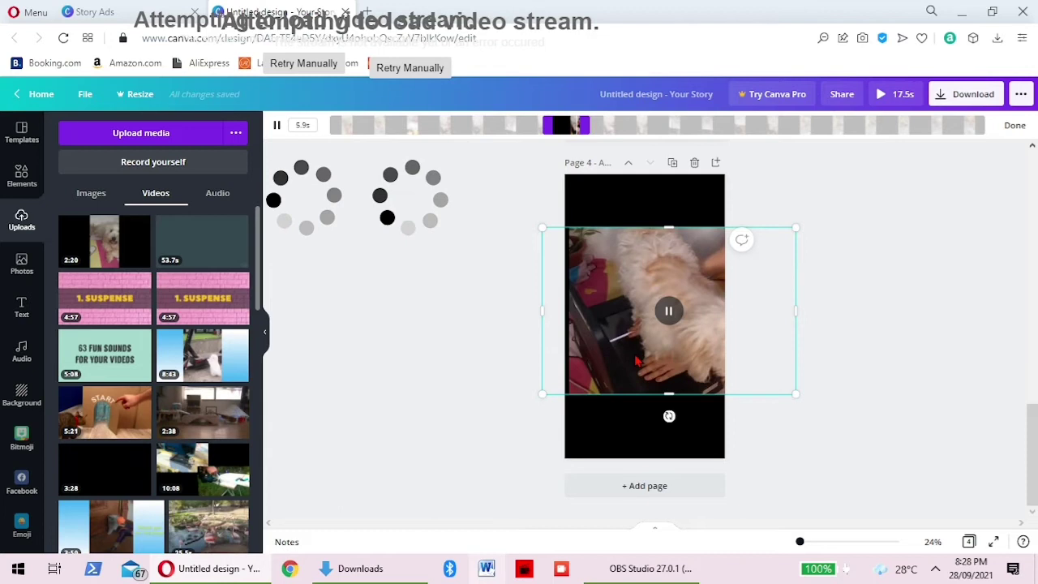
{"action": "scroll", "coordinate": [754, 268], "scroll_direction": "up", "scroll_amount": 1}
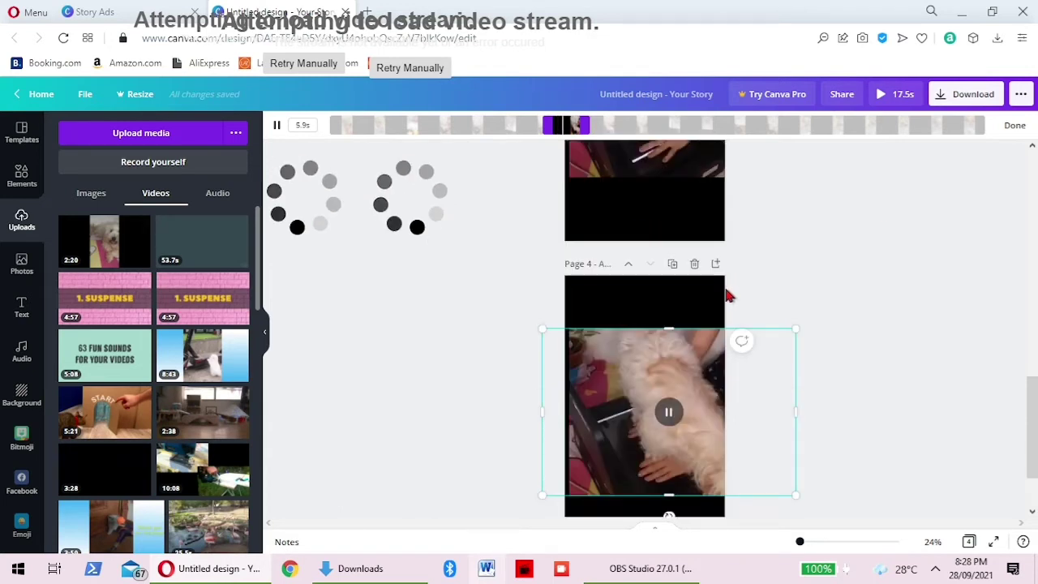
{"action": "scroll", "coordinate": [727, 296], "scroll_direction": "up", "scroll_amount": 10}
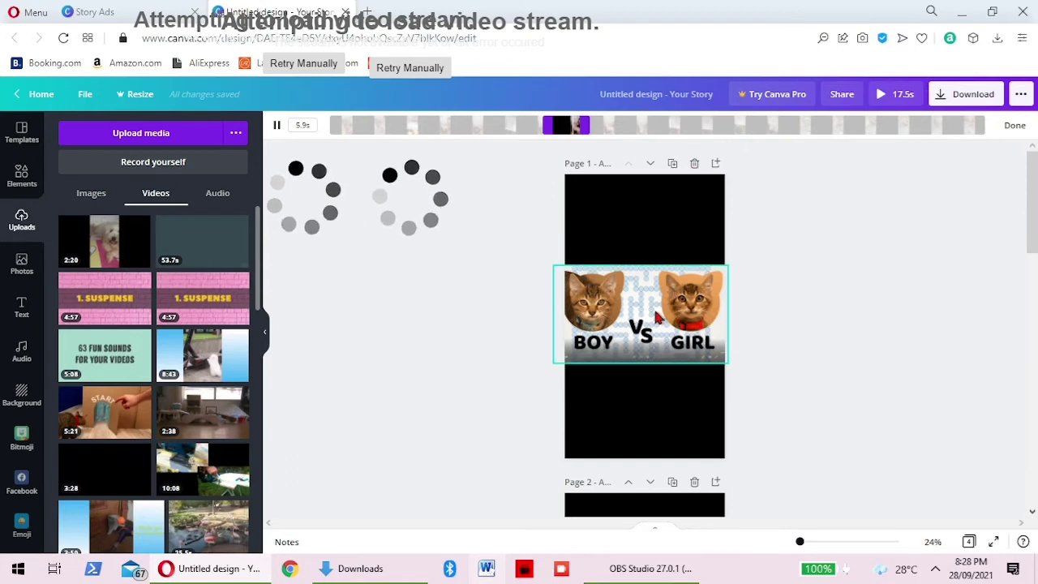
Delete the BOY vs GIRL first page, then bring up the Text panel
{"action": "left_click", "coordinate": [695, 165]}
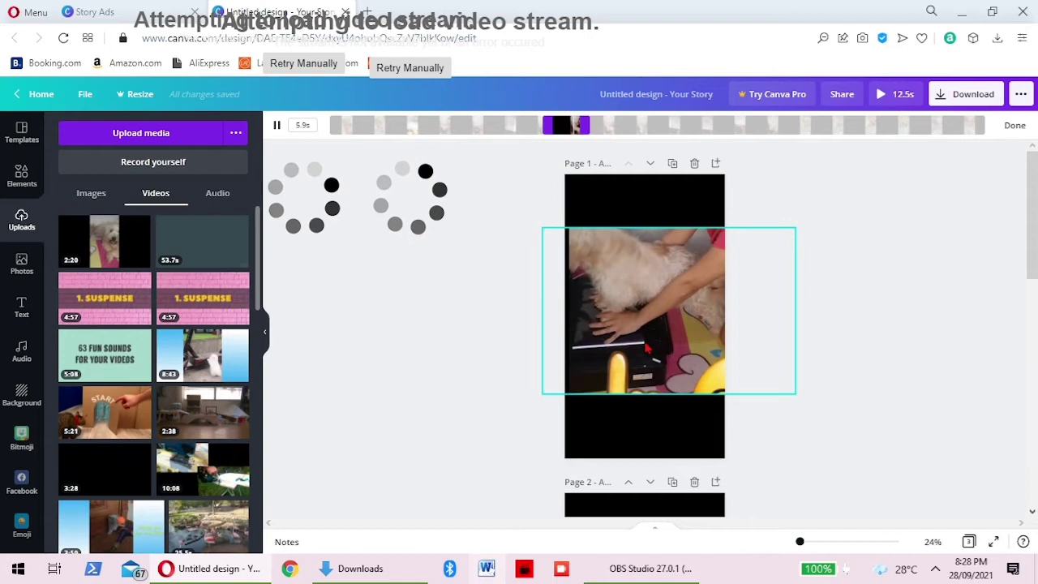
{"action": "scroll", "coordinate": [649, 353], "scroll_direction": "down", "scroll_amount": 3}
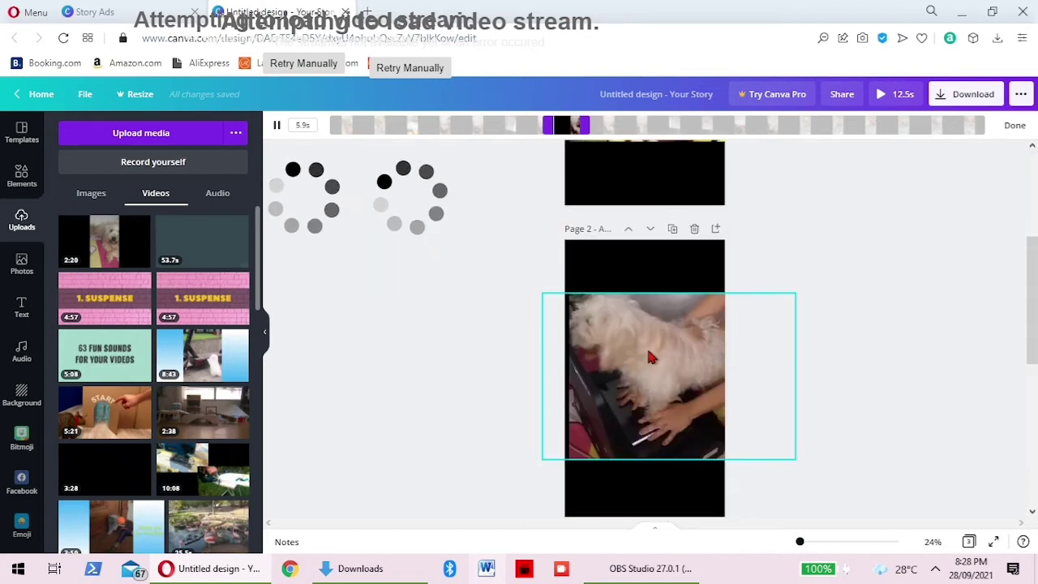
{"action": "scroll", "coordinate": [638, 423], "scroll_direction": "up", "scroll_amount": 3}
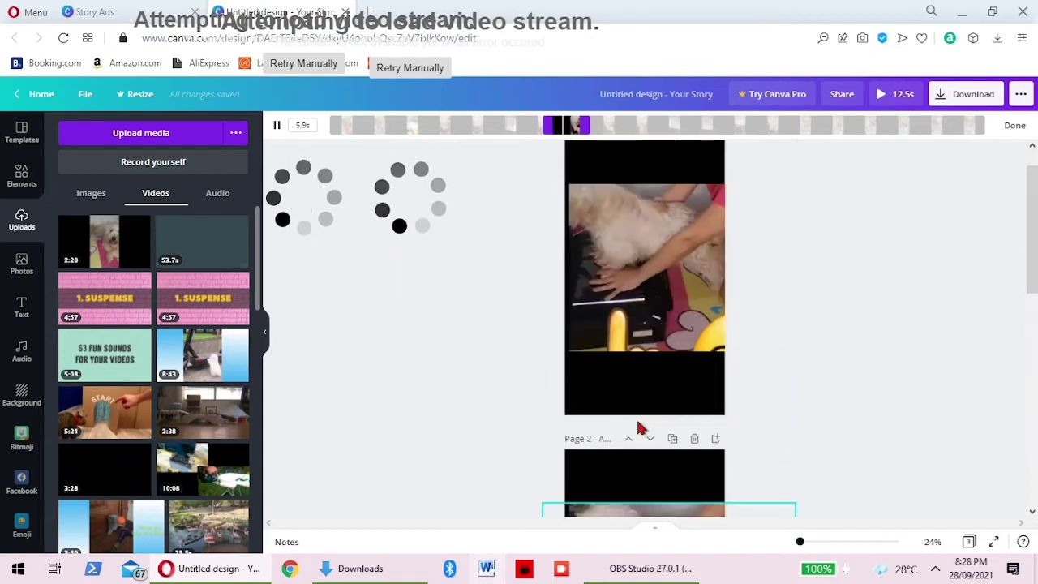
{"action": "scroll", "coordinate": [637, 428], "scroll_direction": "up", "scroll_amount": 1}
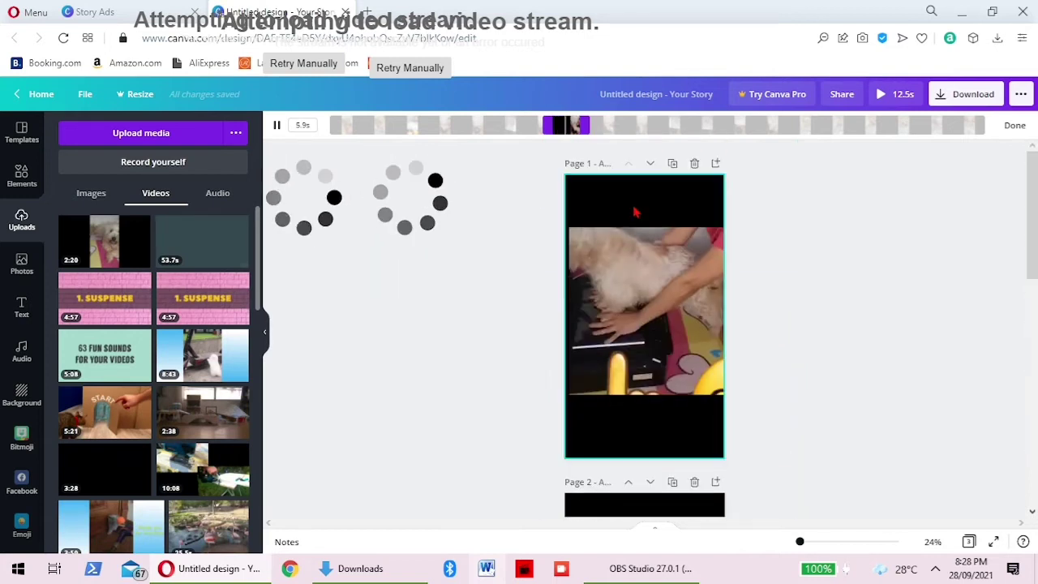
{"action": "left_click", "coordinate": [17, 316]}
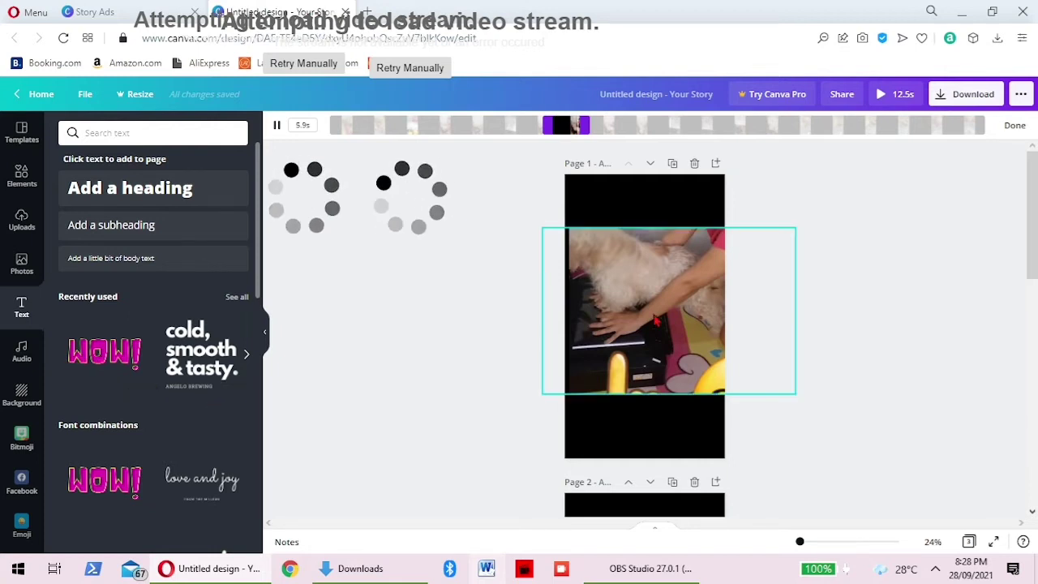
Enlarge the dog video on page 1 slightly by its corner
{"action": "scroll", "coordinate": [656, 323], "scroll_direction": "down", "scroll_amount": 1}
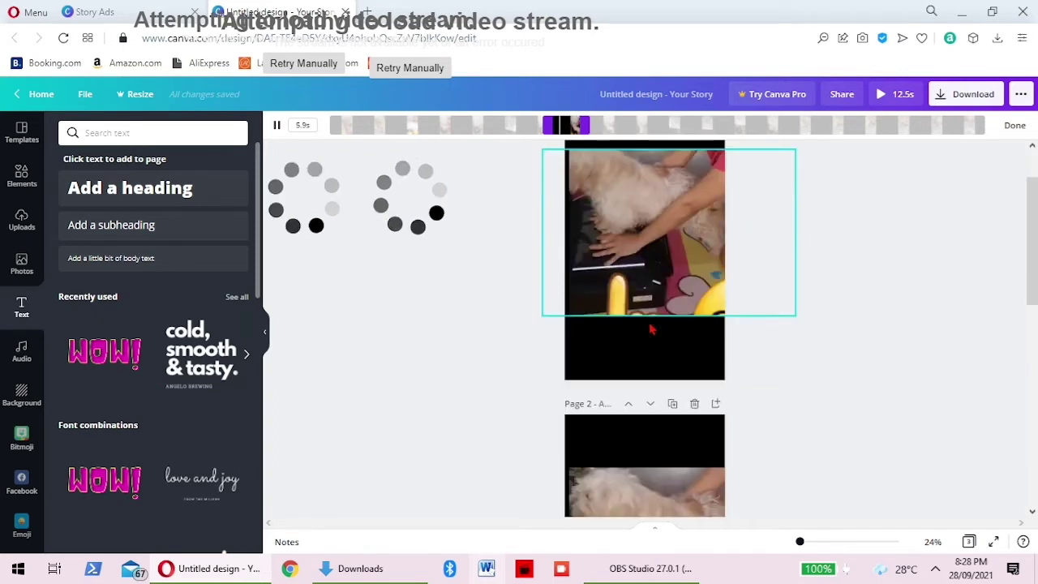
{"action": "left_click", "coordinate": [589, 357]}
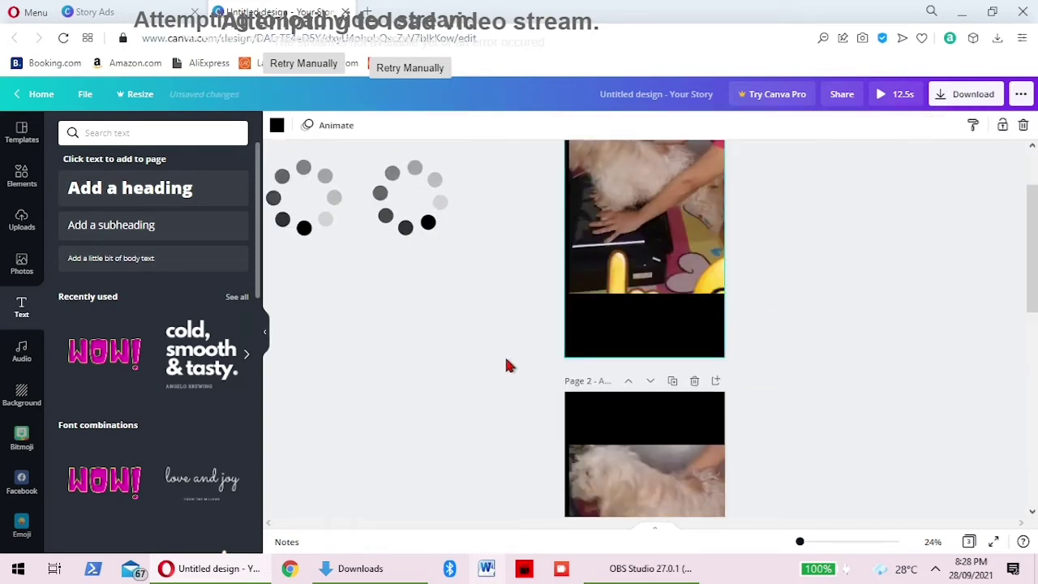
{"action": "left_click", "coordinate": [494, 373]}
{"action": "scroll", "coordinate": [494, 372], "scroll_direction": "up", "scroll_amount": 1}
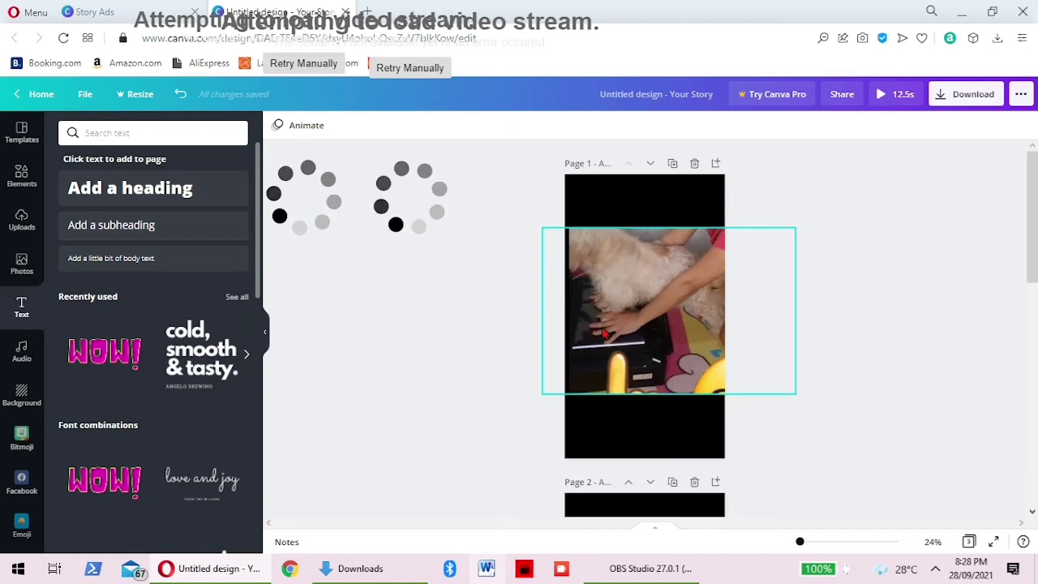
{"action": "left_click", "coordinate": [568, 276]}
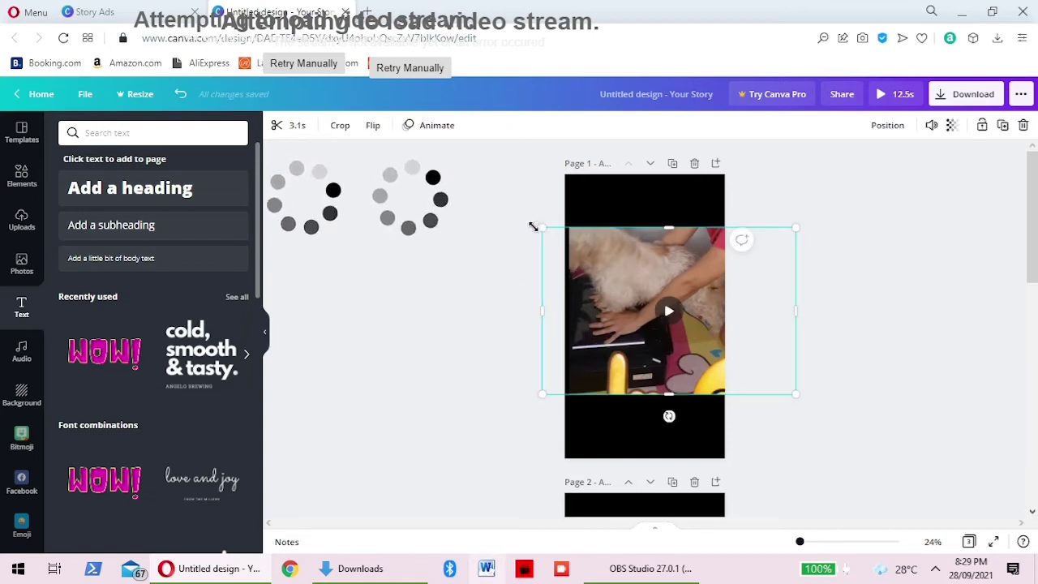
{"action": "left_click_drag", "start_coordinate": [533, 225], "coordinate": [527, 222]}
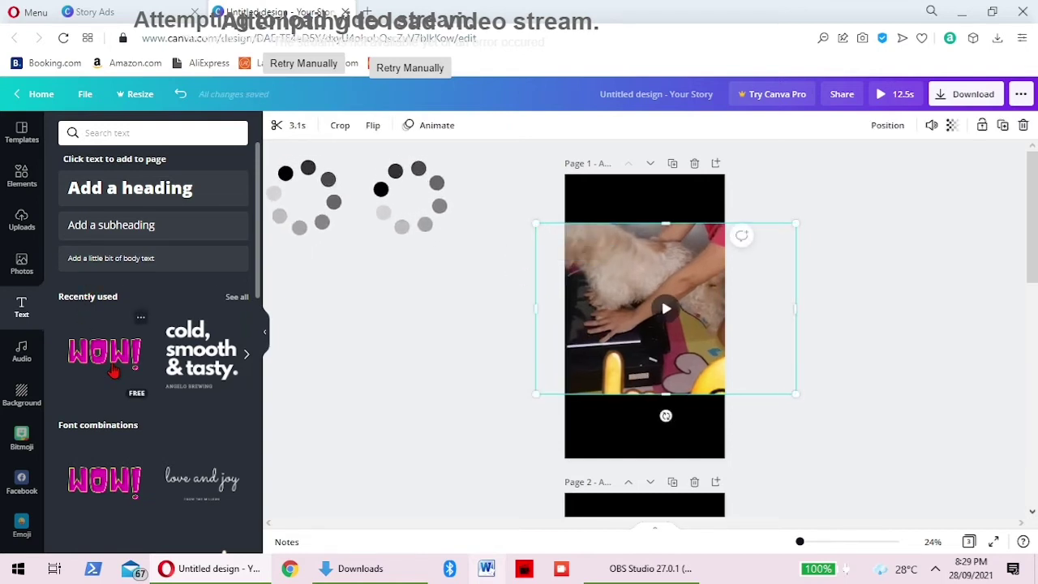
{"action": "left_click", "coordinate": [457, 412]}
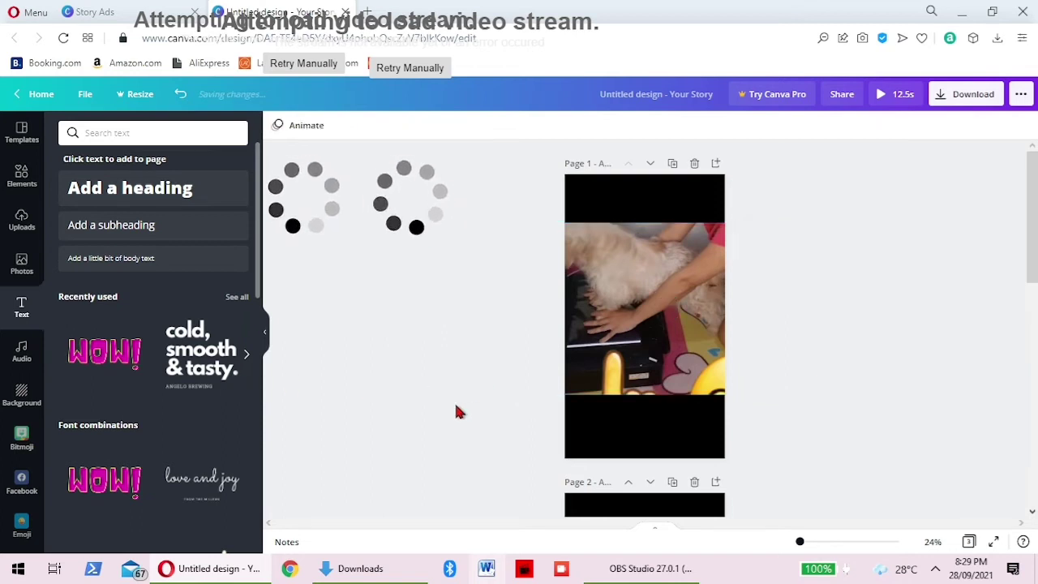
Keep a single WOW! text at the top of page 1, resized to 201
{"action": "scroll", "coordinate": [460, 408], "scroll_direction": "down", "scroll_amount": 3}
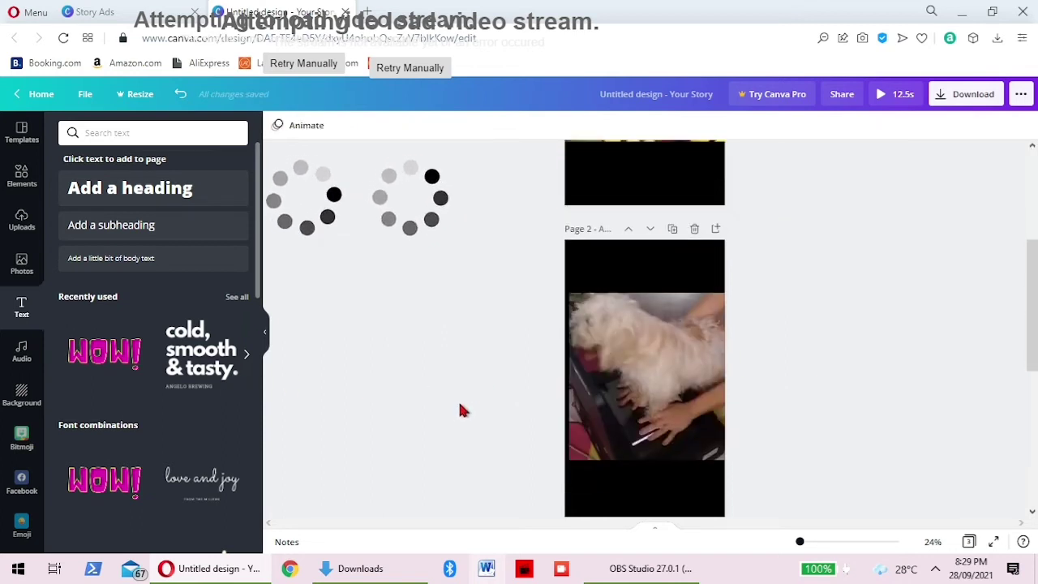
{"action": "key", "text": "ctrl+z"}
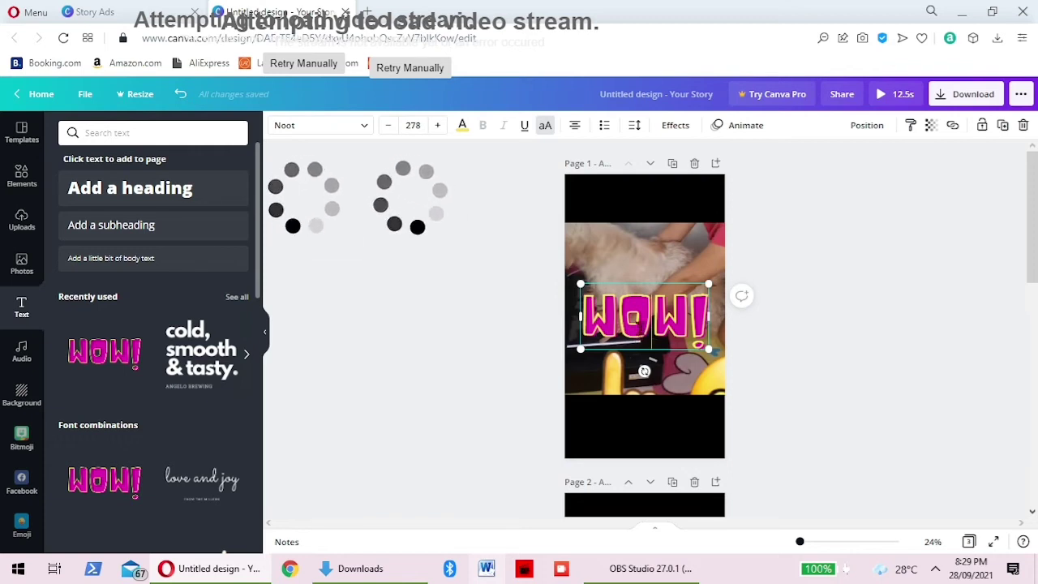
{"action": "key", "text": "ctrl+d"}
{"action": "left_click", "coordinate": [673, 354]}
{"action": "left_click", "coordinate": [644, 371]}
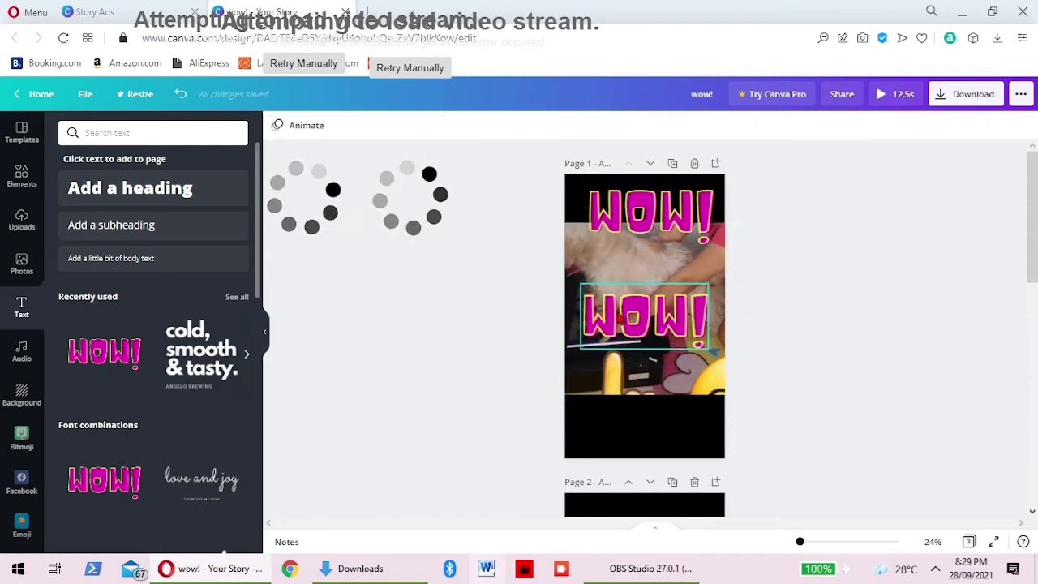
{"action": "left_click", "coordinate": [625, 321]}
{"action": "key", "text": "Delete"}
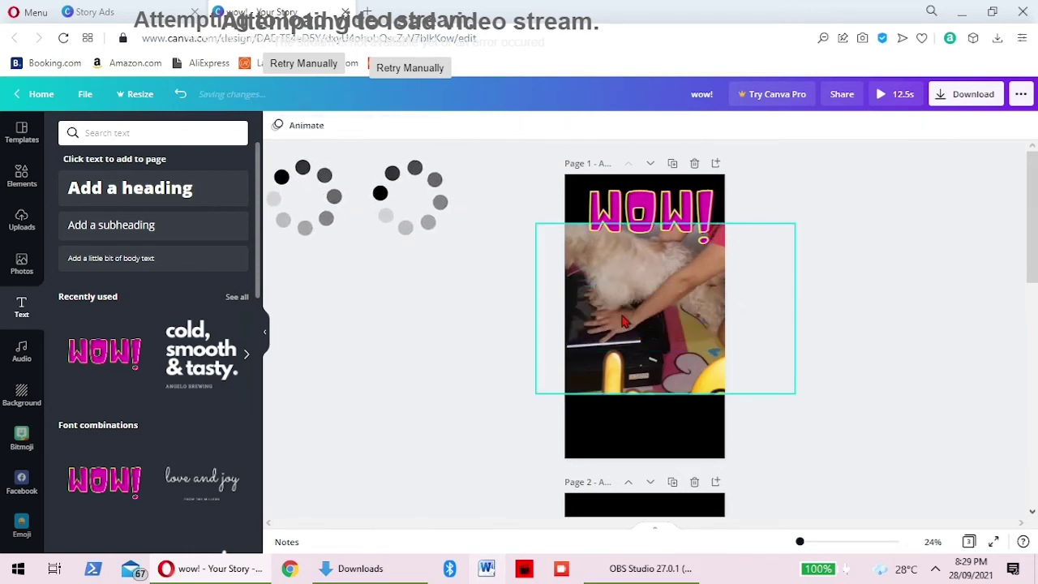
{"action": "left_click", "coordinate": [672, 224]}
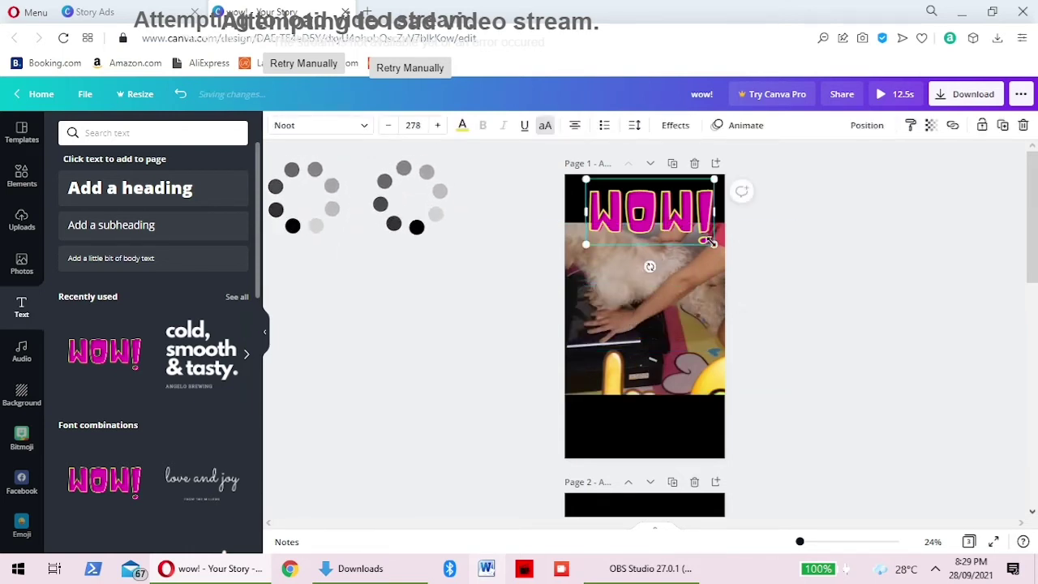
{"action": "left_click_drag", "start_coordinate": [710, 241], "coordinate": [725, 199]}
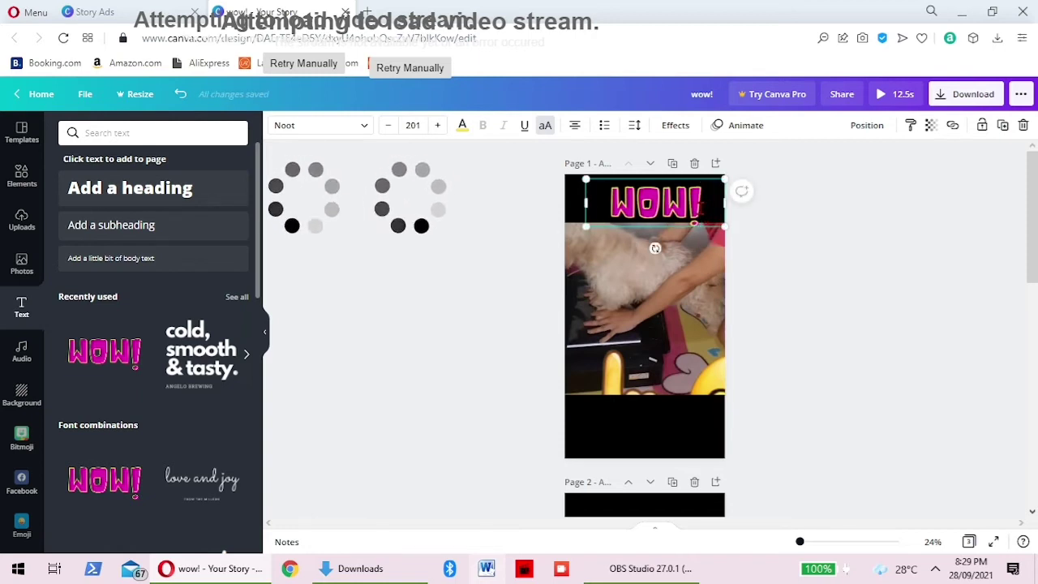
Replace WOW! with 'PRACTICE' at size 116 at the top of page 1
{"action": "double_click", "coordinate": [695, 213]}
{"action": "key", "text": "BackSpace"}
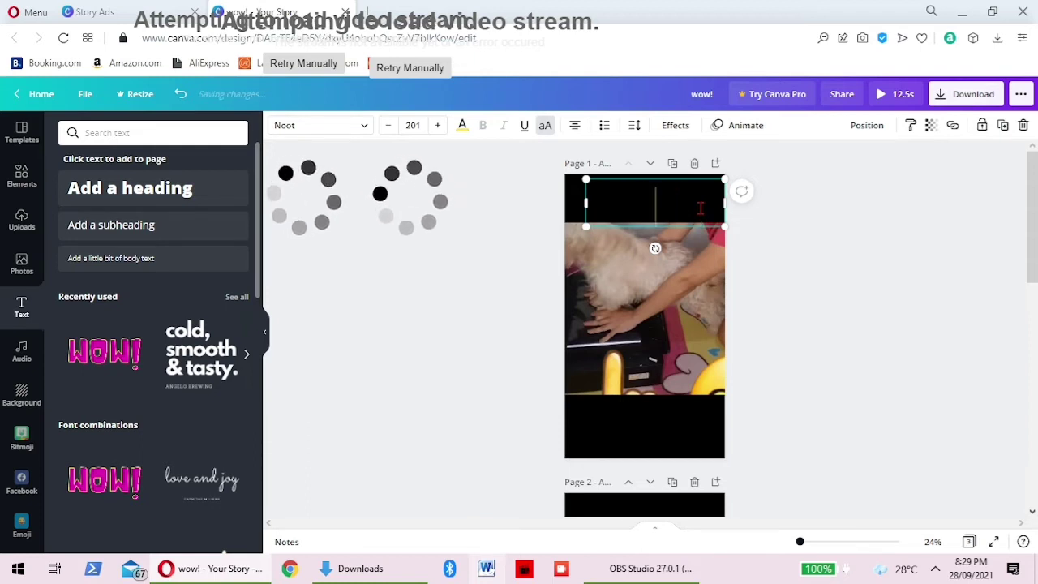
{"action": "type", "text": "TE"}
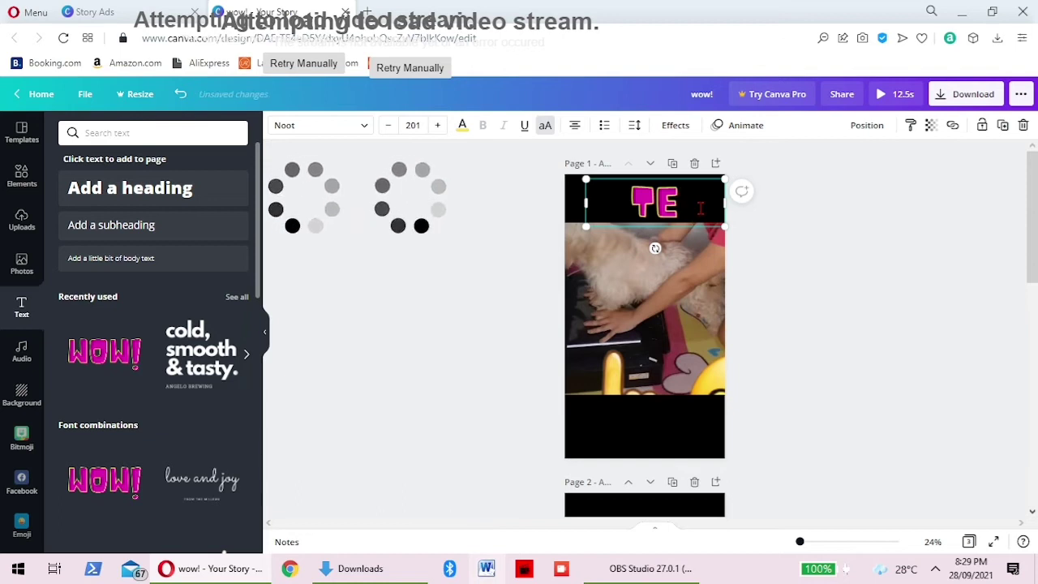
{"action": "key", "text": "BackSpace"}
{"action": "key", "text": "BackSpace"}
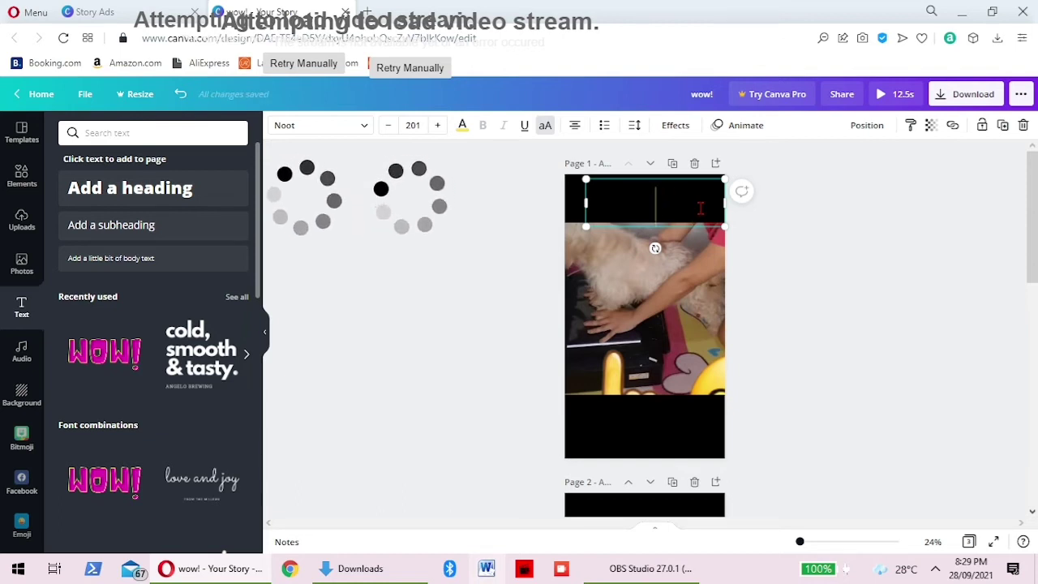
{"action": "key", "text": "Caps_Lock"}
{"action": "type", "text": "PRACTICE"}
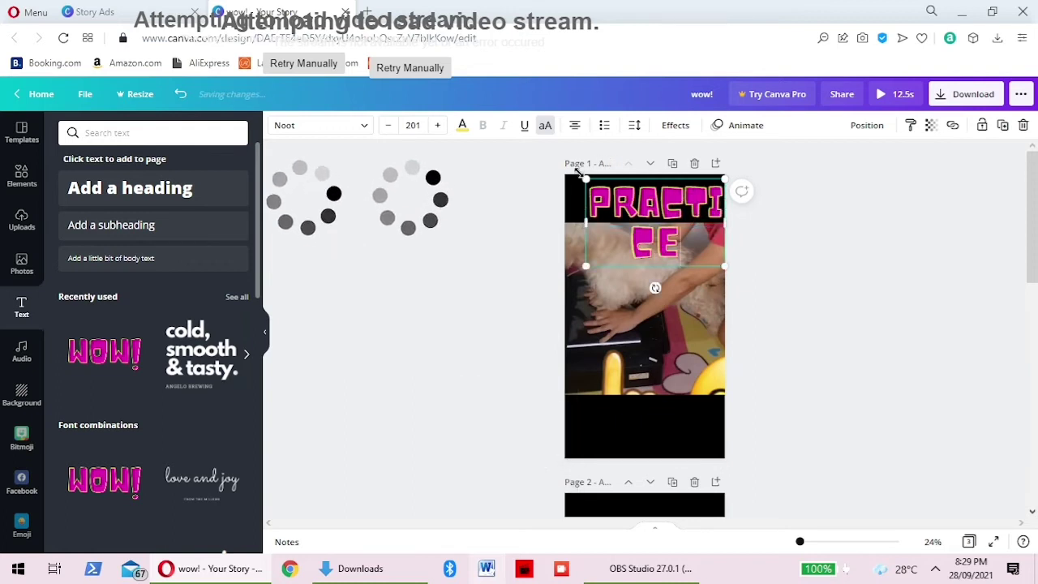
{"action": "left_click_drag", "start_coordinate": [615, 187], "coordinate": [593, 236]}
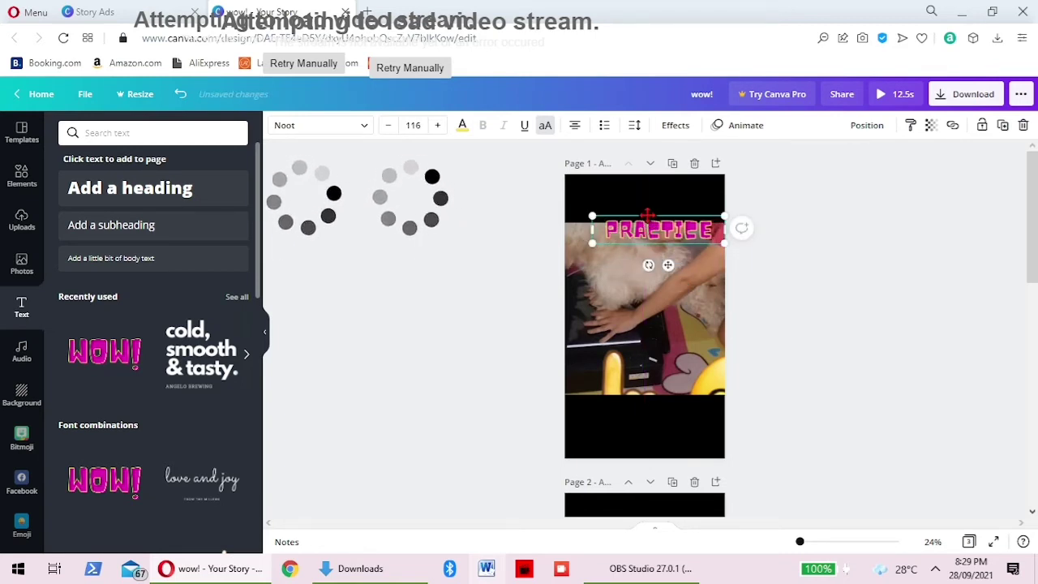
{"action": "left_click_drag", "start_coordinate": [647, 214], "coordinate": [633, 189]}
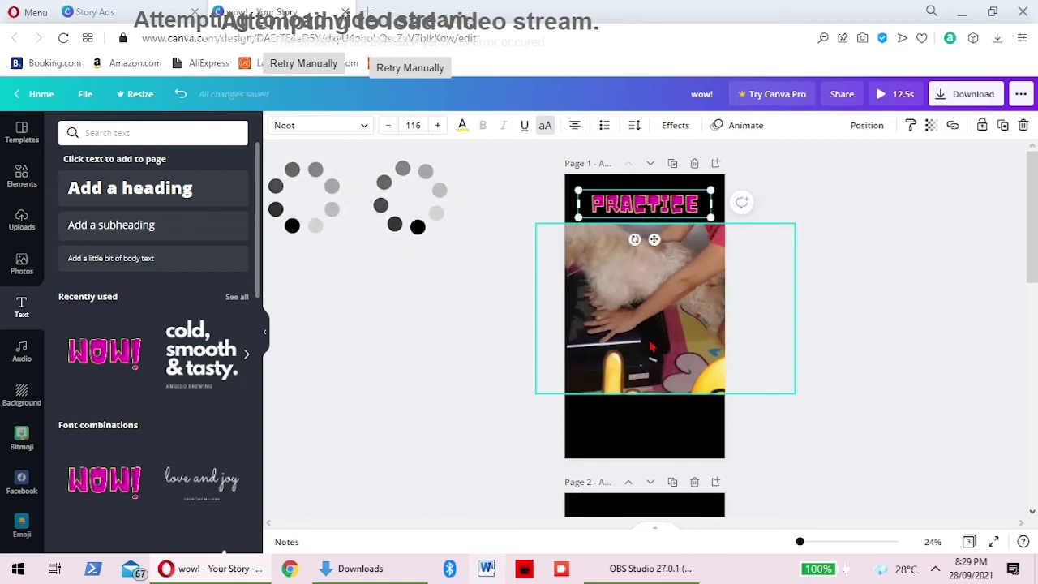
{"action": "left_click", "coordinate": [660, 219]}
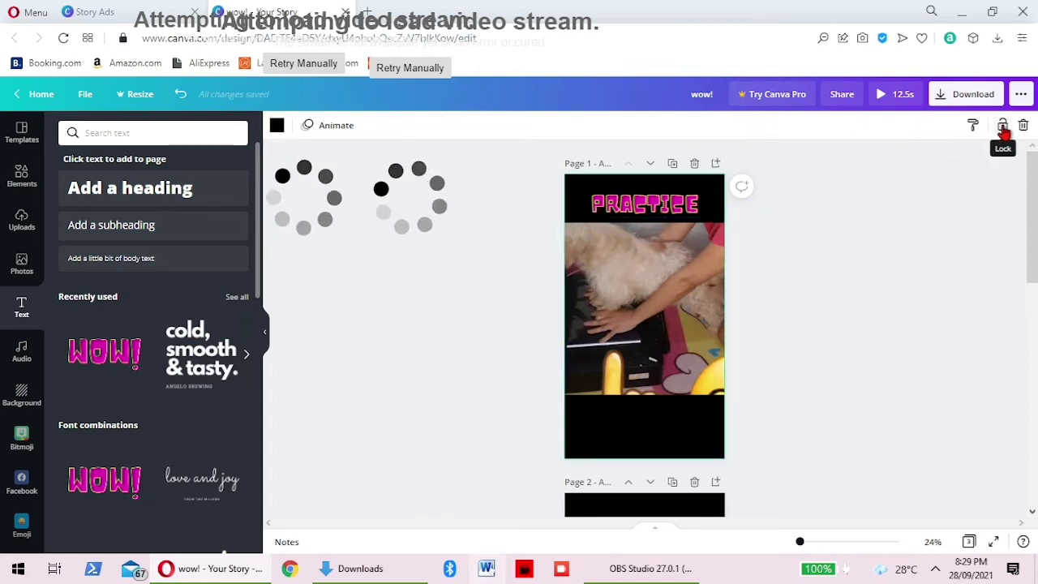
Duplicate the PRACTICE text and move the copy to the bottom of page 1
{"action": "key", "text": "Tab"}
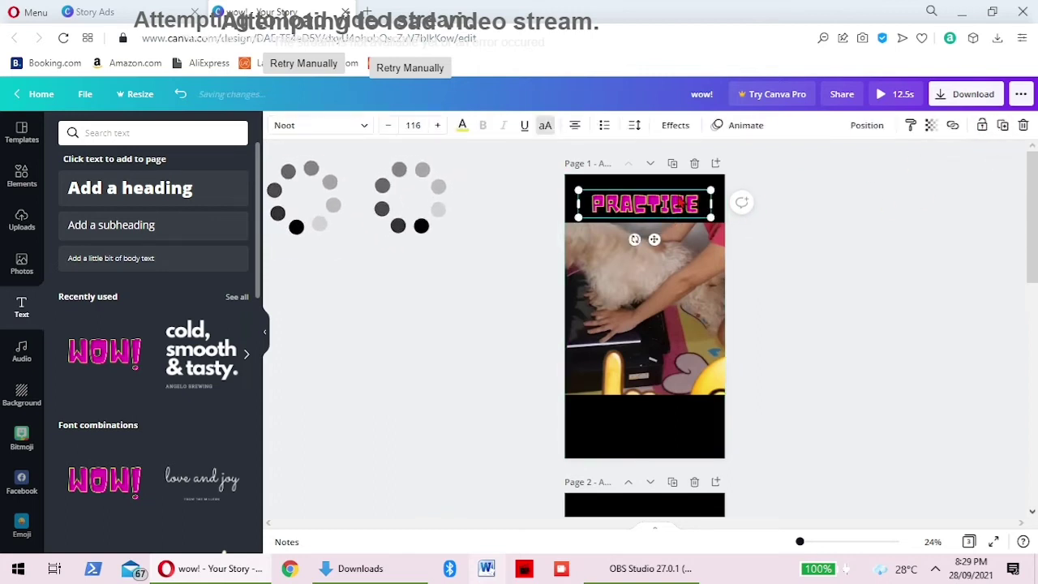
{"action": "key", "text": "Right"}
{"action": "key", "text": "Down"}
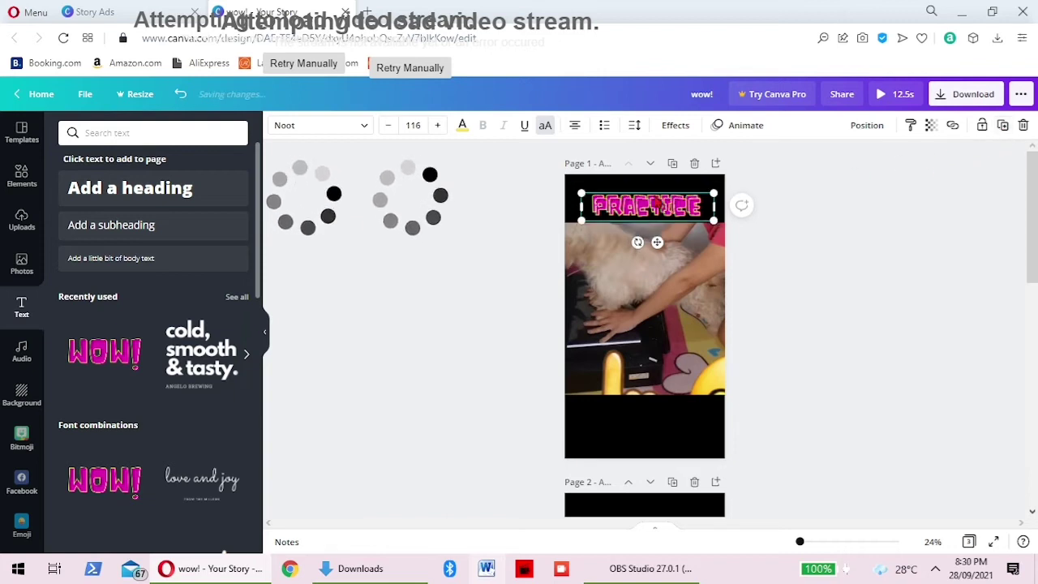
{"action": "left_click_drag", "start_coordinate": [647, 208], "coordinate": [653, 419]}
Change the bottom PRACTICE copy on page 1 to read 'MAKE PERFECT'
{"action": "scroll", "coordinate": [695, 426], "scroll_direction": "down", "scroll_amount": 1}
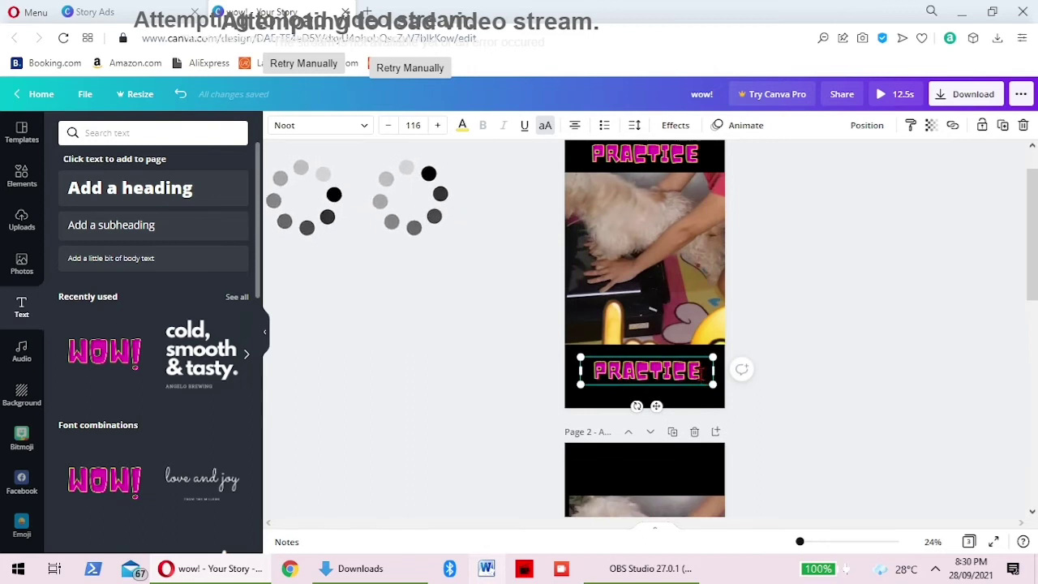
{"action": "left_click", "coordinate": [703, 371]}
{"action": "key", "text": "BackSpace"}
{"action": "key", "text": "BackSpace"}
{"action": "key", "text": "BackSpace"}
{"action": "key", "text": "BackSpace"}
{"action": "key", "text": "BackSpace"}
{"action": "key", "text": "BackSpace"}
{"action": "key", "text": "BackSpace"}
{"action": "key", "text": "BackSpace"}
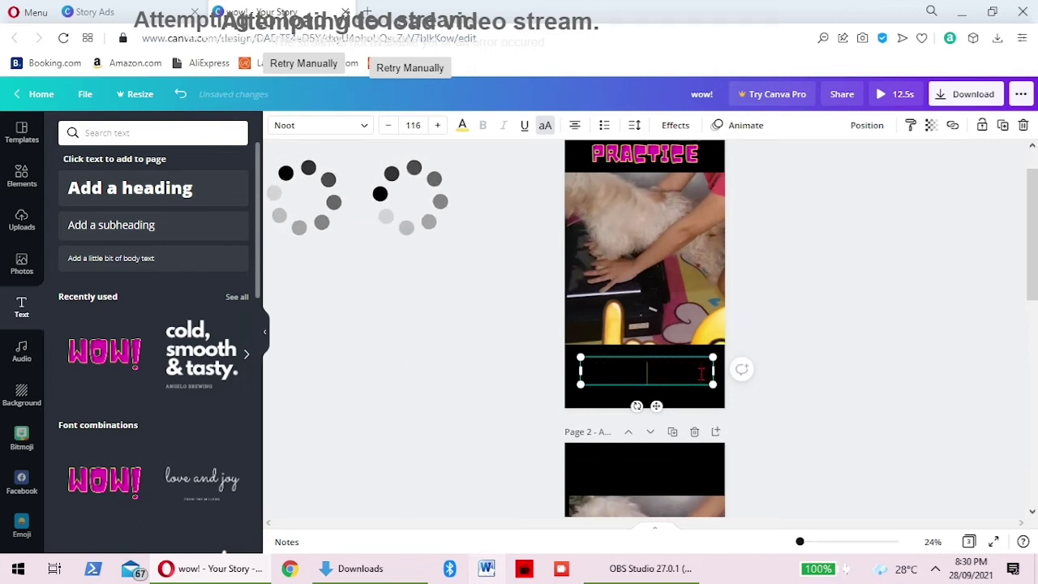
{"action": "type", "text": "MAKE"}
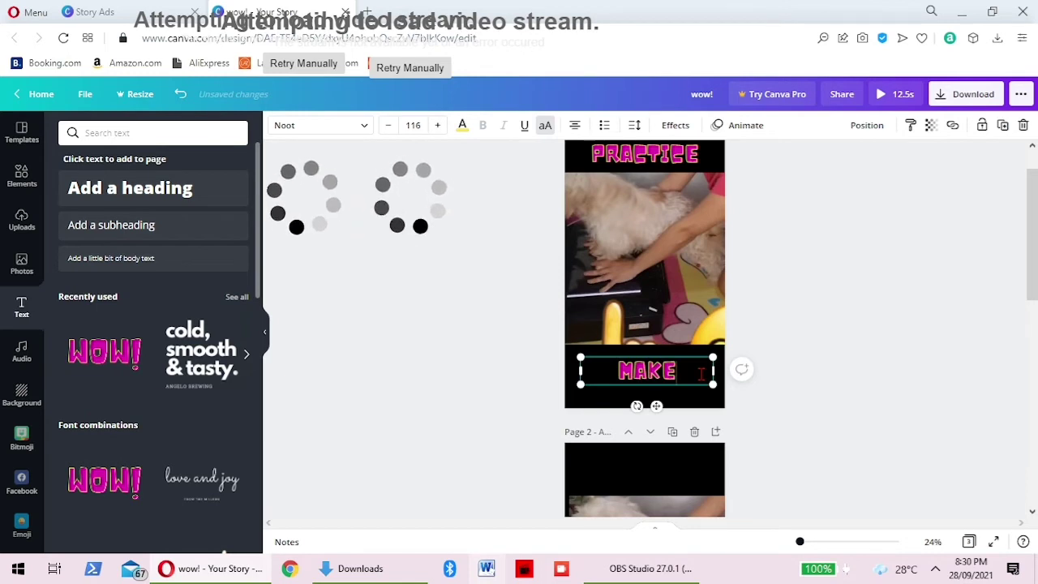
{"action": "type", "text": " PERFECT"}
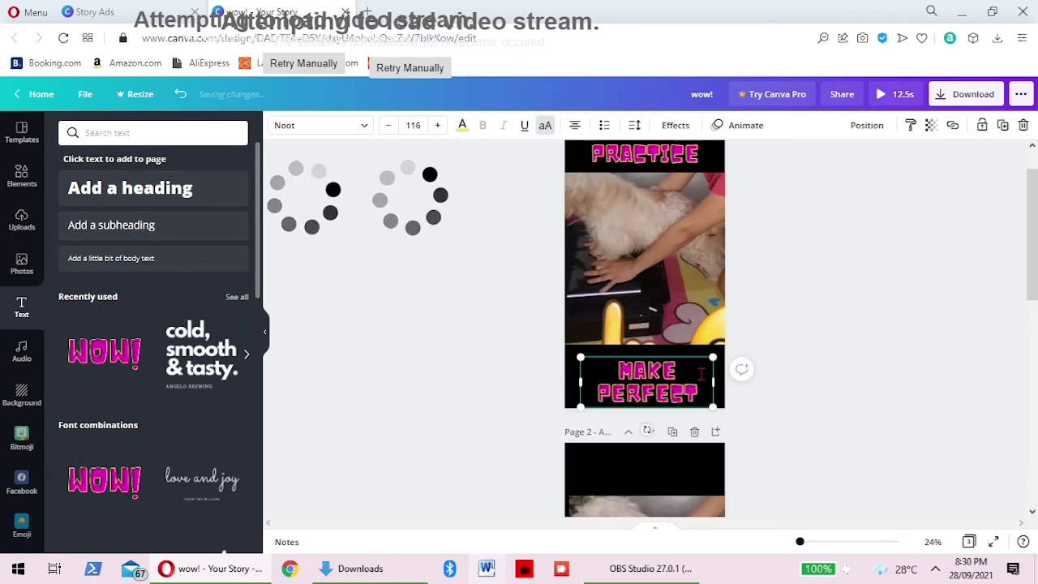
{"action": "left_click", "coordinate": [783, 355]}
{"action": "scroll", "coordinate": [714, 360], "scroll_direction": "up", "scroll_amount": 1}
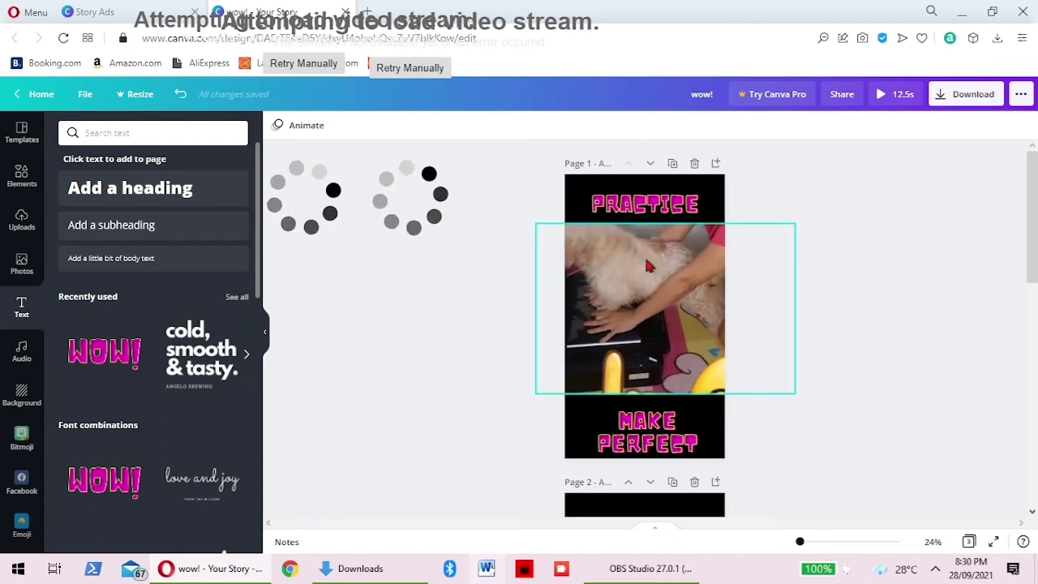
{"action": "scroll", "coordinate": [641, 333], "scroll_direction": "down", "scroll_amount": 2}
{"action": "scroll", "coordinate": [637, 341], "scroll_direction": "up", "scroll_amount": 2}
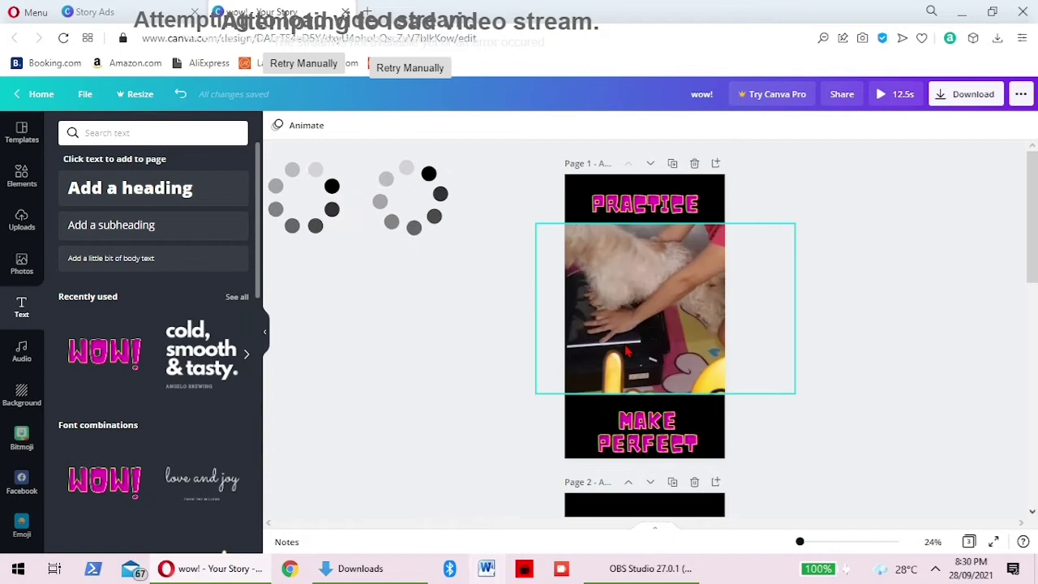
{"action": "left_click", "coordinate": [643, 208]}
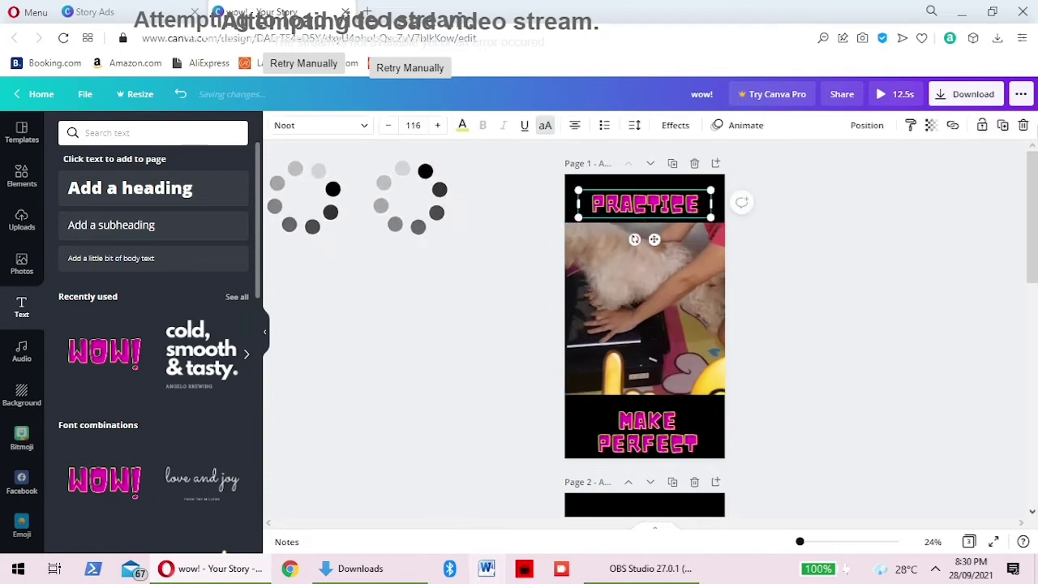
Copy PRACTICE to the top and MAKE PERFECT to the bottom of page 2
{"action": "left_click", "coordinate": [1003, 126]}
{"action": "left_click_drag", "start_coordinate": [645, 159], "coordinate": [684, 469]}
{"action": "scroll", "coordinate": [734, 333], "scroll_direction": "down", "scroll_amount": 3}
{"action": "left_click", "coordinate": [659, 199]}
{"action": "left_click", "coordinate": [1003, 126]}
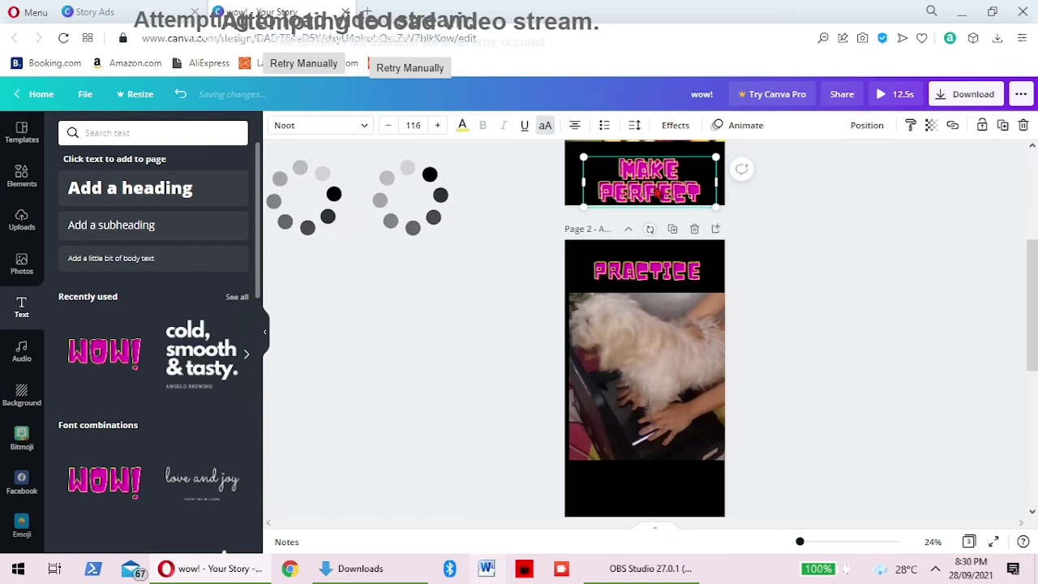
{"action": "left_click_drag", "start_coordinate": [659, 193], "coordinate": [657, 483]}
Copy PRACTICE and MAKE PERFECT onto page 3, aligning MAKE PERFECT with its bottom edge
{"action": "scroll", "coordinate": [682, 390], "scroll_direction": "down", "scroll_amount": 4}
{"action": "scroll", "coordinate": [681, 390], "scroll_direction": "up", "scroll_amount": 3}
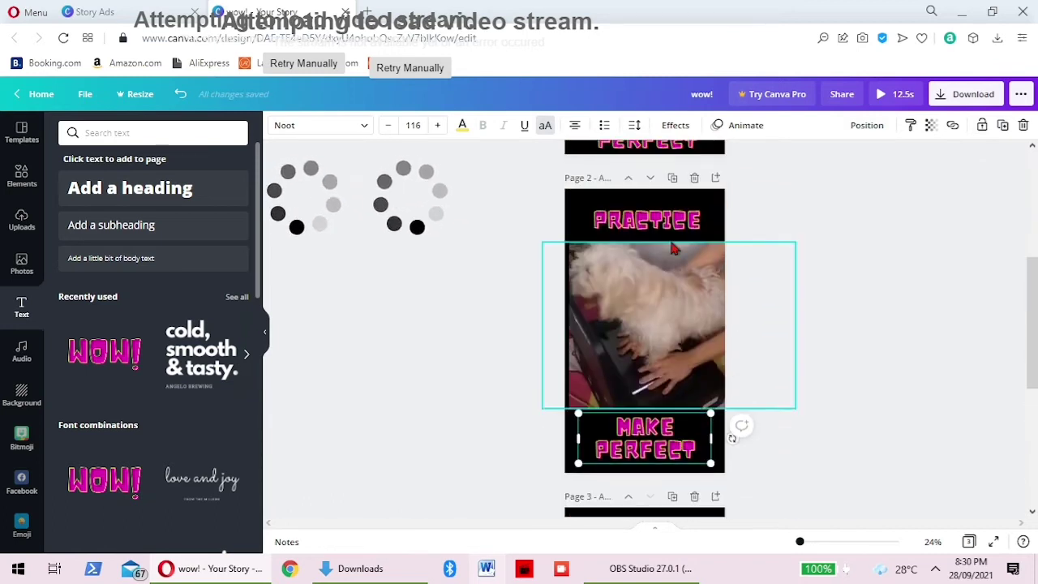
{"action": "left_click", "coordinate": [666, 226]}
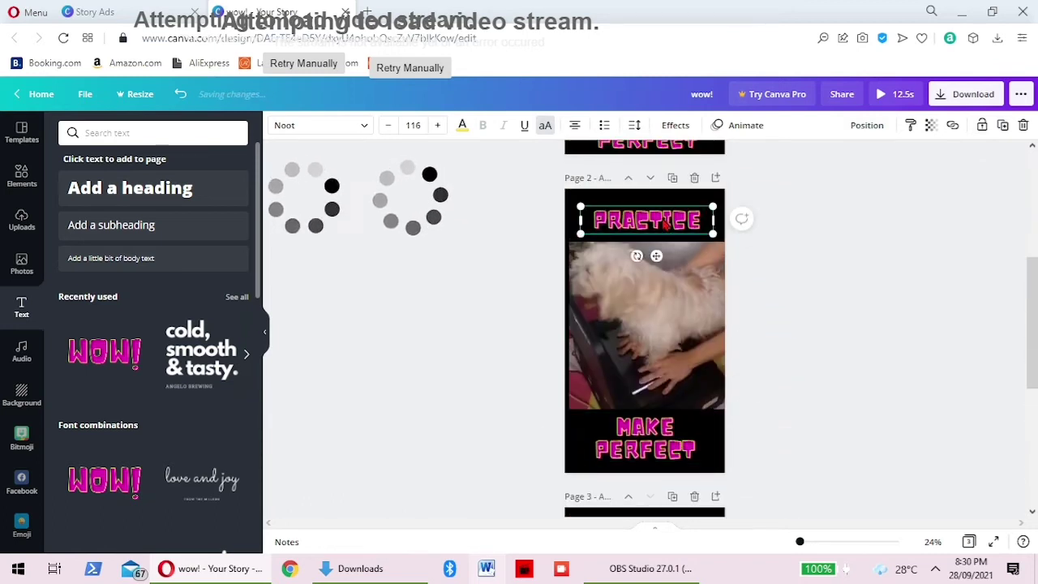
{"action": "left_click", "coordinate": [1002, 128]}
{"action": "left_click_drag", "start_coordinate": [660, 259], "coordinate": [645, 461]}
{"action": "scroll", "coordinate": [651, 324], "scroll_direction": "down", "scroll_amount": 3}
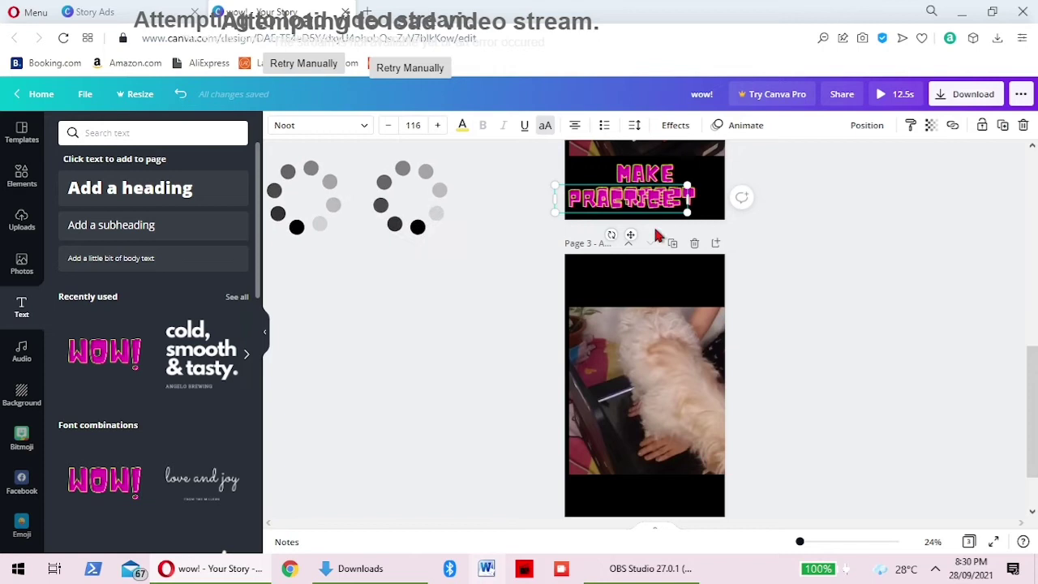
{"action": "left_click_drag", "start_coordinate": [661, 252], "coordinate": [681, 275]}
{"action": "key", "text": "shift+Tab"}
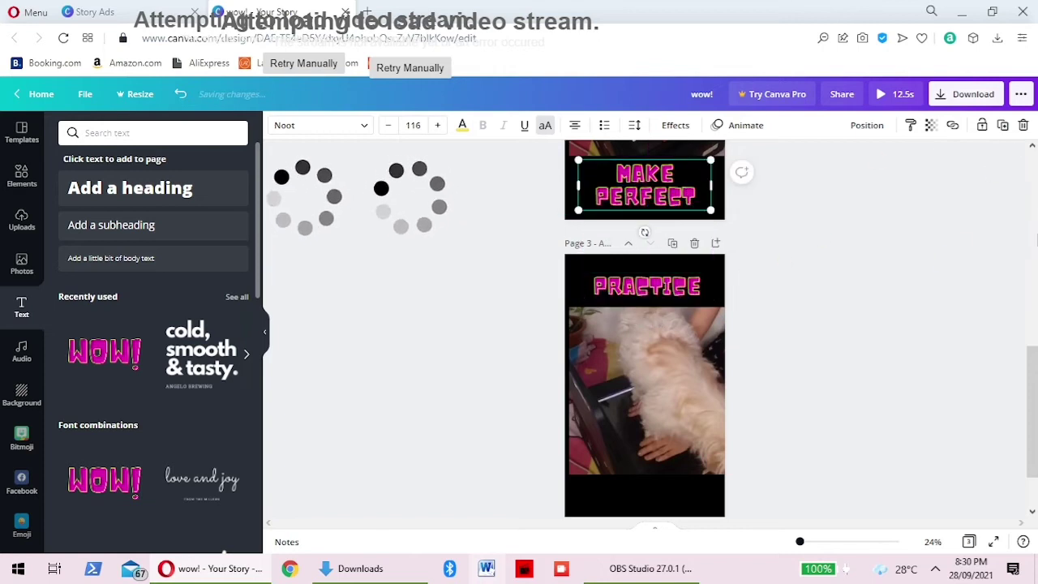
{"action": "key", "text": "shift+Down"}
{"action": "key", "text": "shift+Right"}
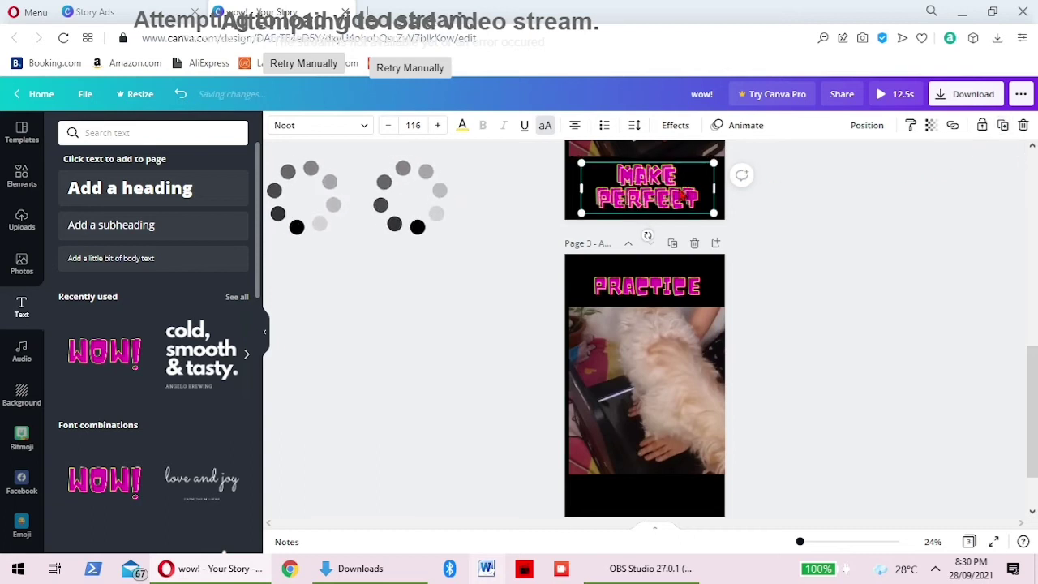
{"action": "left_click_drag", "start_coordinate": [662, 372], "coordinate": [668, 483]}
{"action": "left_click_drag", "start_coordinate": [668, 415], "coordinate": [671, 438]}
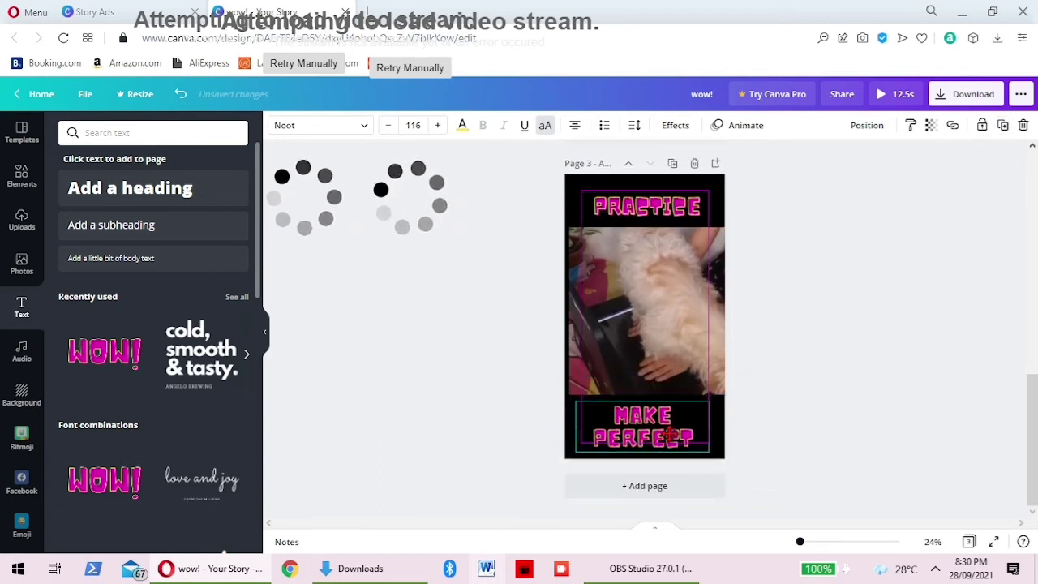
{"action": "scroll", "coordinate": [703, 409], "scroll_direction": "up", "scroll_amount": 8}
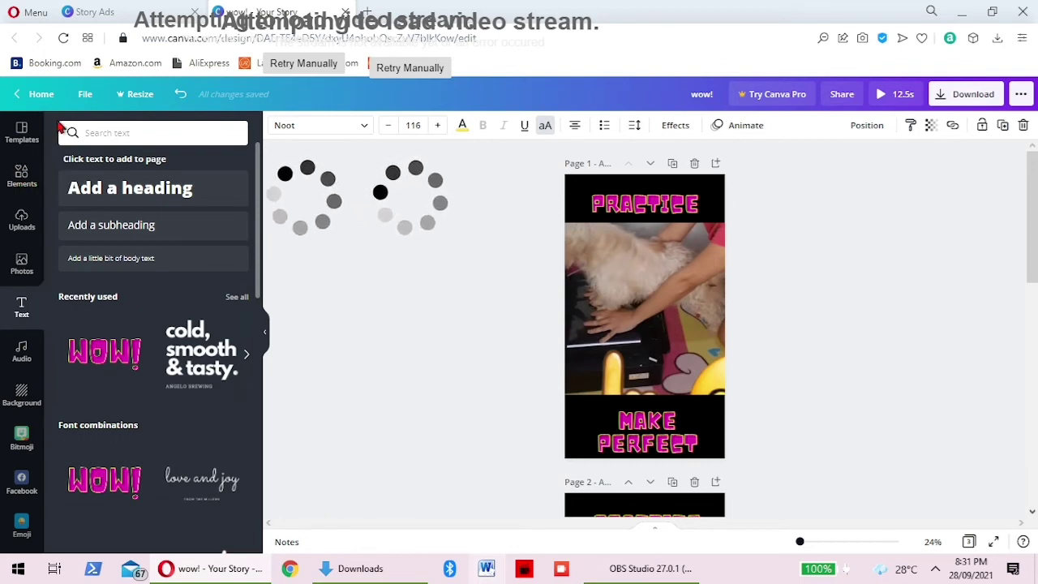
Search the Elements library for 'ARROWS' and scroll through the arrow graphics
{"action": "left_click", "coordinate": [121, 132]}
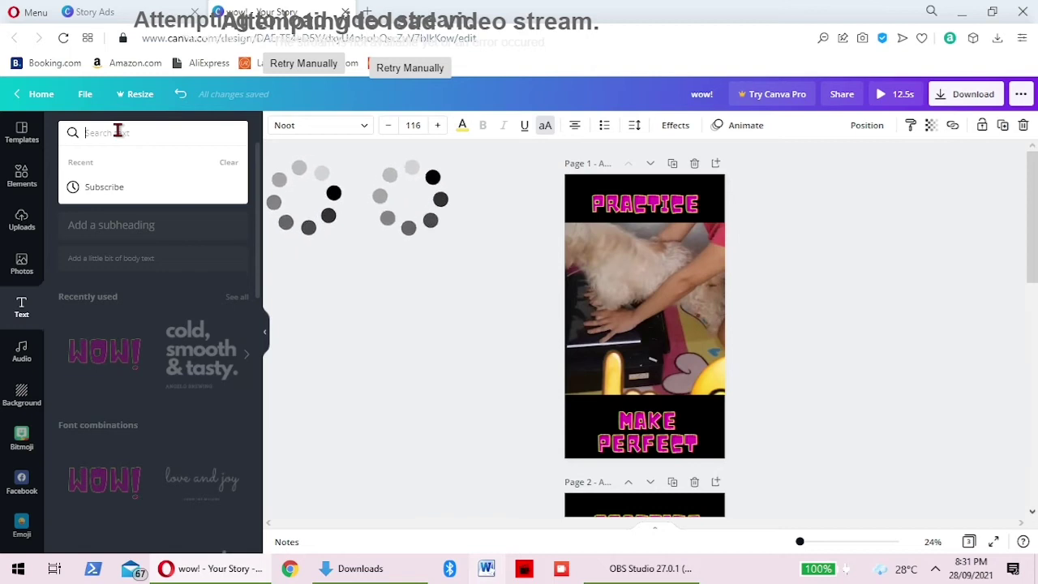
{"action": "type", "text": "arrow"}
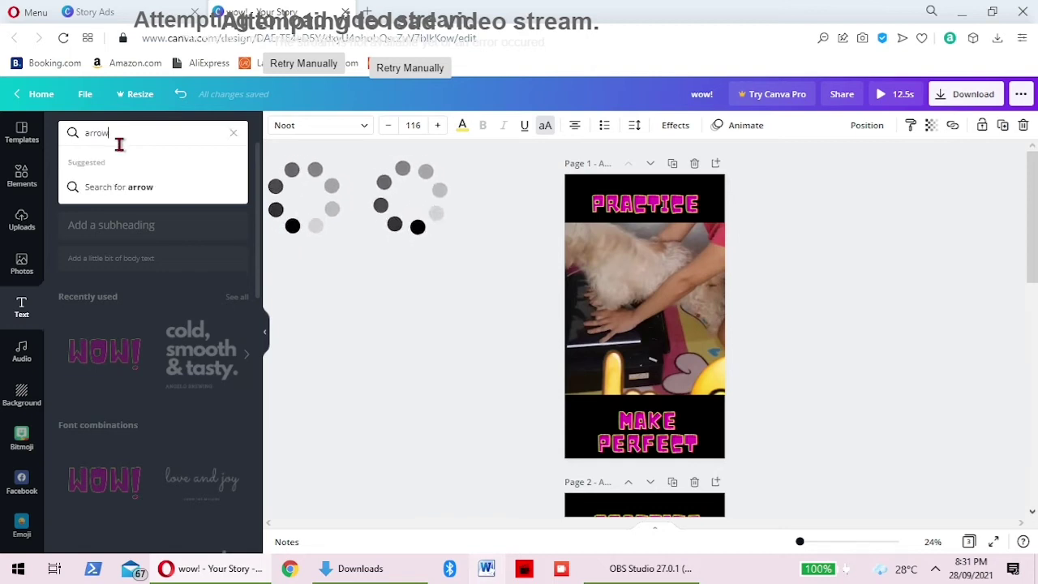
{"action": "type", "text": "s"}
{"action": "key", "text": "Return"}
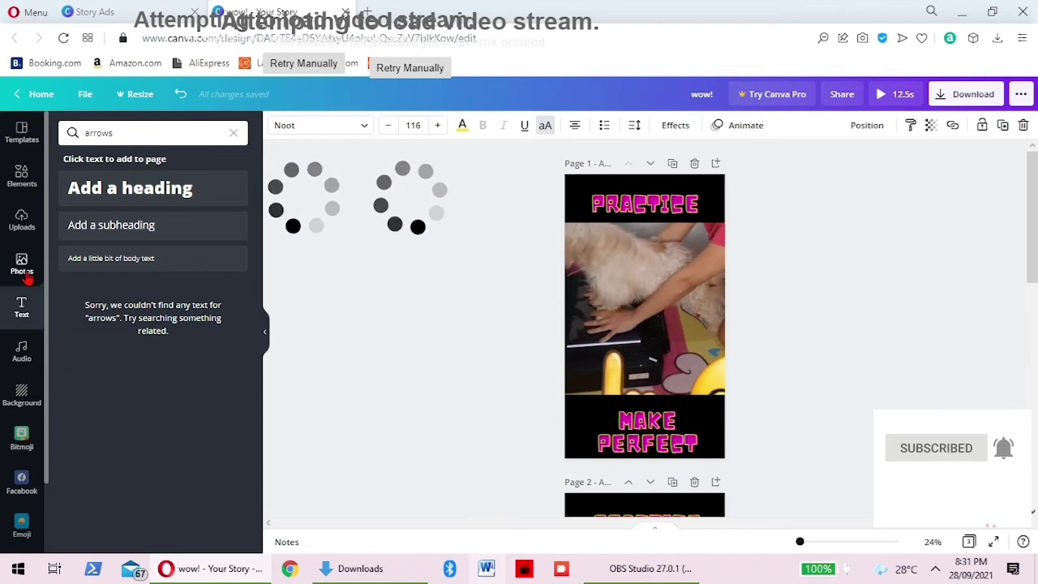
{"action": "left_click", "coordinate": [27, 180]}
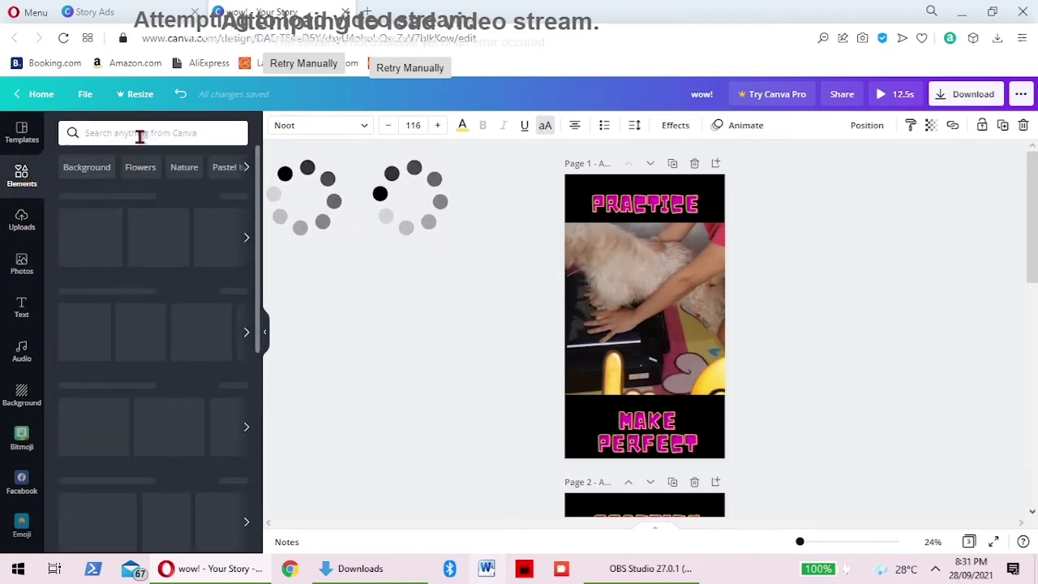
{"action": "left_click", "coordinate": [139, 135]}
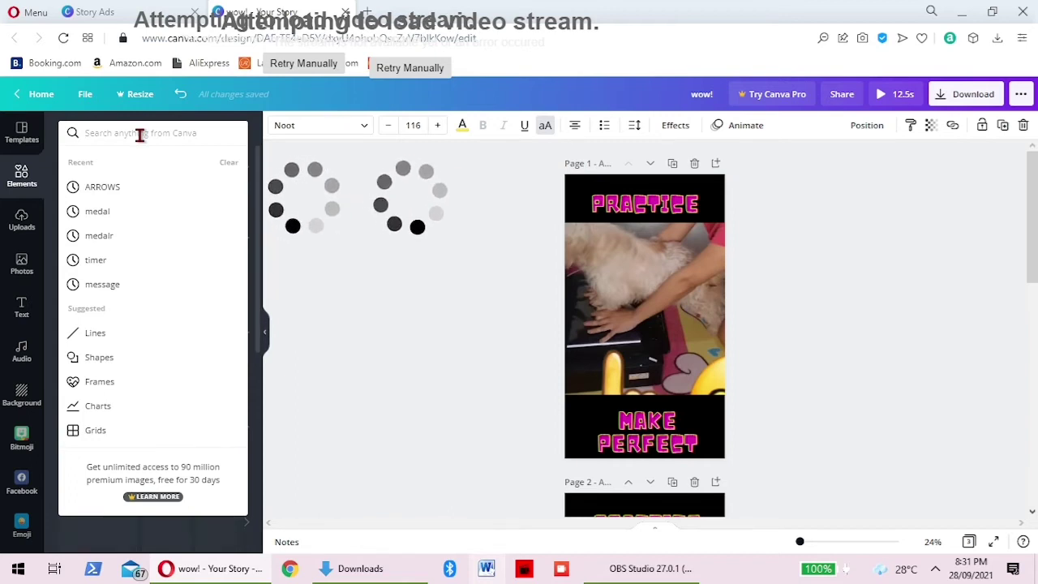
{"action": "left_click", "coordinate": [103, 188]}
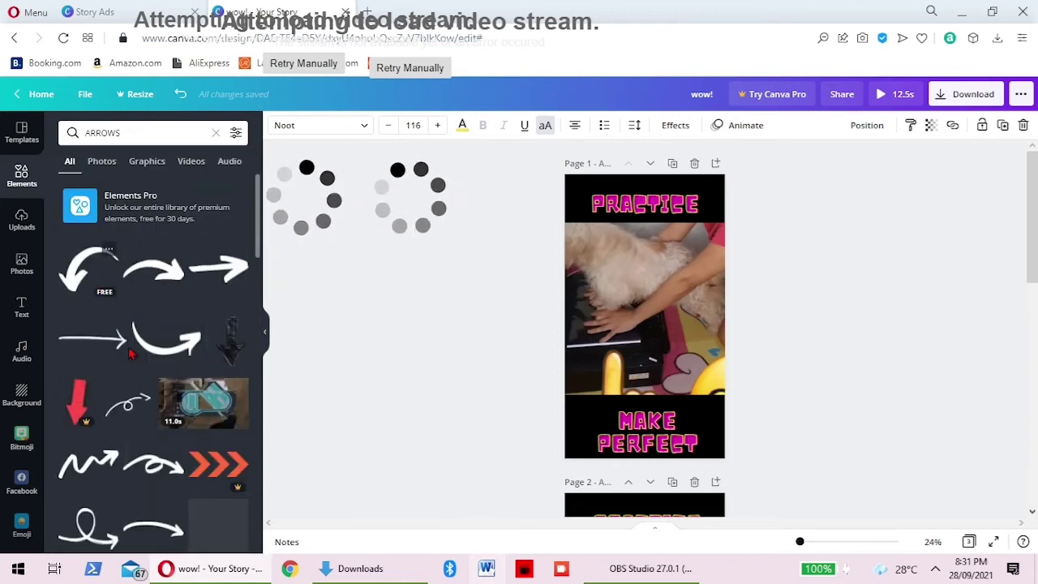
{"action": "scroll", "coordinate": [132, 360], "scroll_direction": "down", "scroll_amount": 3}
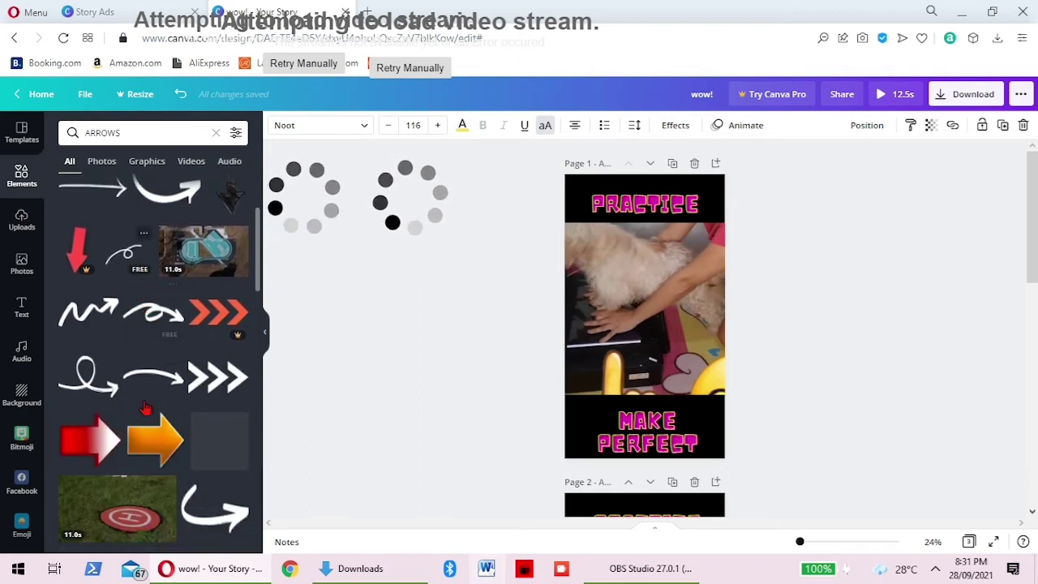
{"action": "scroll", "coordinate": [155, 388], "scroll_direction": "down", "scroll_amount": 4}
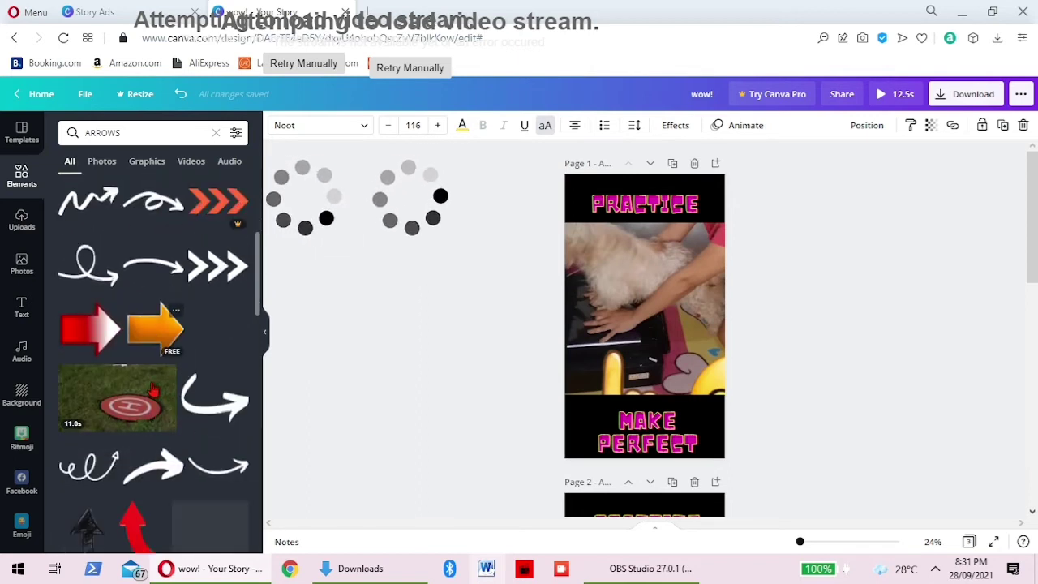
{"action": "scroll", "coordinate": [124, 468], "scroll_direction": "down", "scroll_amount": 4}
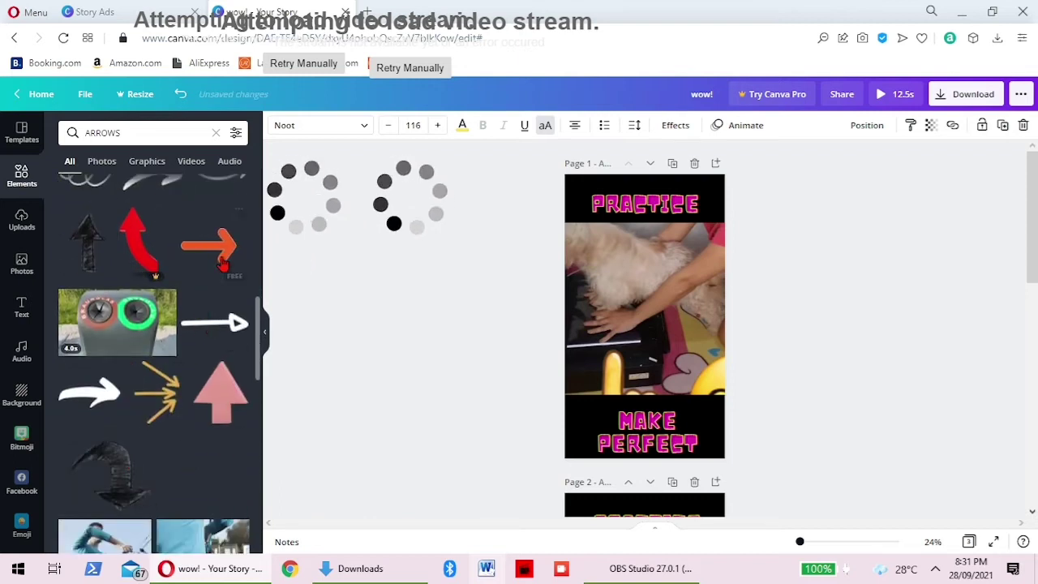
Add a small orange arrow pointing down to the right of MAKE PERFECT on page 1
{"action": "left_click", "coordinate": [222, 260]}
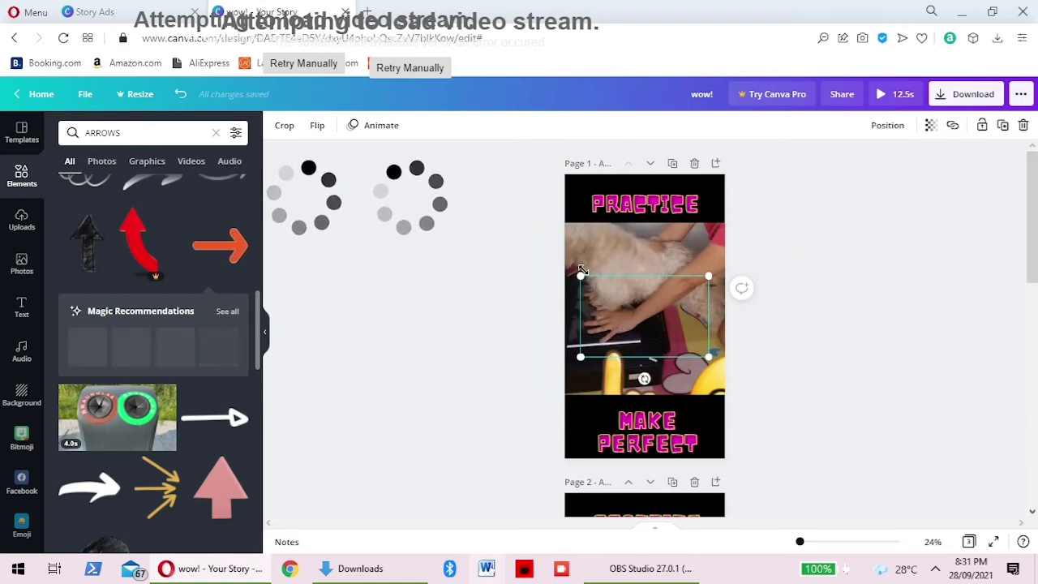
{"action": "left_click_drag", "start_coordinate": [665, 308], "coordinate": [618, 300]}
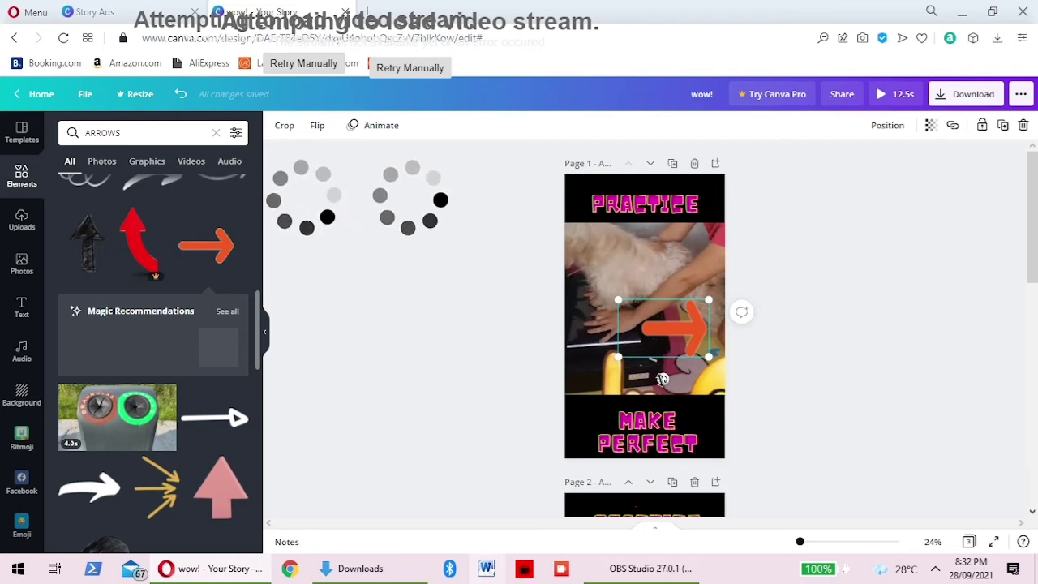
{"action": "left_click_drag", "start_coordinate": [663, 380], "coordinate": [614, 341]}
{"action": "left_click_drag", "start_coordinate": [681, 279], "coordinate": [666, 333]}
{"action": "left_click_drag", "start_coordinate": [640, 369], "coordinate": [624, 378]}
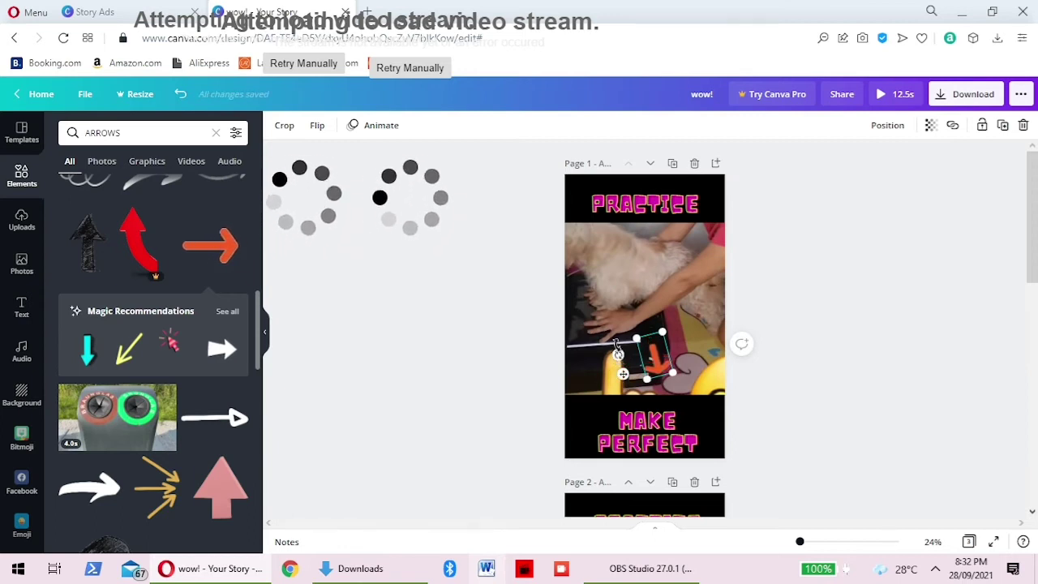
{"action": "left_click_drag", "start_coordinate": [617, 358], "coordinate": [676, 418]}
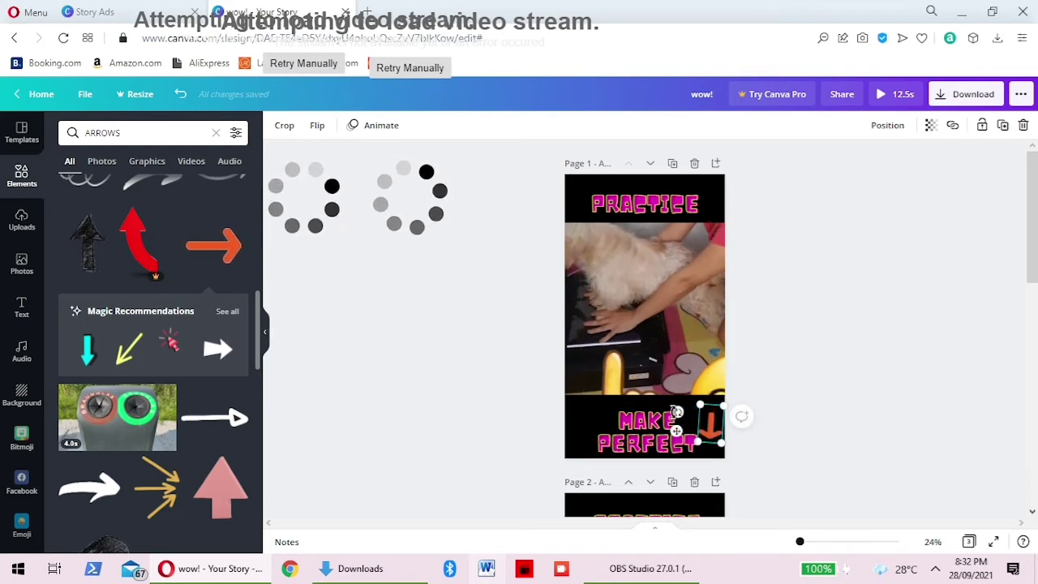
{"action": "left_click_drag", "start_coordinate": [675, 413], "coordinate": [676, 418]}
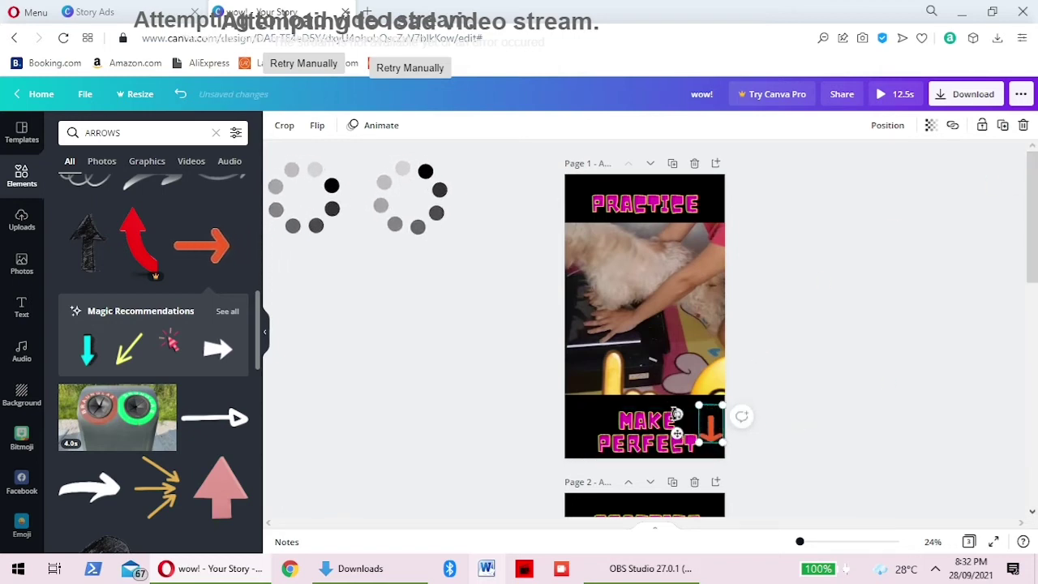
Duplicate the orange arrow and place the copy left of MAKE PERFECT
{"action": "left_click", "coordinate": [1003, 125]}
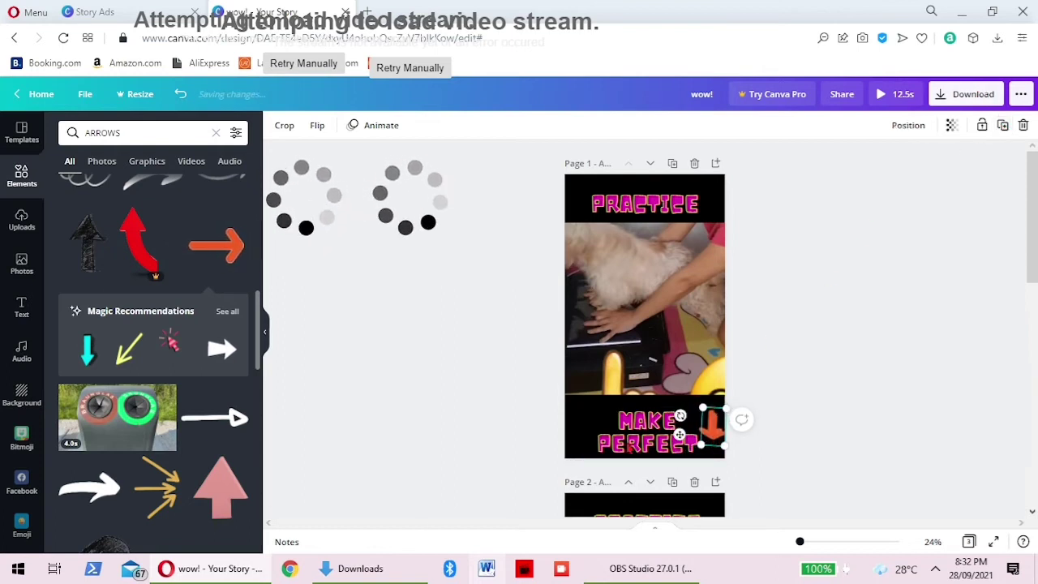
{"action": "left_click_drag", "start_coordinate": [680, 435], "coordinate": [586, 432]}
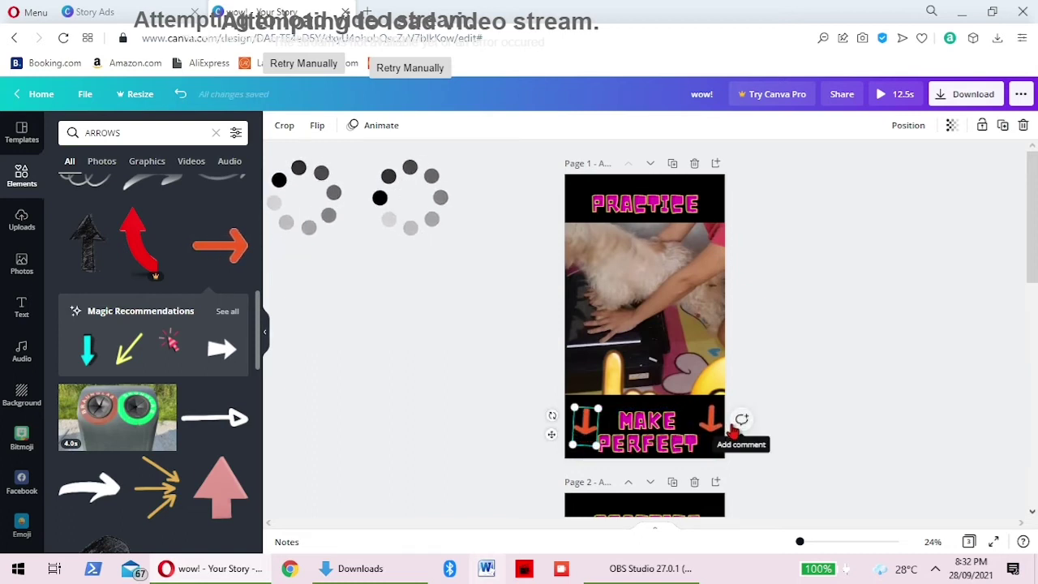
{"action": "scroll", "coordinate": [649, 339], "scroll_direction": "down", "scroll_amount": 3}
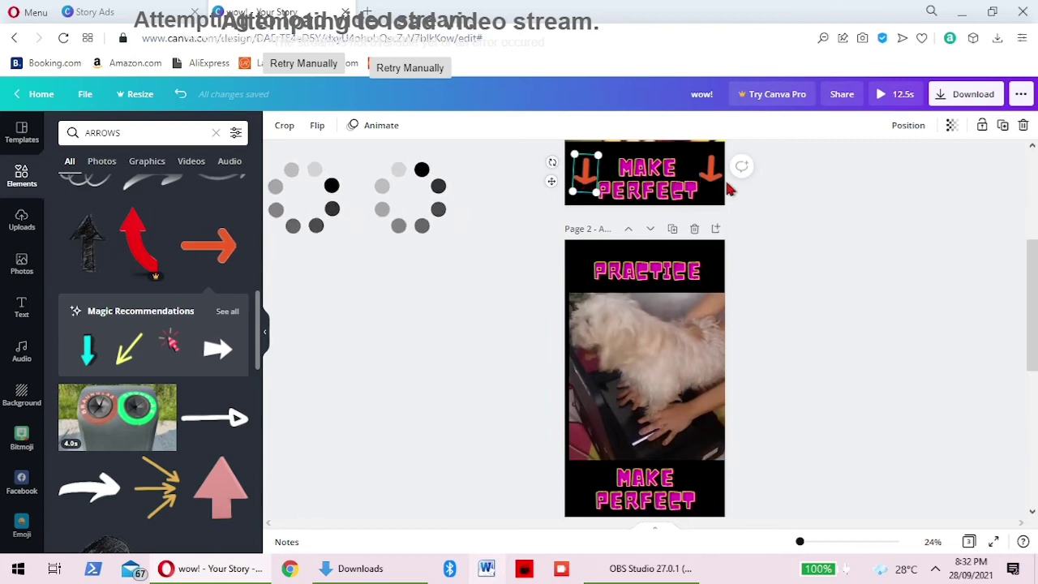
{"action": "left_click", "coordinate": [665, 175]}
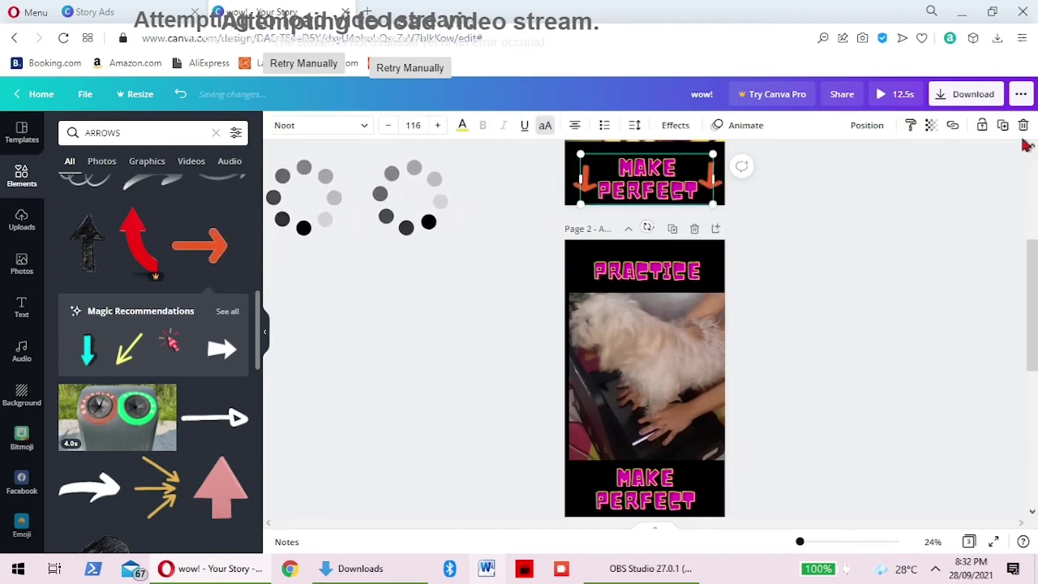
{"action": "left_click", "coordinate": [842, 280]}
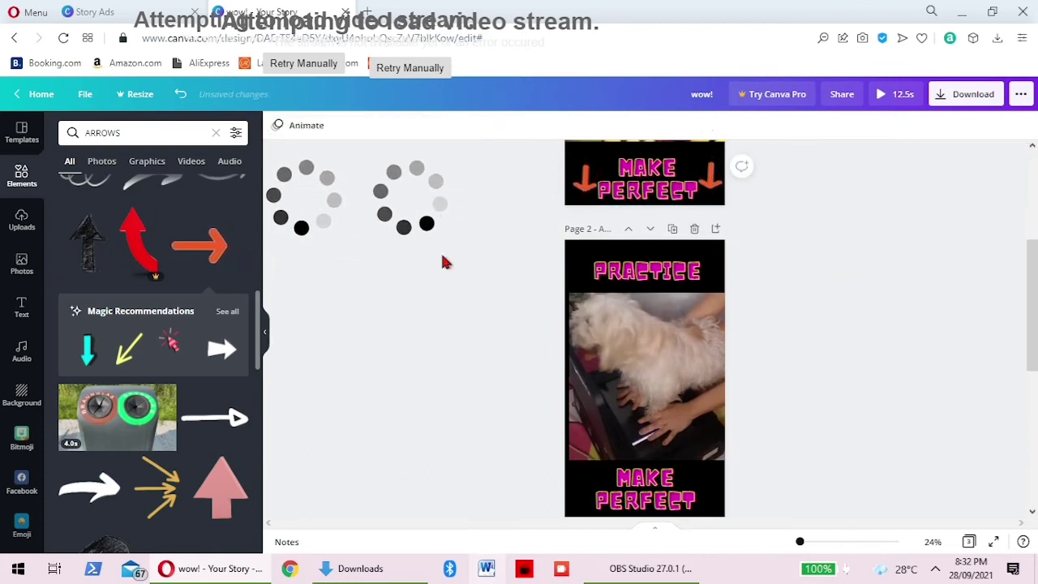
Place the 1. SUSPENSE uploaded video over page 2's dog clip and start trimming it
{"action": "left_click", "coordinate": [18, 231]}
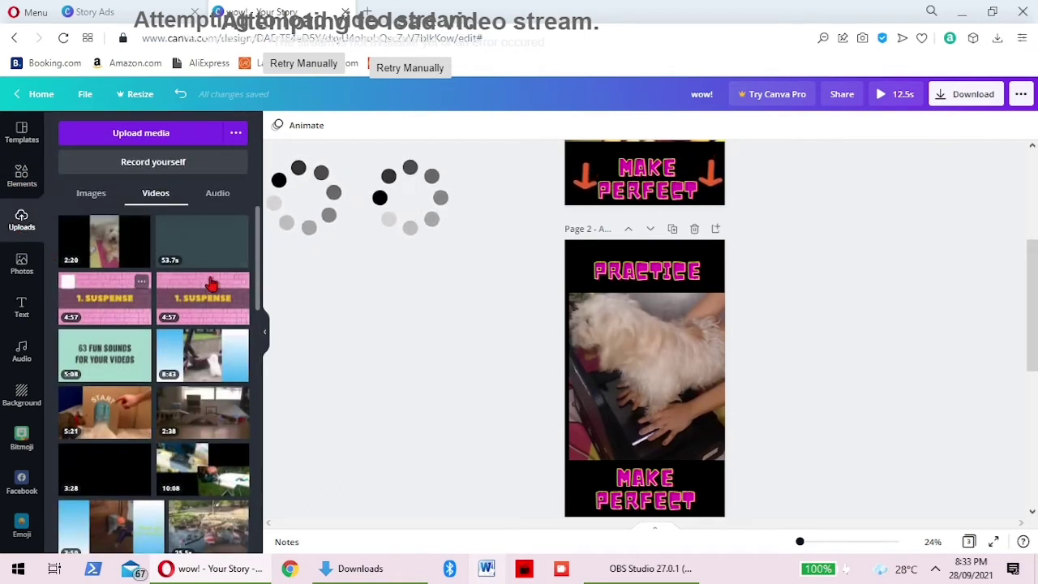
{"action": "left_click", "coordinate": [200, 312]}
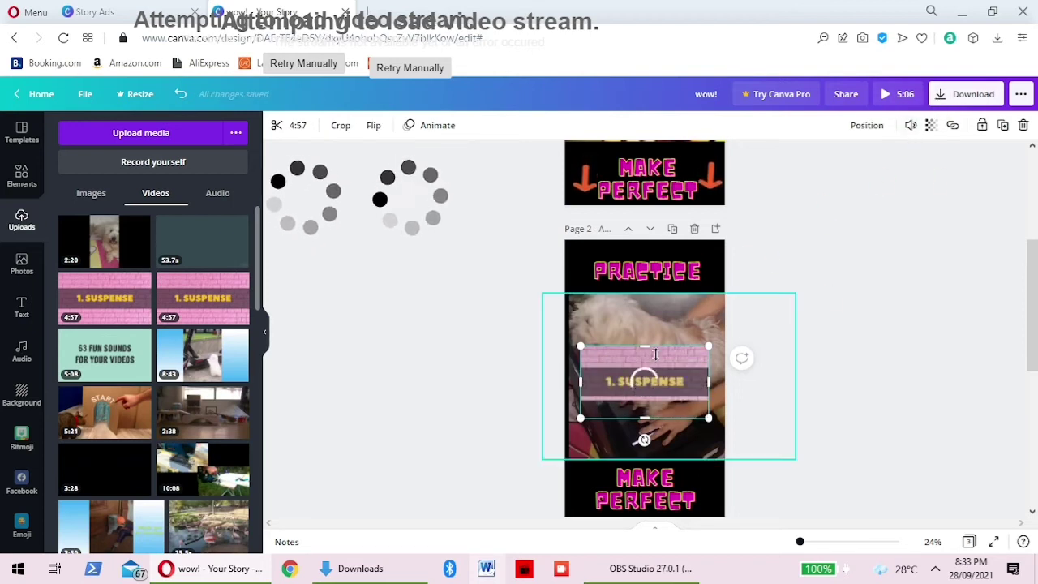
{"action": "mouse_move", "coordinate": [638, 398]}
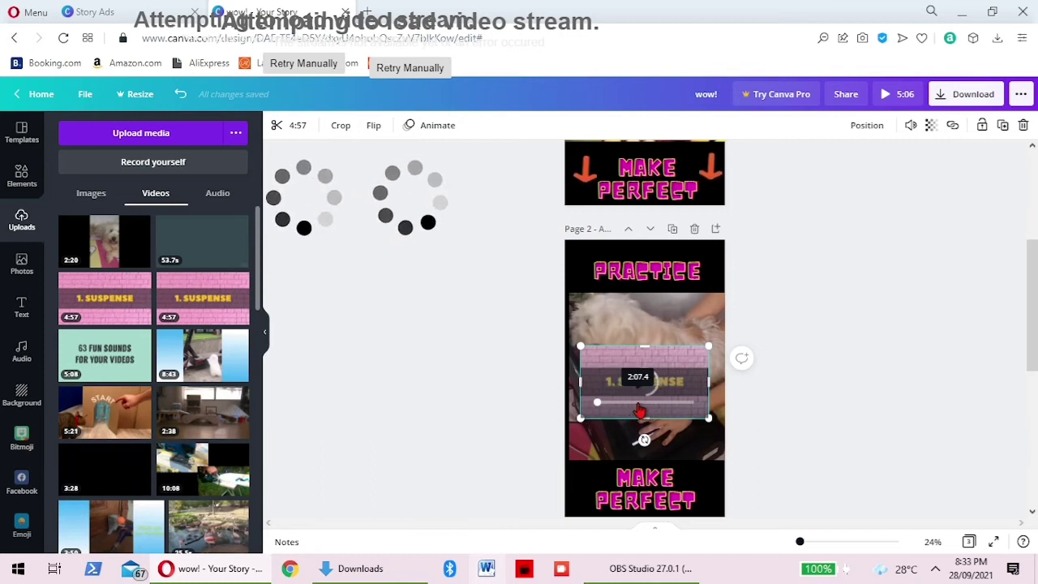
{"action": "scroll", "coordinate": [640, 410], "scroll_direction": "up", "scroll_amount": 1}
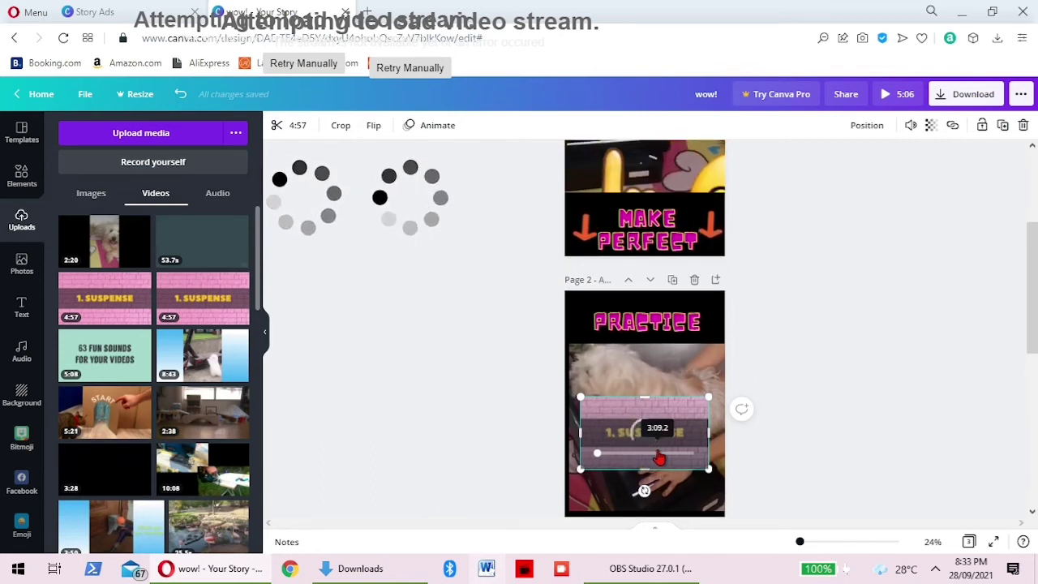
{"action": "scroll", "coordinate": [659, 459], "scroll_direction": "down", "scroll_amount": 1}
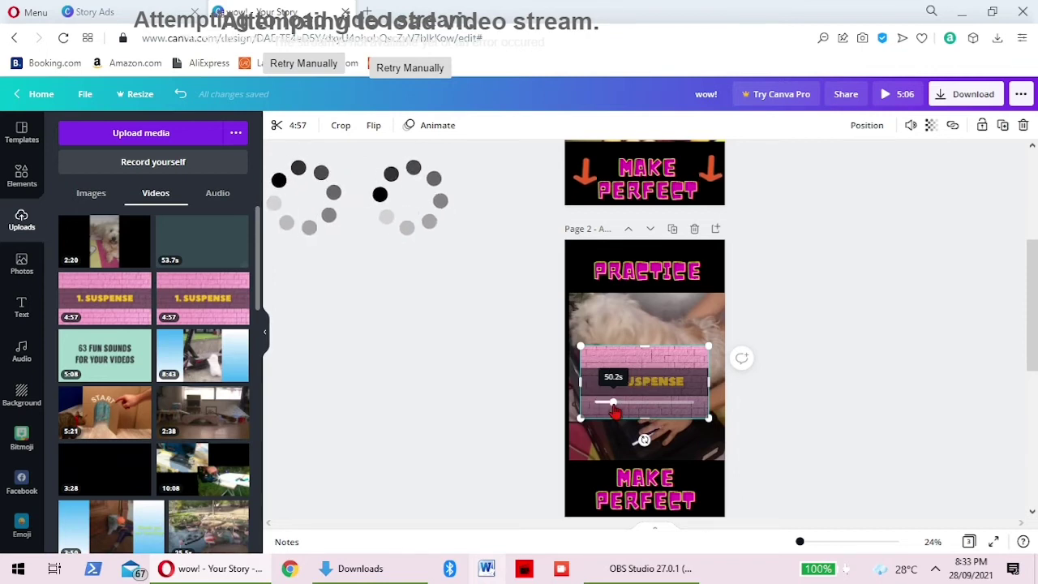
{"action": "left_click", "coordinate": [276, 130]}
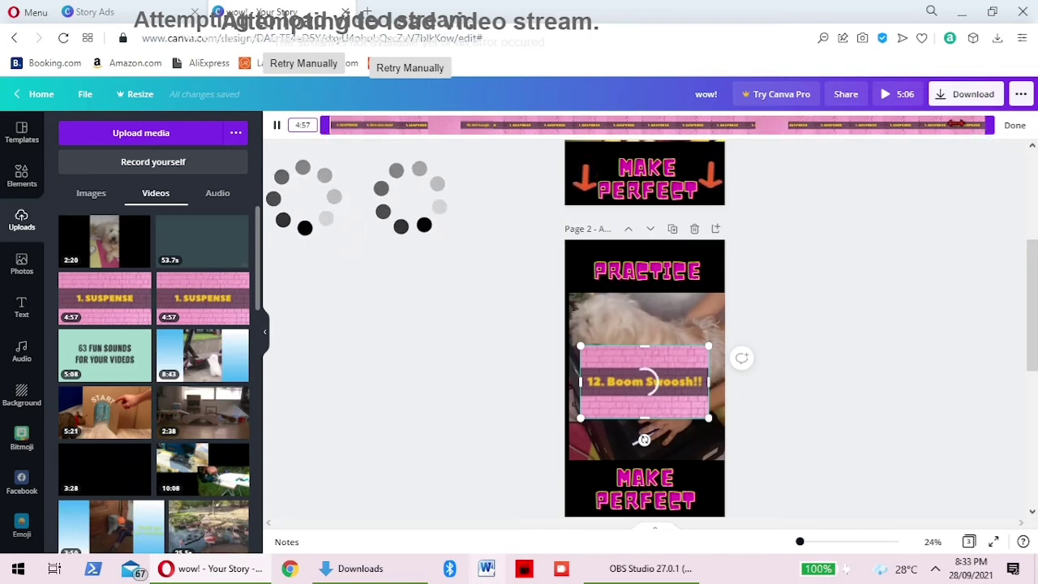
Trim the added clip to its 15.5s 54. ILLUMINATI section
{"action": "left_click_drag", "start_coordinate": [988, 125], "coordinate": [865, 127]}
{"action": "left_click_drag", "start_coordinate": [331, 121], "coordinate": [923, 122]}
{"action": "left_click_drag", "start_coordinate": [821, 125], "coordinate": [885, 125]}
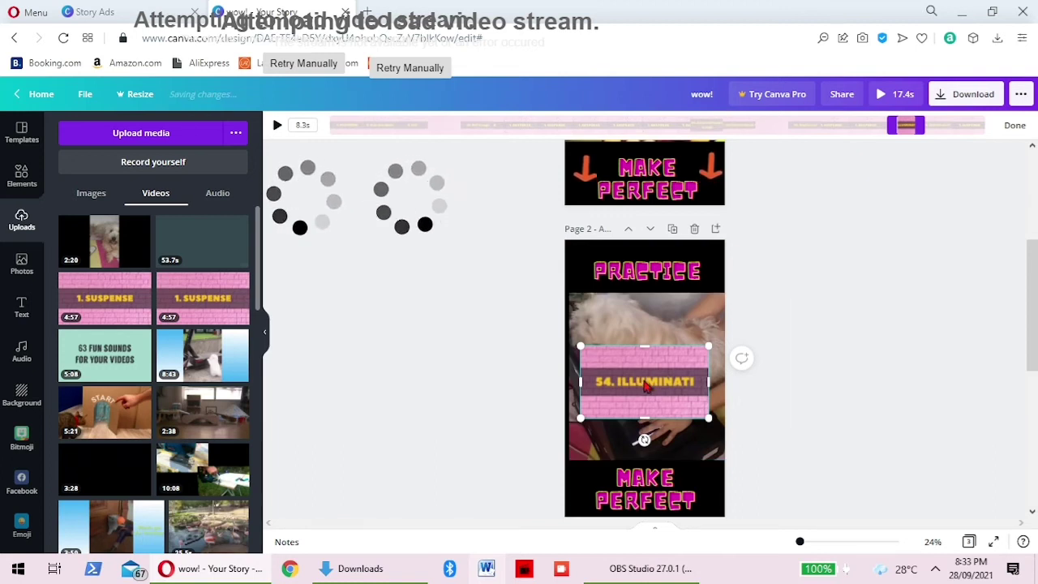
{"action": "left_click_drag", "start_coordinate": [888, 125], "coordinate": [873, 125]}
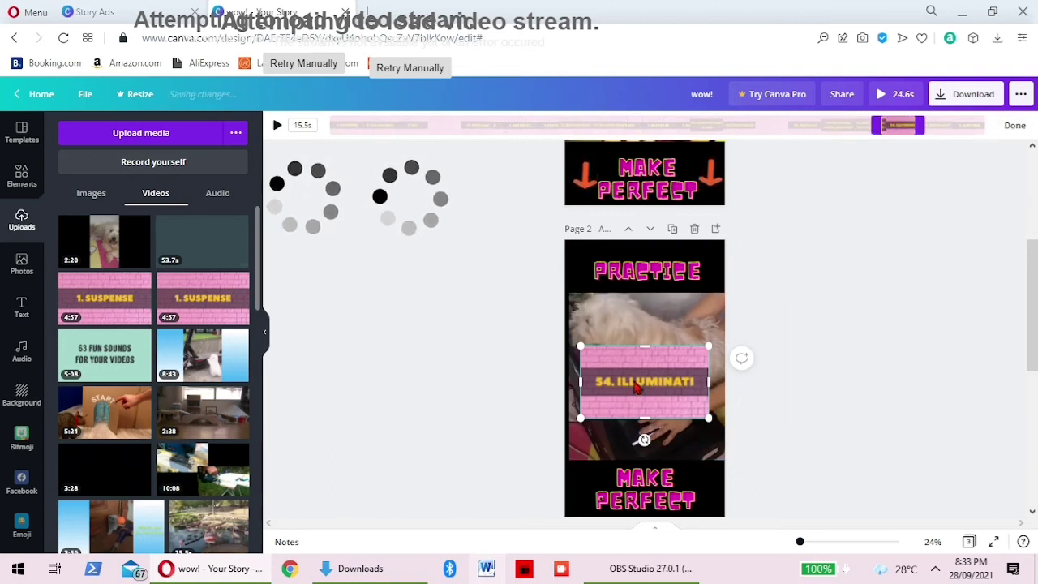
{"action": "left_click", "coordinate": [816, 352]}
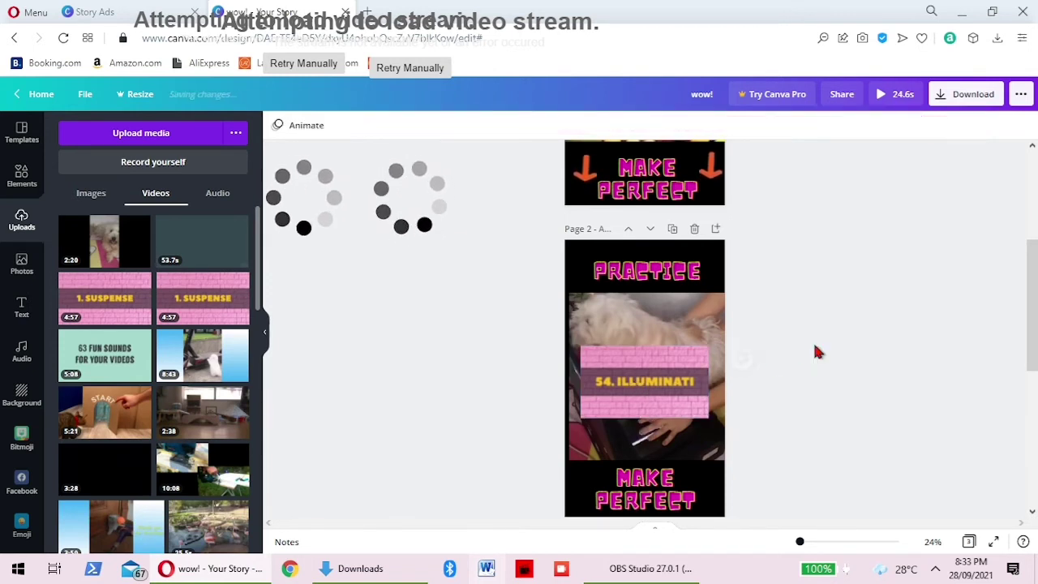
Shrink the ILLUMINATI clip to a small box over the dog video's lower left
{"action": "left_click", "coordinate": [637, 401]}
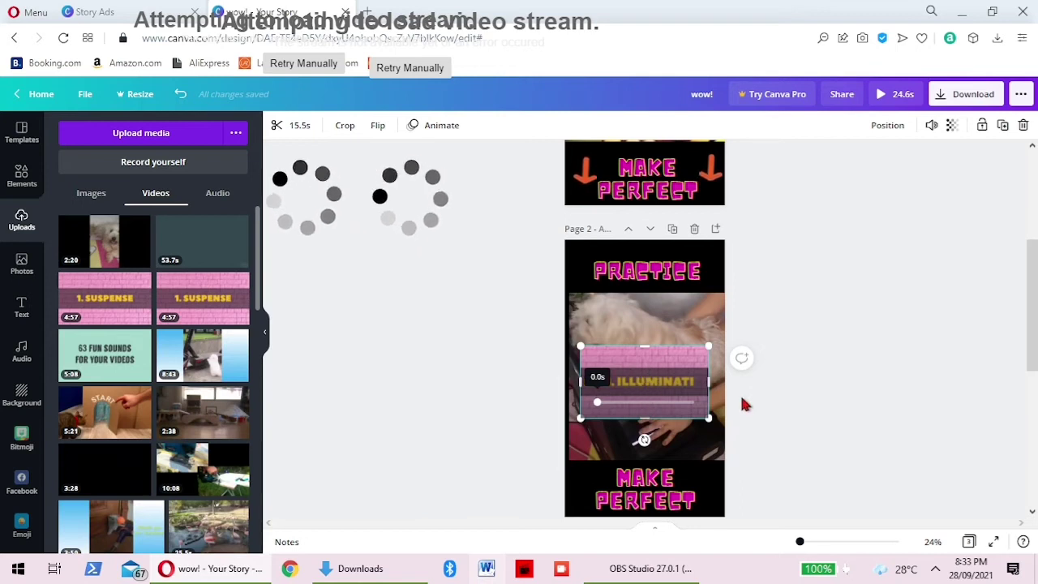
{"action": "left_click", "coordinate": [741, 358]}
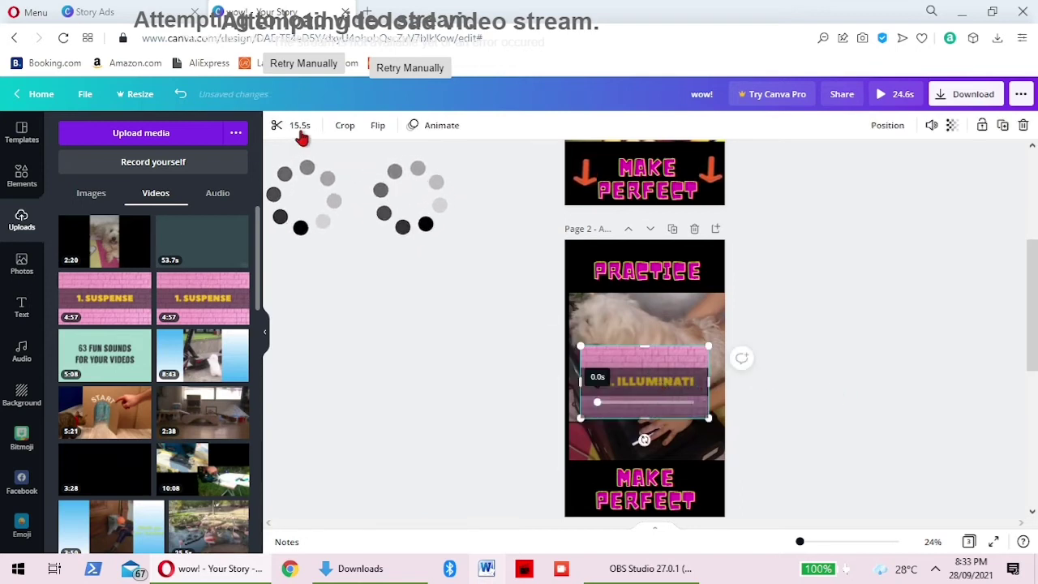
{"action": "left_click", "coordinate": [276, 127]}
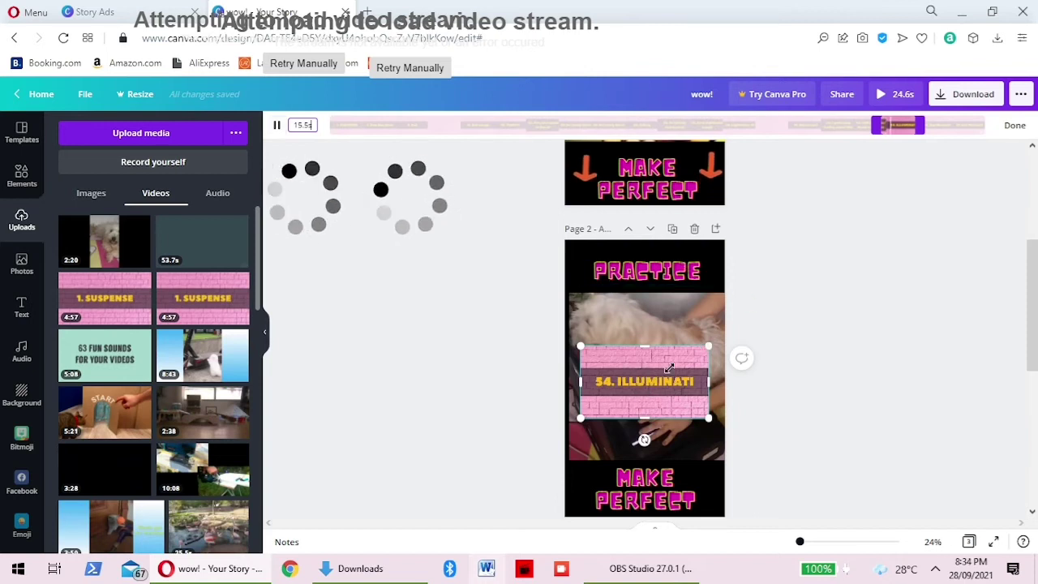
{"action": "left_click_drag", "start_coordinate": [669, 368], "coordinate": [610, 461]}
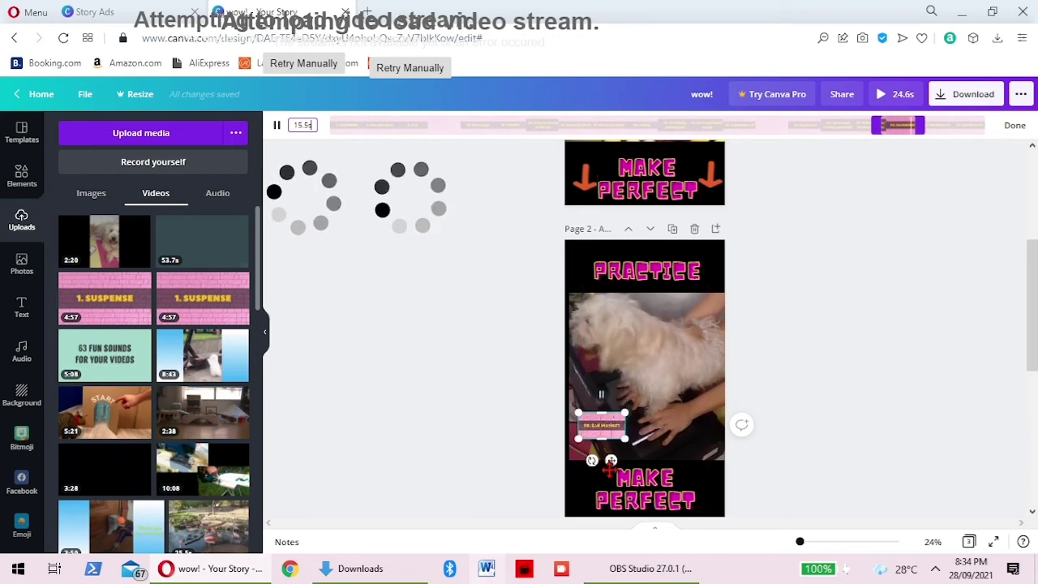
Nudge the small ILLUMINATI clip slightly lower, just above MAKE PERFECT, and reselect it
{"action": "left_click_drag", "start_coordinate": [610, 469], "coordinate": [611, 481]}
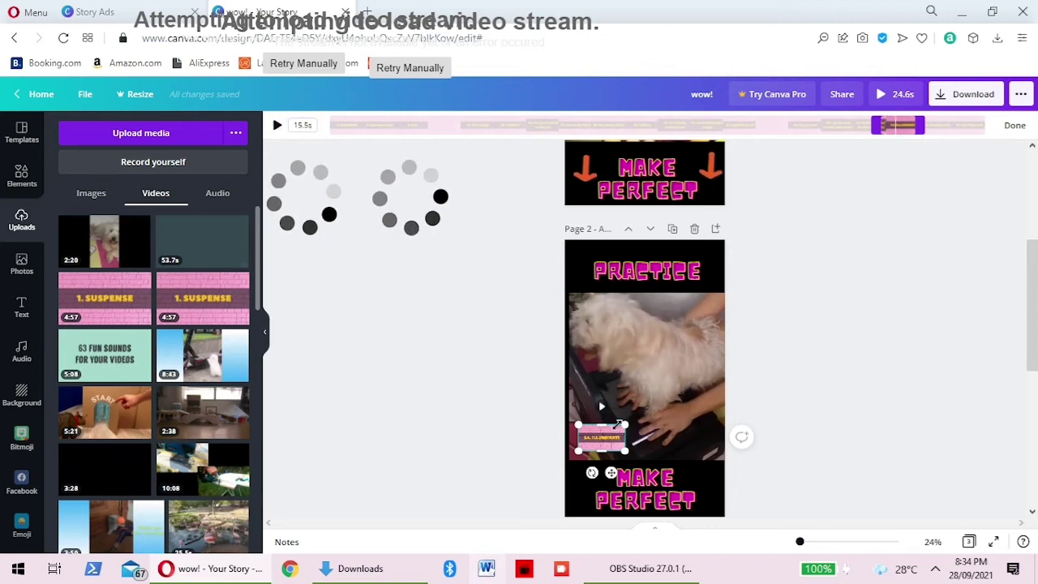
{"action": "left_click", "coordinate": [760, 446]}
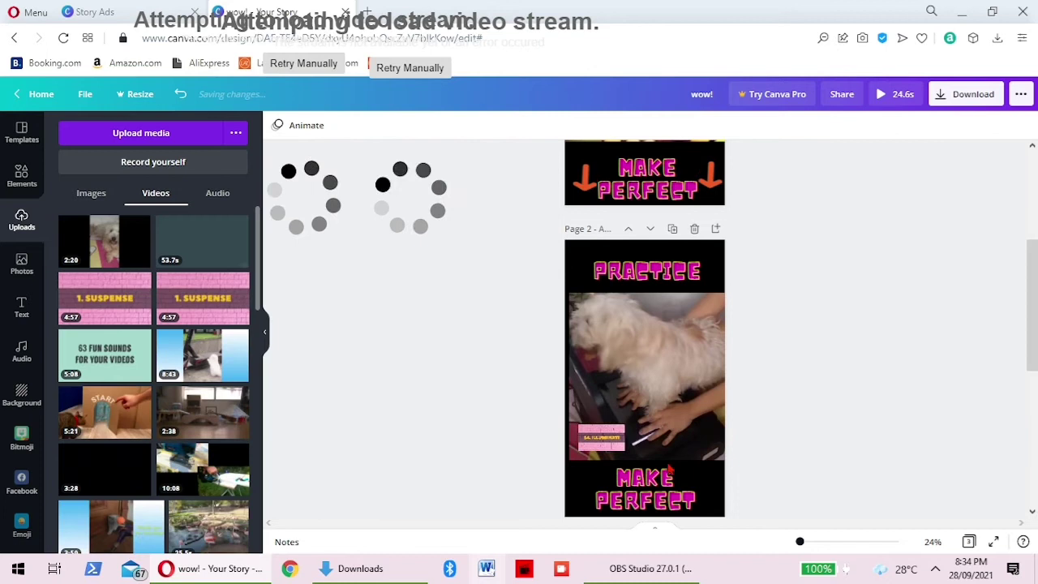
{"action": "left_click", "coordinate": [599, 443]}
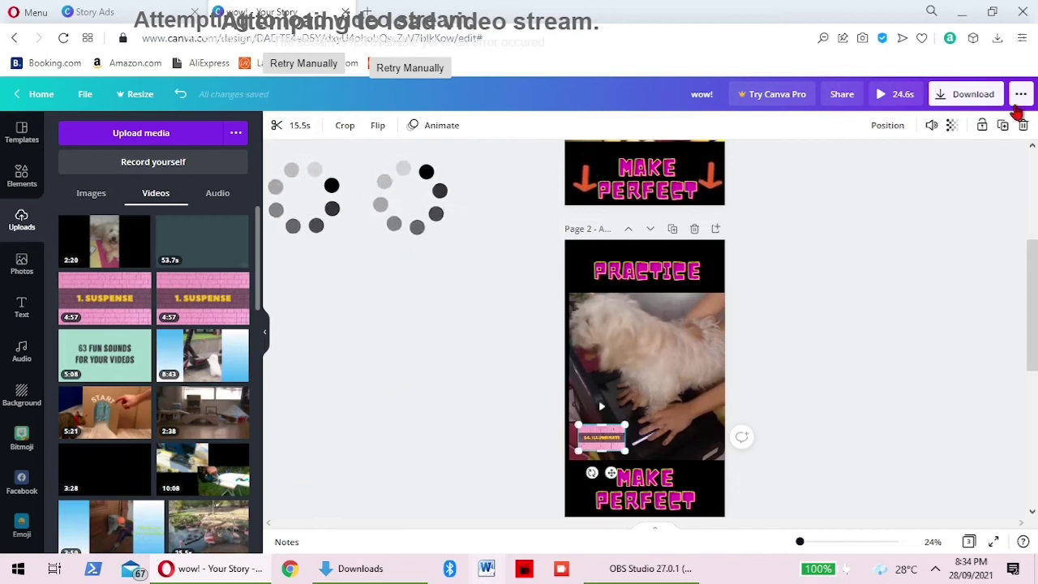
Adjust the small clip's trim, lengthening it to 18.5s then cutting back to 8.1s
{"action": "left_click", "coordinate": [277, 126]}
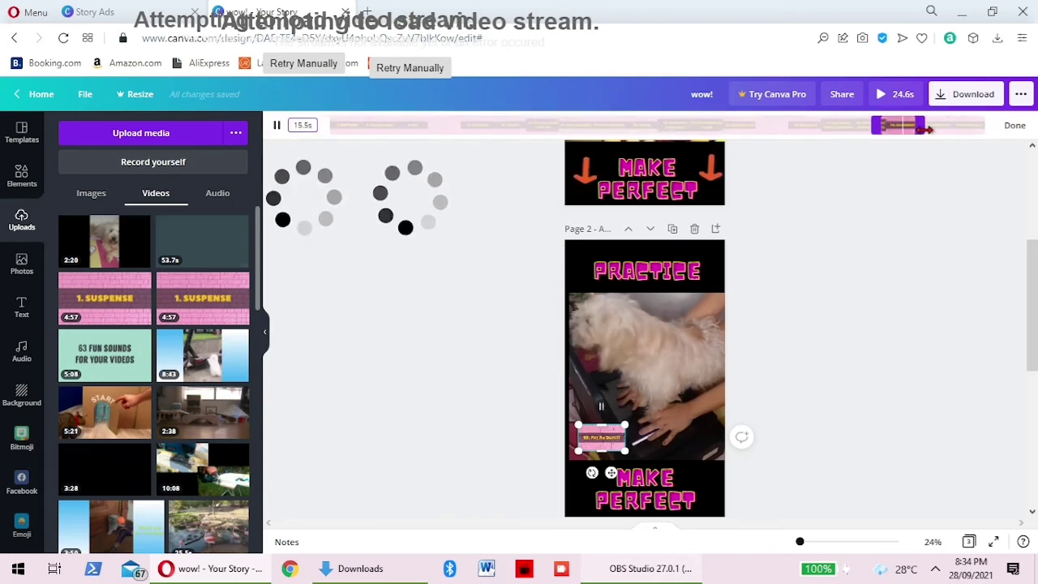
{"action": "mouse_move", "coordinate": [925, 128]}
{"action": "left_mouse_down"}
{"action": "mouse_move", "coordinate": [944, 127]}
{"action": "mouse_move", "coordinate": [912, 125]}
{"action": "left_mouse_up"}
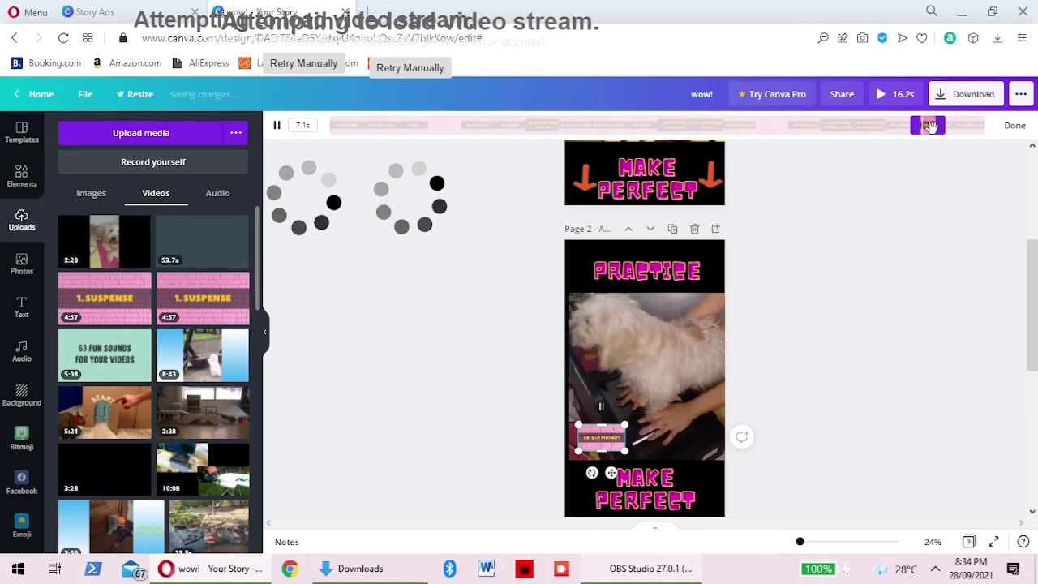
{"action": "left_click_drag", "start_coordinate": [943, 126], "coordinate": [958, 125]}
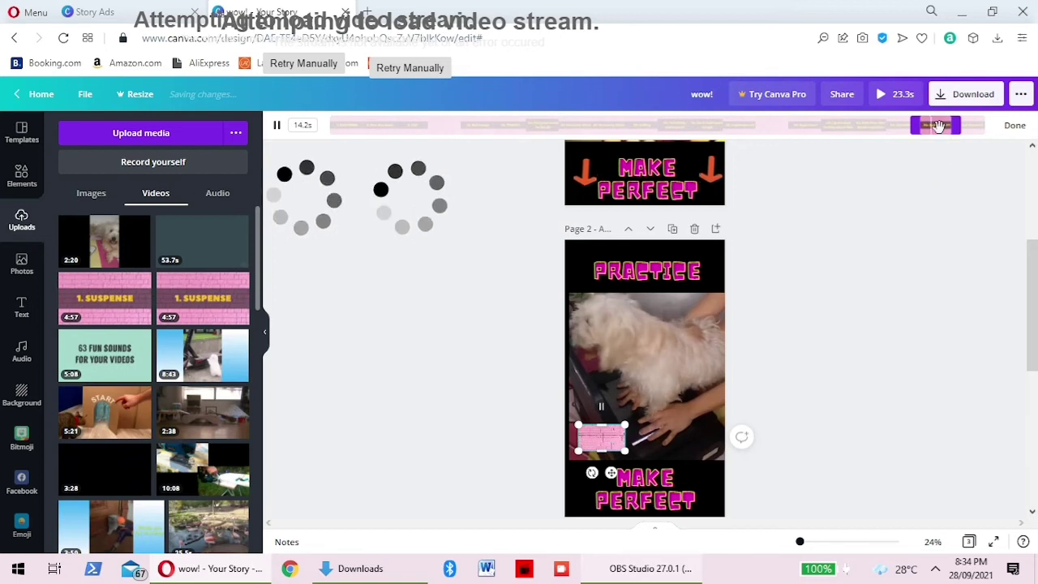
{"action": "left_click_drag", "start_coordinate": [938, 126], "coordinate": [950, 130]}
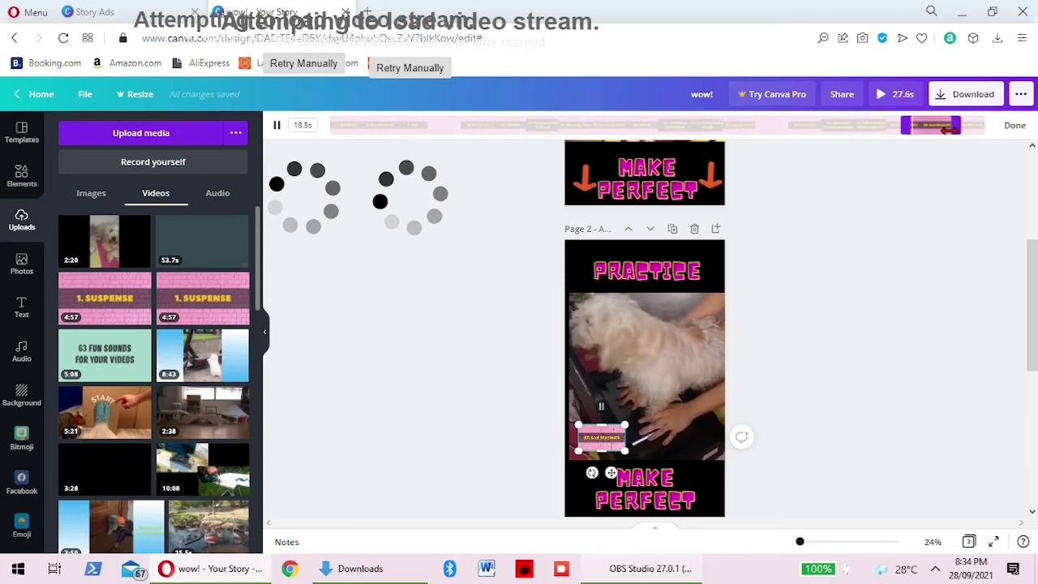
{"action": "left_click_drag", "start_coordinate": [949, 130], "coordinate": [918, 132]}
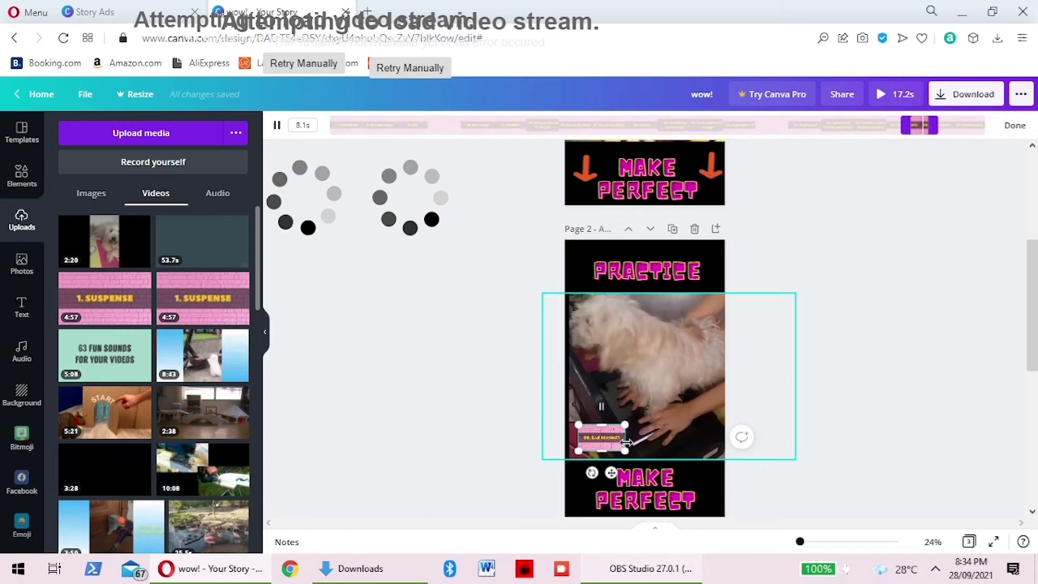
Reselect the small pink clip and trim it to 4.7s, making the story 13.8s
{"action": "left_click", "coordinate": [672, 336]}
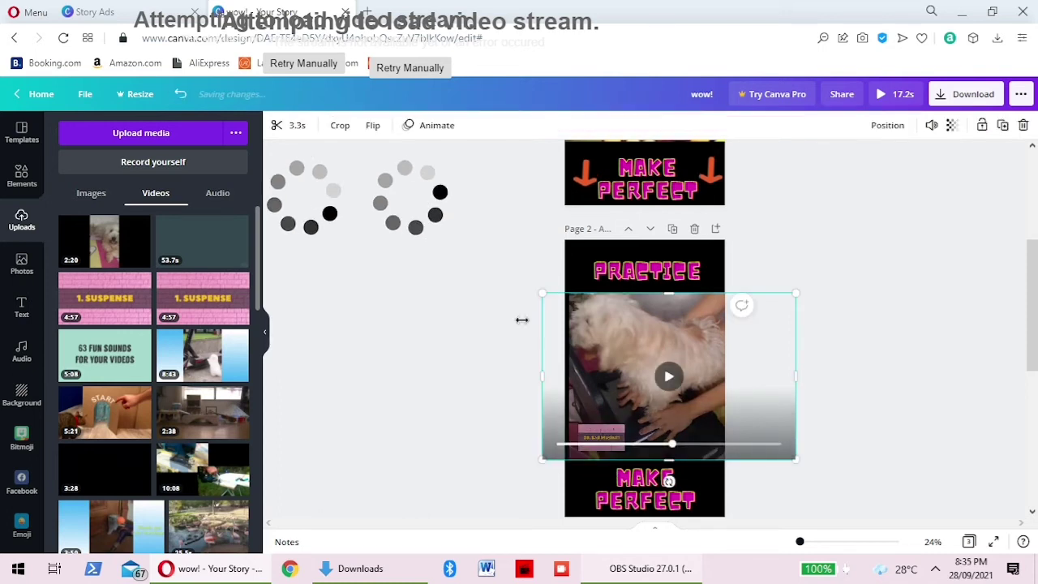
{"action": "key", "text": "Tab"}
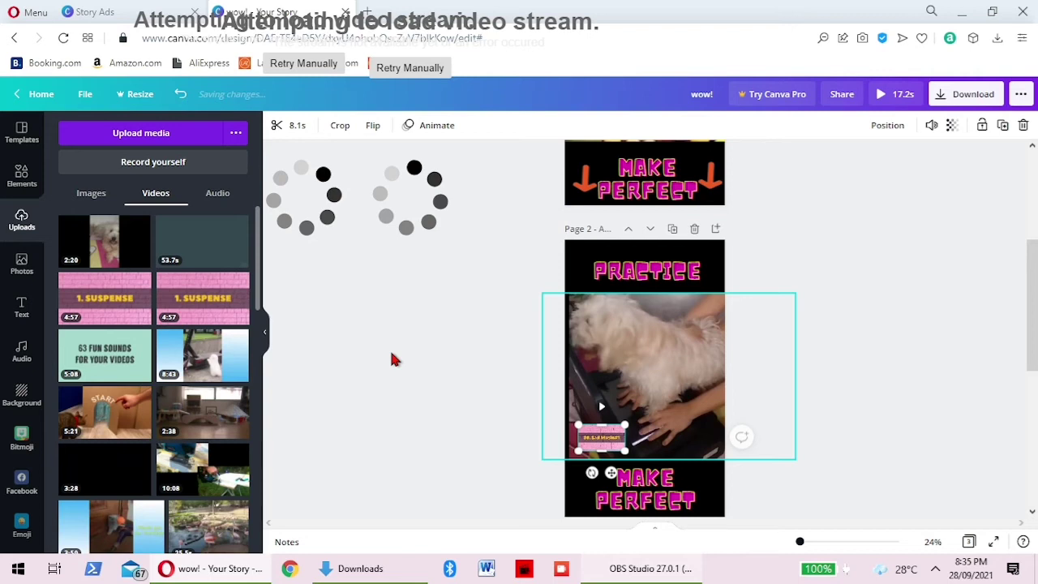
{"action": "left_click", "coordinate": [292, 125]}
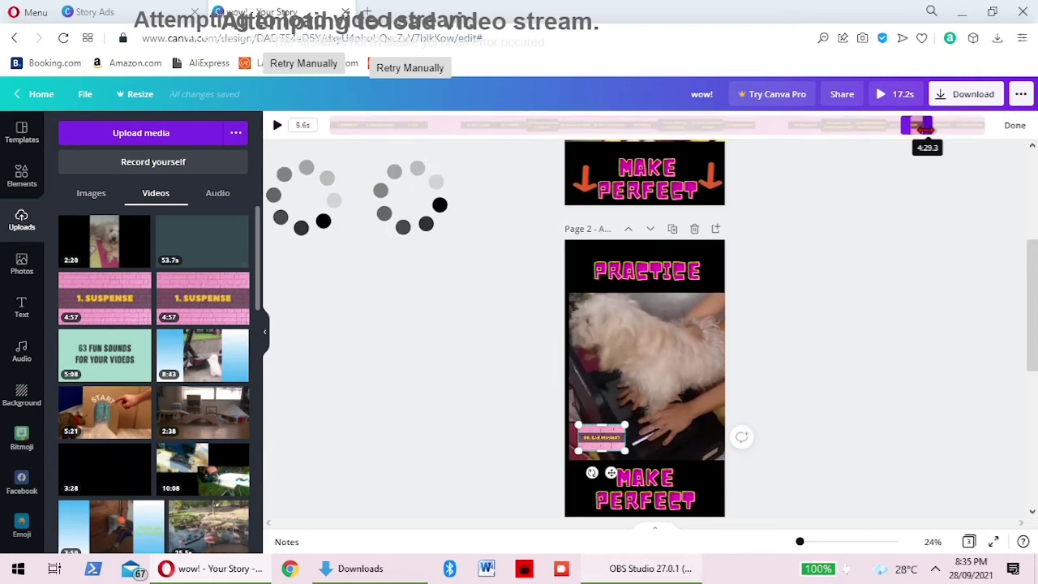
{"action": "left_click_drag", "start_coordinate": [925, 130], "coordinate": [923, 131]}
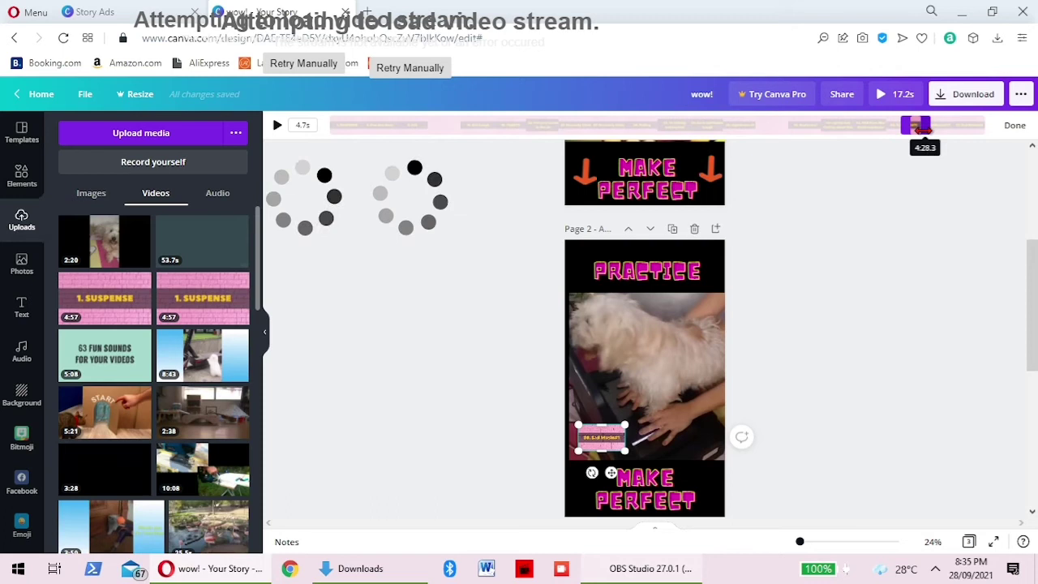
{"action": "left_click", "coordinate": [1015, 125]}
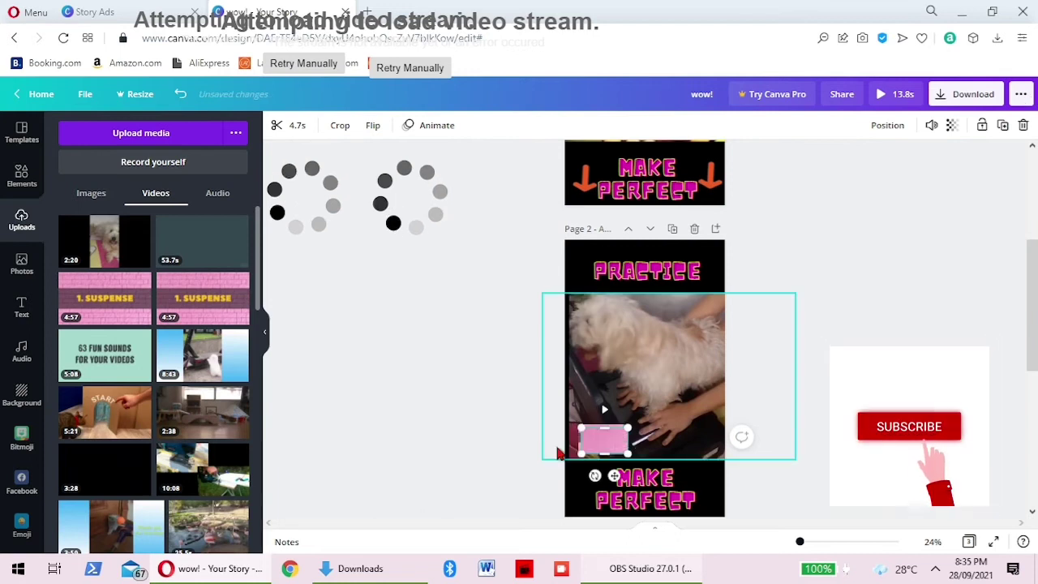
{"action": "left_click_drag", "start_coordinate": [605, 440], "coordinate": [632, 177]}
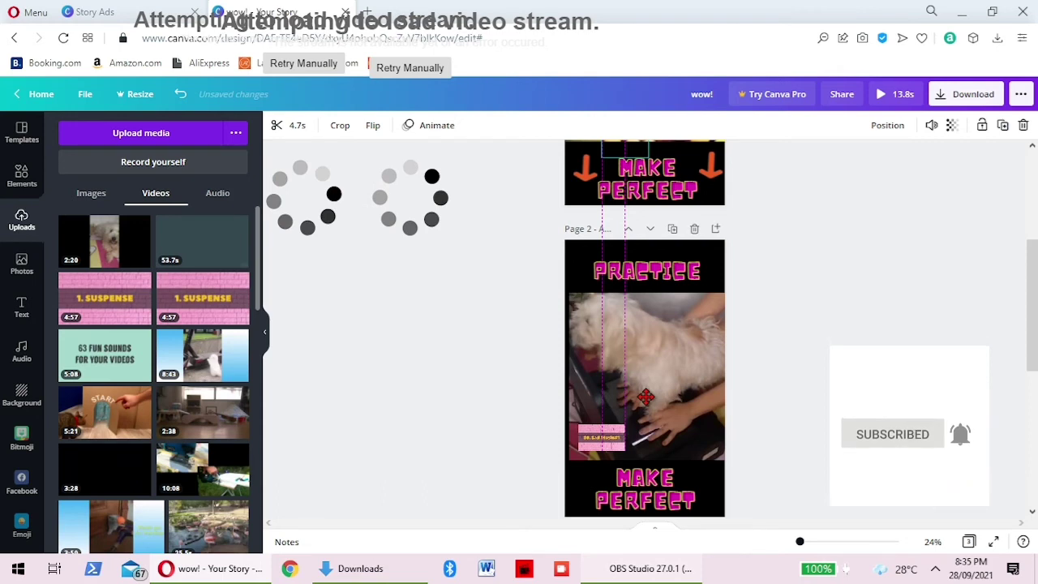
{"action": "left_click_drag", "start_coordinate": [645, 396], "coordinate": [625, 296]}
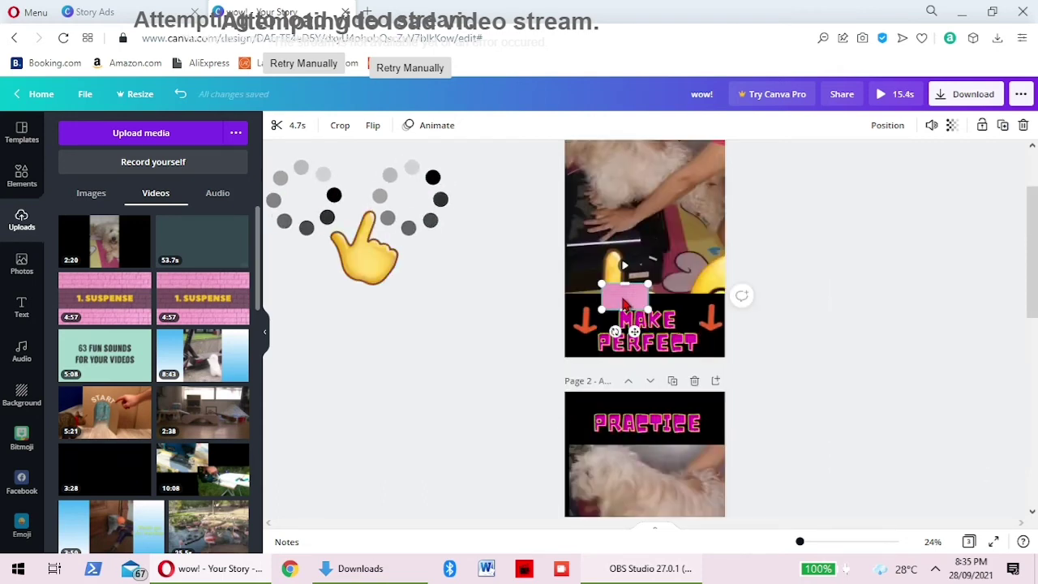
{"action": "left_click", "coordinate": [279, 130]}
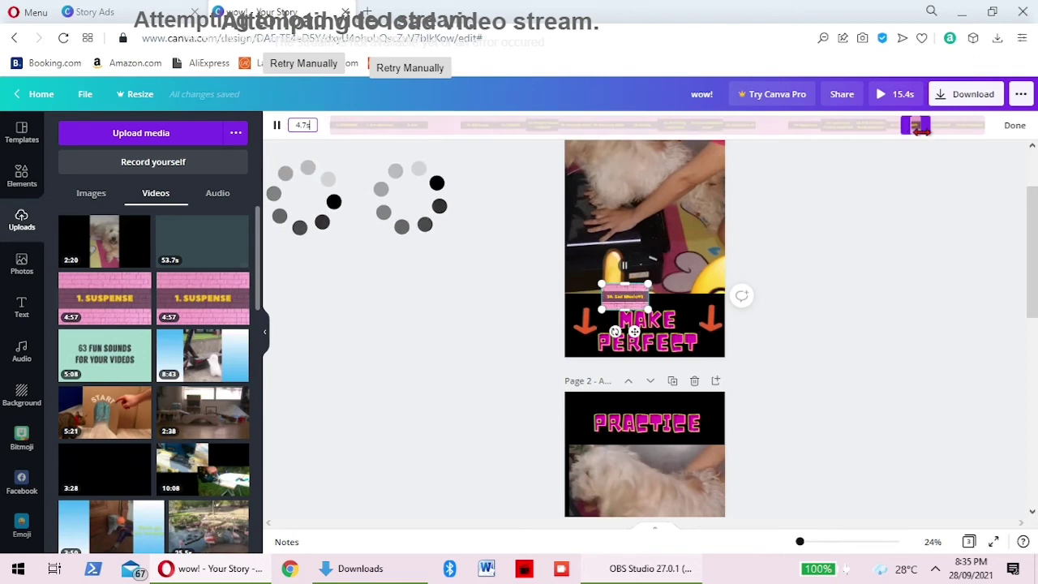
{"action": "left_click_drag", "start_coordinate": [921, 131], "coordinate": [786, 124]}
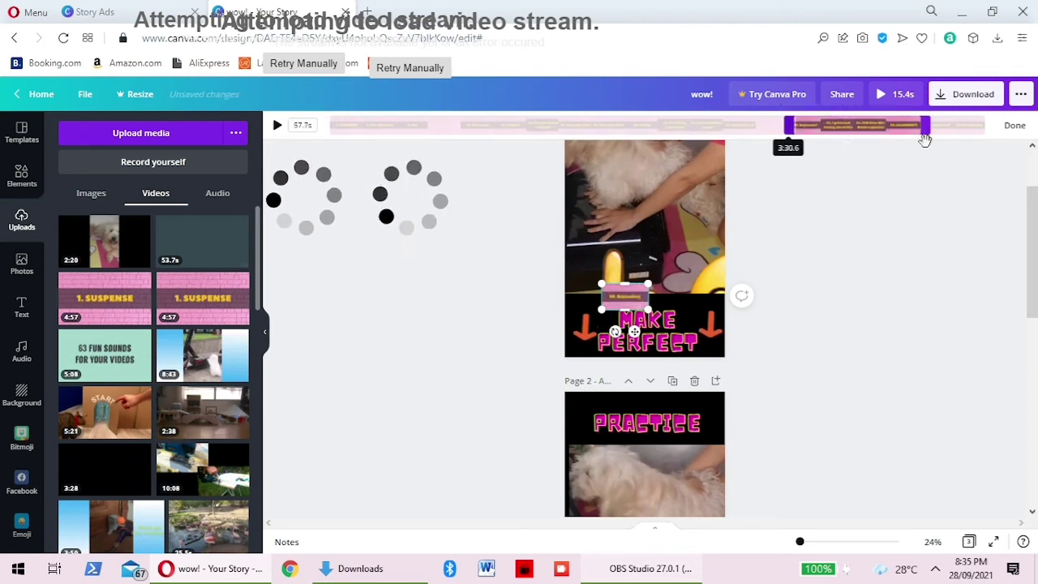
{"action": "left_click_drag", "start_coordinate": [928, 128], "coordinate": [809, 130]}
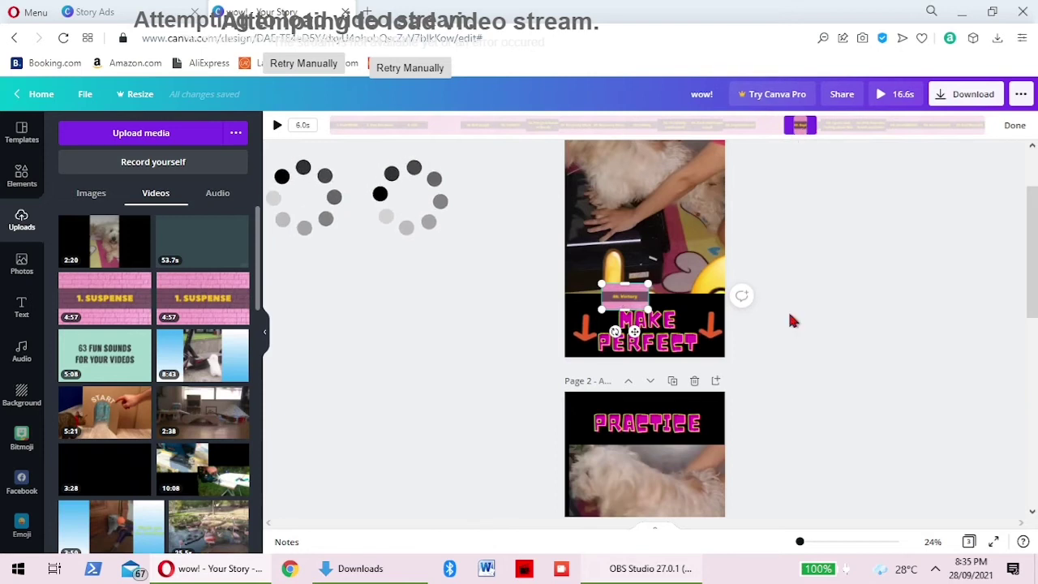
{"action": "left_click", "coordinate": [625, 300]}
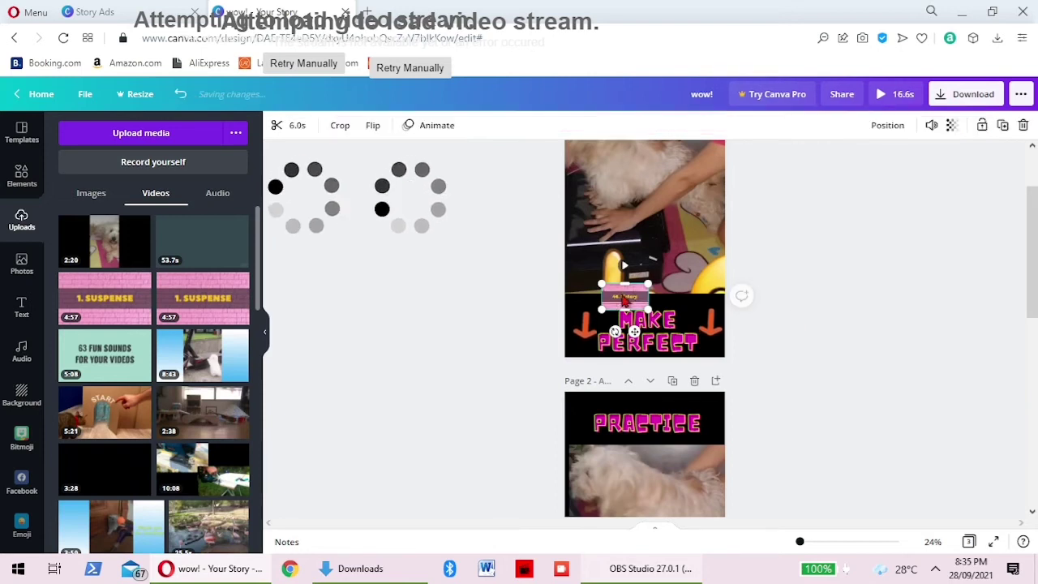
{"action": "left_click", "coordinate": [286, 124]}
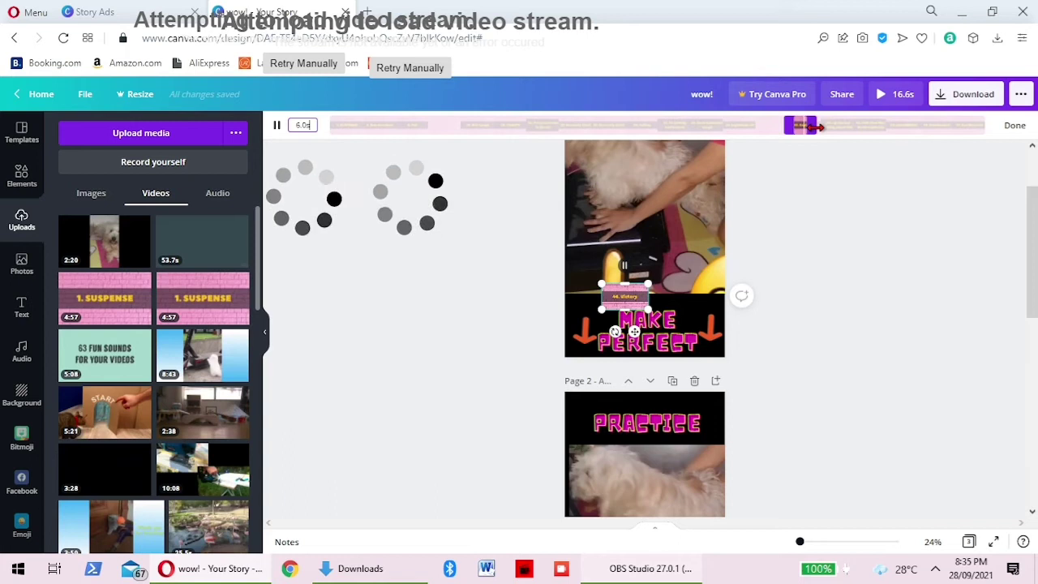
{"action": "left_click_drag", "start_coordinate": [818, 126], "coordinate": [773, 126]}
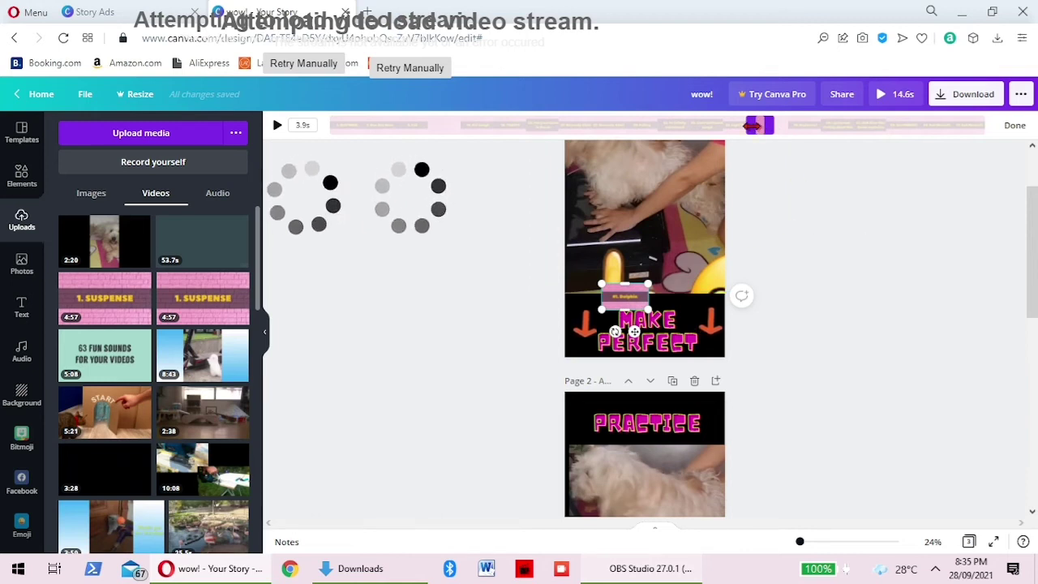
{"action": "mouse_move", "coordinate": [773, 126]}
{"action": "left_mouse_down"}
{"action": "mouse_move", "coordinate": [801, 126]}
{"action": "mouse_move", "coordinate": [758, 126]}
{"action": "left_mouse_up"}
{"action": "left_click", "coordinate": [820, 338]}
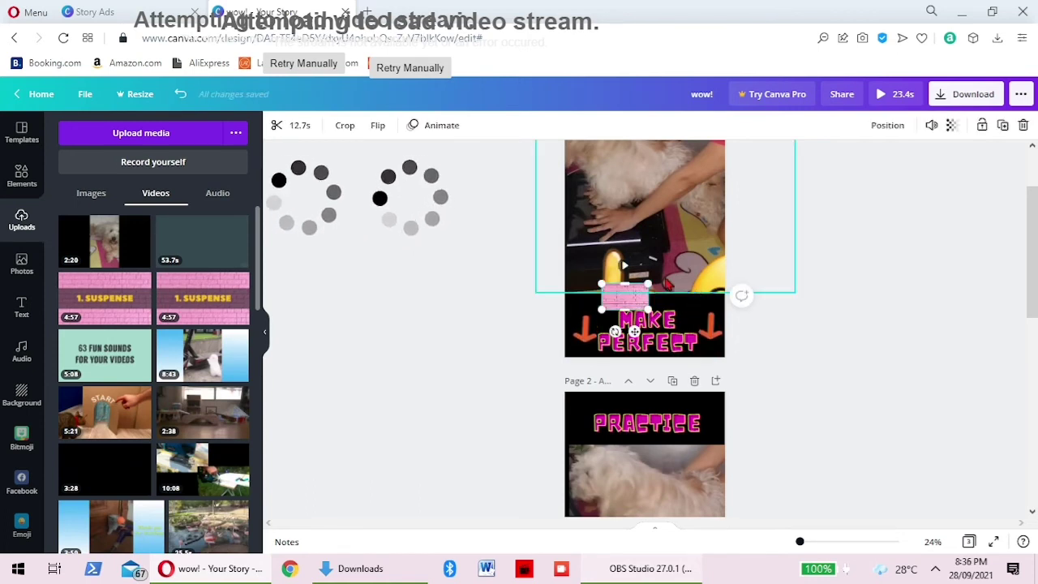
{"action": "left_click", "coordinate": [279, 130]}
{"action": "left_click", "coordinate": [276, 126]}
{"action": "left_click", "coordinate": [795, 341]}
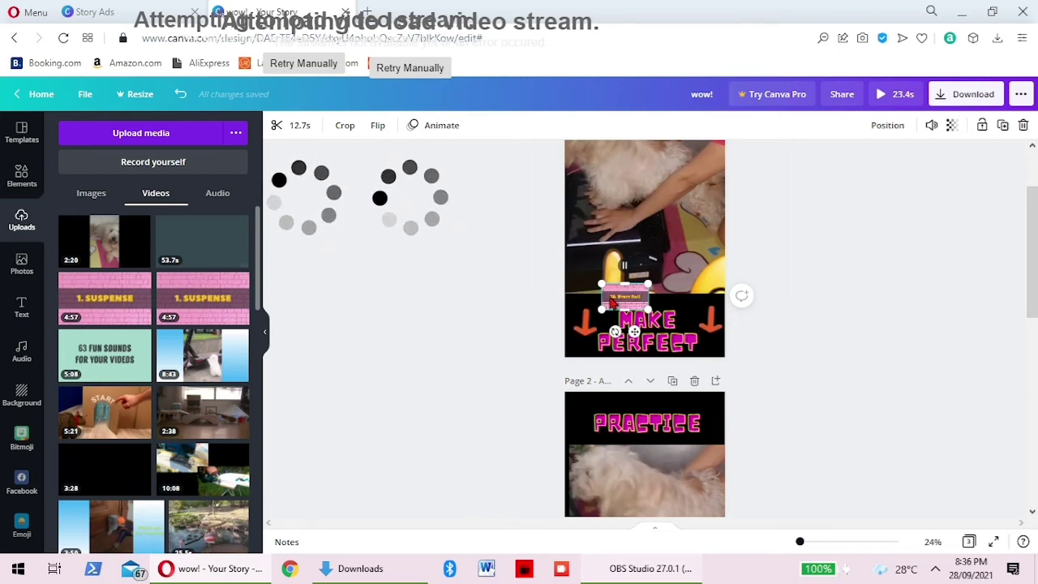
{"action": "left_click", "coordinate": [277, 129]}
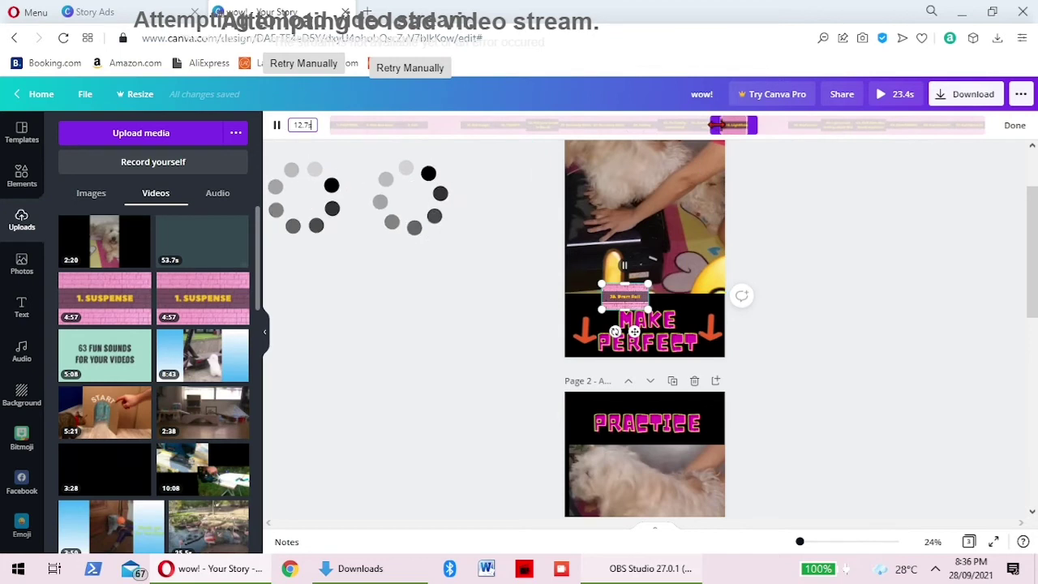
{"action": "left_click_drag", "start_coordinate": [712, 125], "coordinate": [596, 125]}
{"action": "left_click_drag", "start_coordinate": [754, 126], "coordinate": [625, 125]}
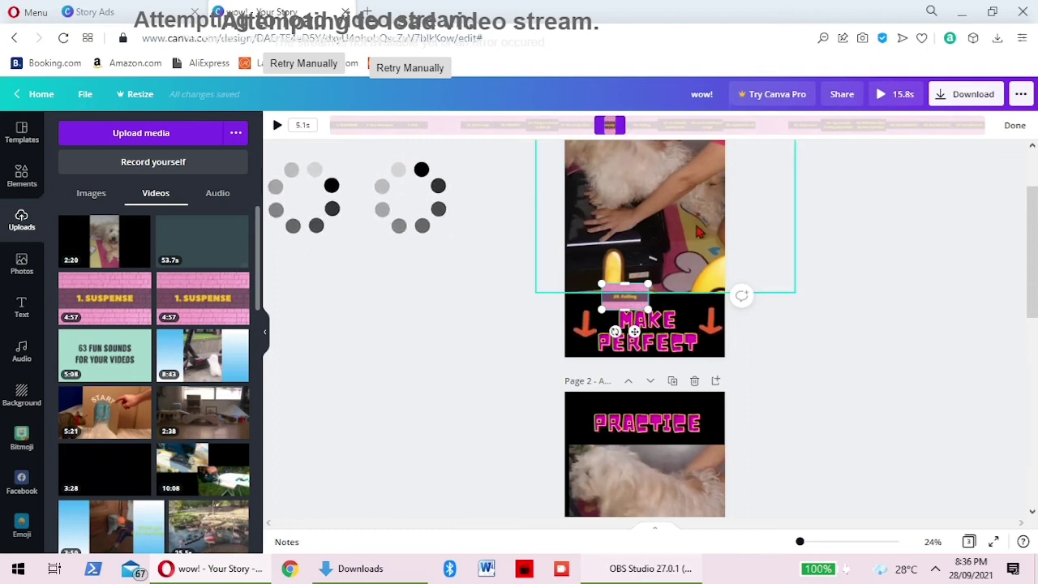
{"action": "left_click", "coordinate": [849, 345]}
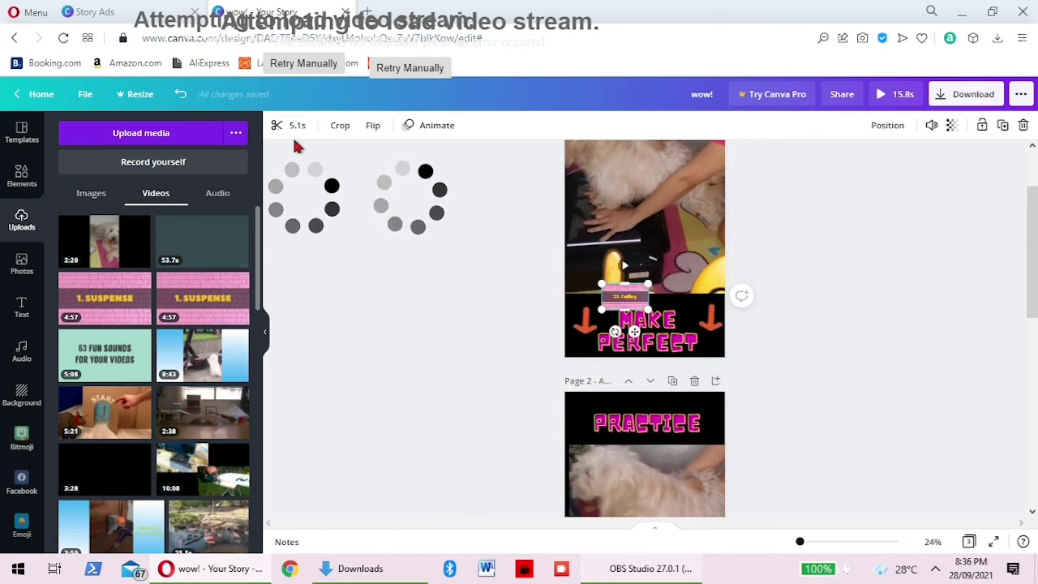
{"action": "left_click", "coordinate": [278, 128]}
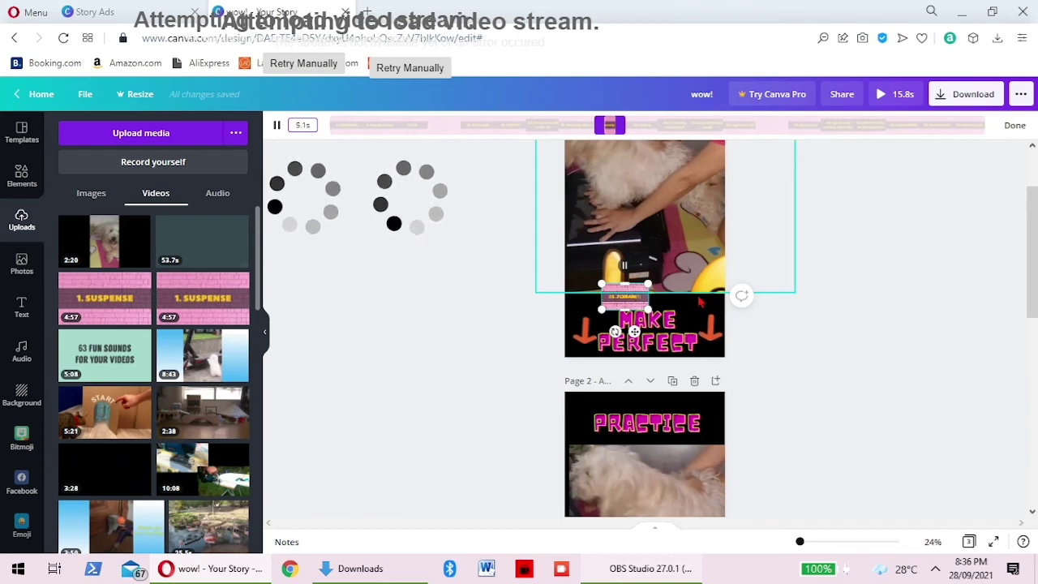
{"action": "left_click", "coordinate": [677, 290]}
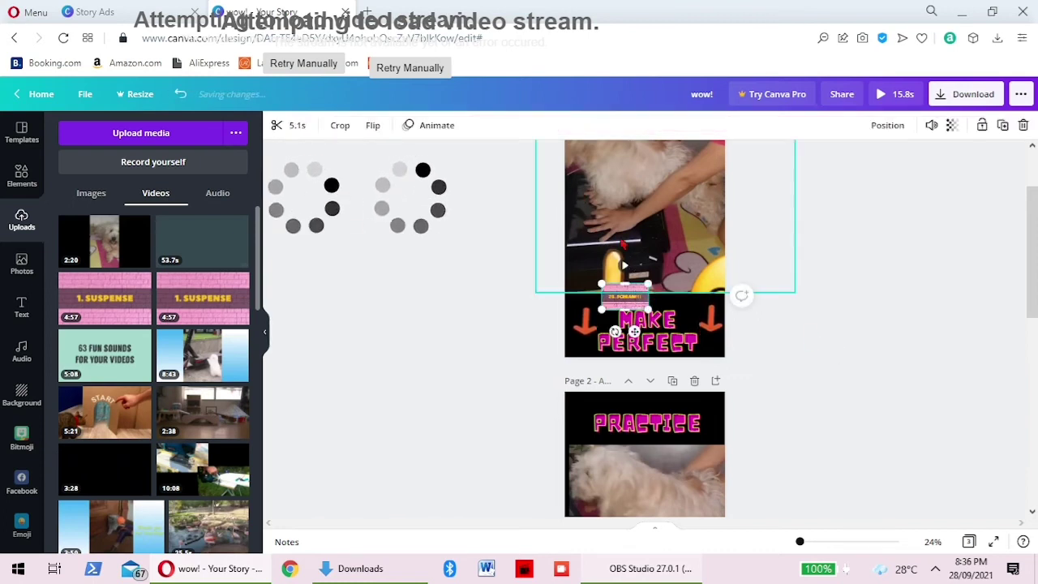
{"action": "left_click", "coordinate": [626, 267]}
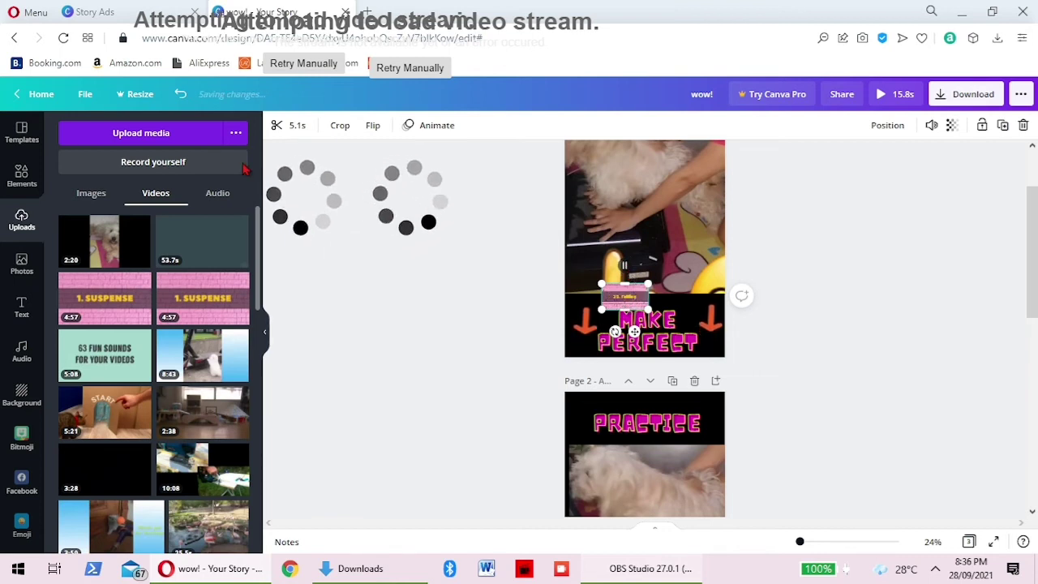
{"action": "left_click", "coordinate": [280, 130]}
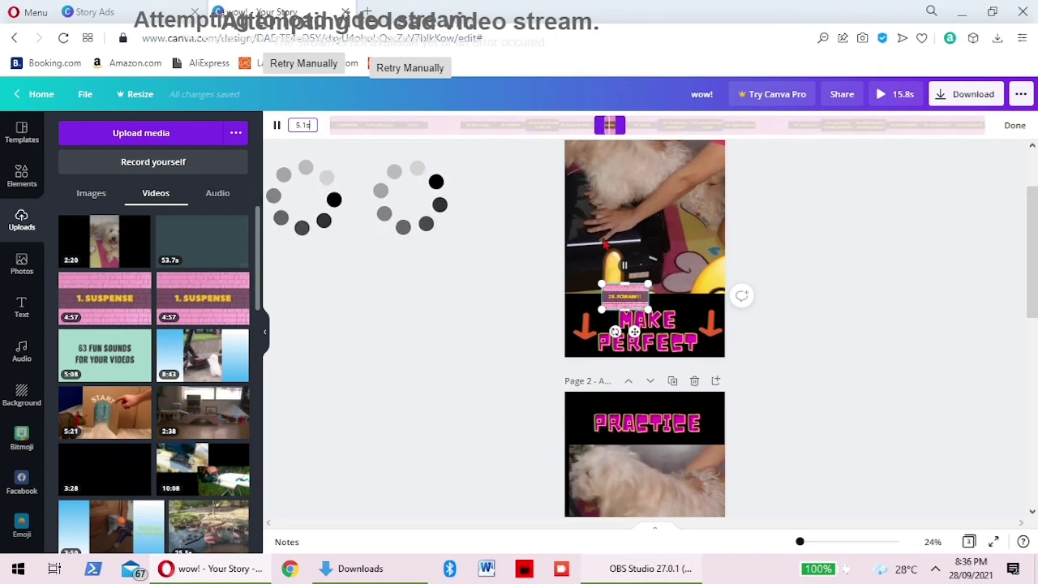
{"action": "left_click", "coordinate": [617, 128]}
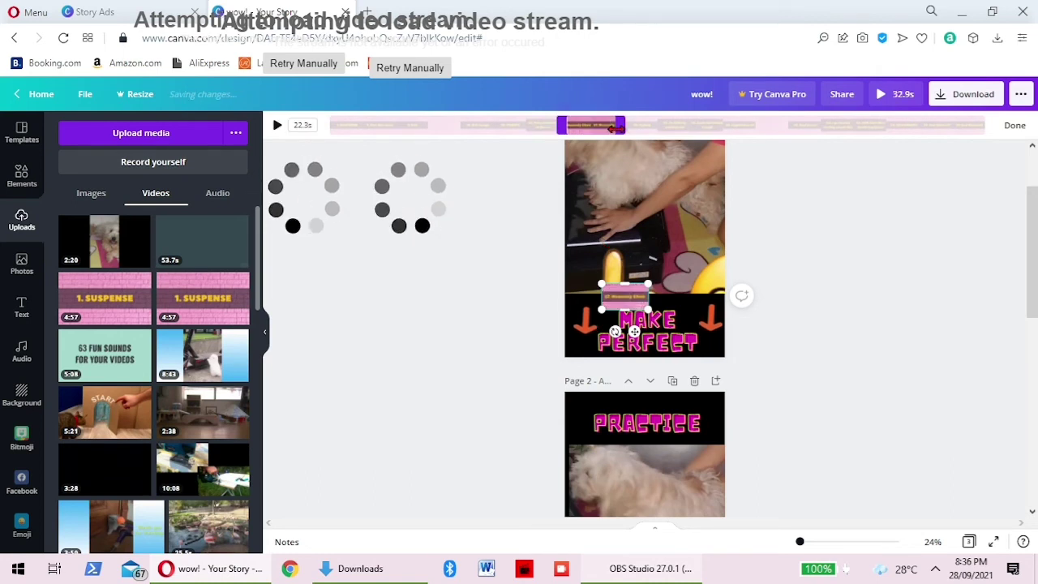
{"action": "left_click_drag", "start_coordinate": [616, 128], "coordinate": [589, 128]}
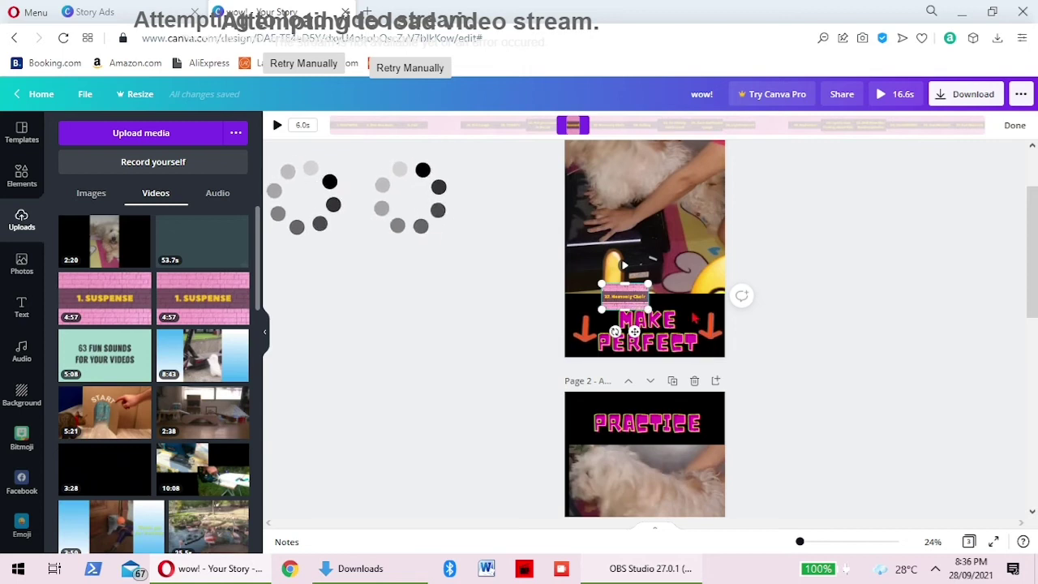
{"action": "left_click", "coordinate": [633, 302]}
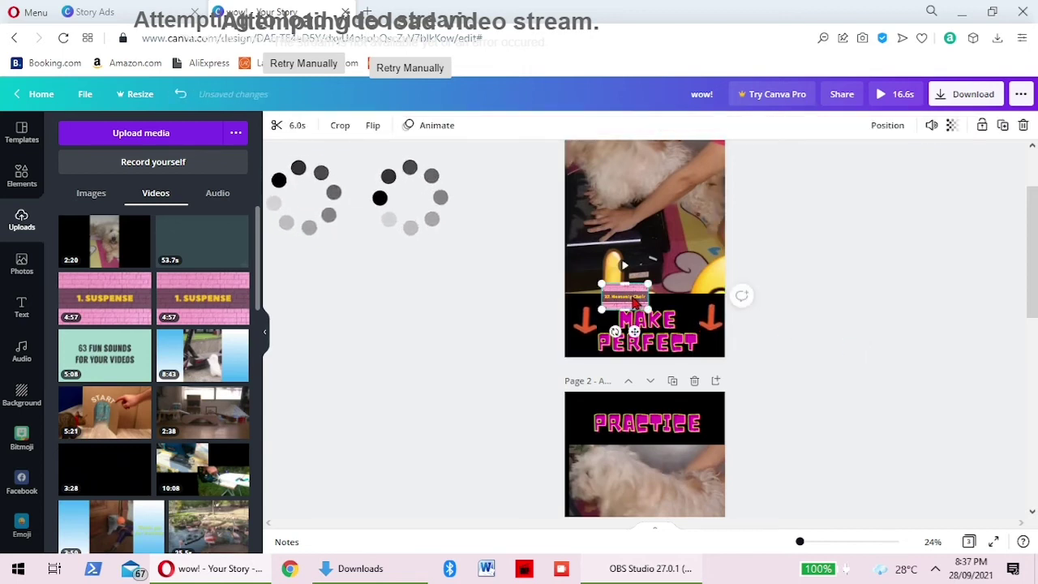
{"action": "key", "text": "Delete"}
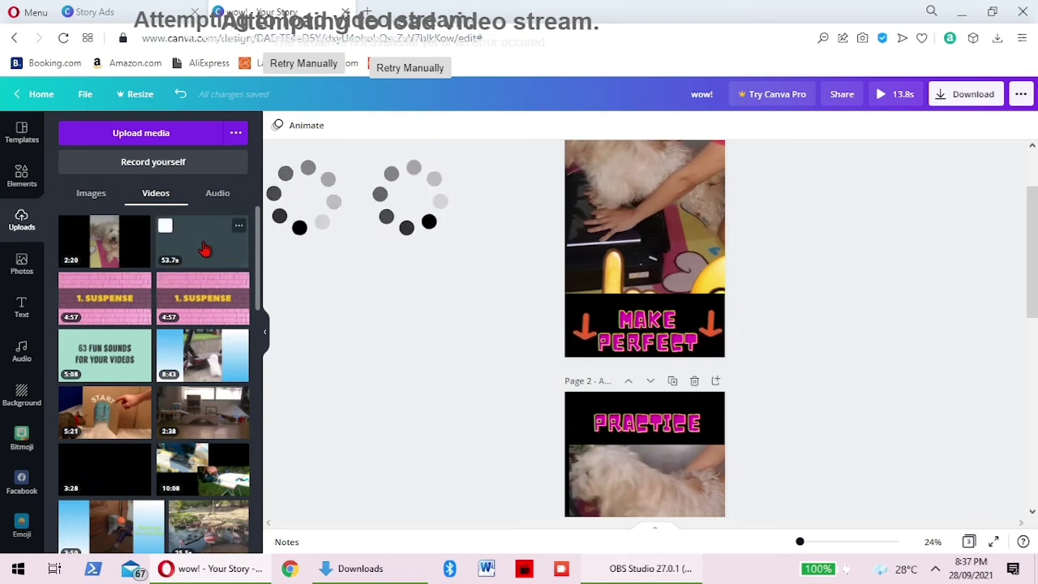
Add the 53.7s upload onto page 1, trim it to 2.0s and shrink it small
{"action": "left_click_drag", "start_coordinate": [203, 248], "coordinate": [628, 231]}
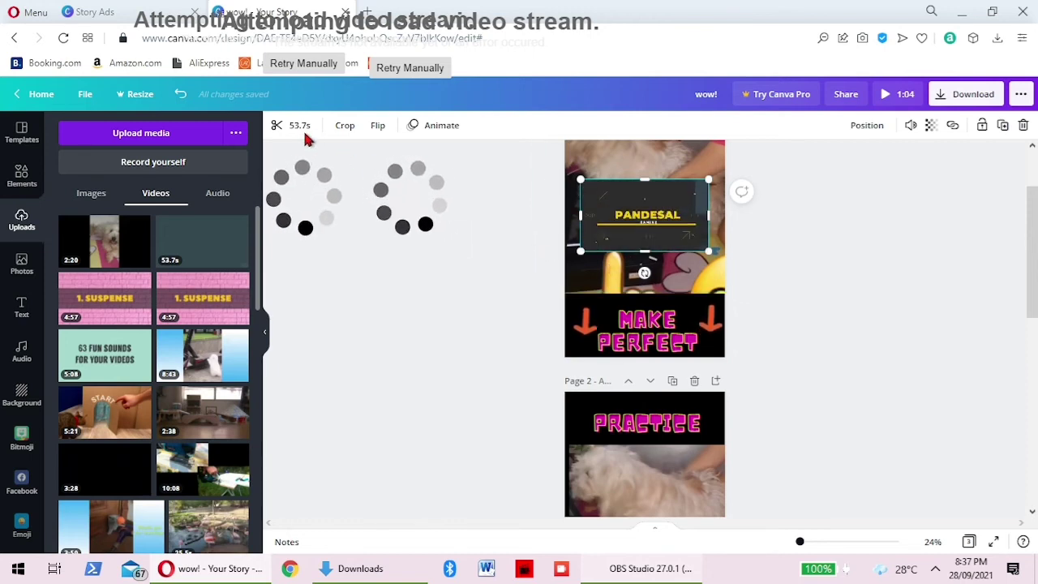
{"action": "left_click", "coordinate": [277, 127]}
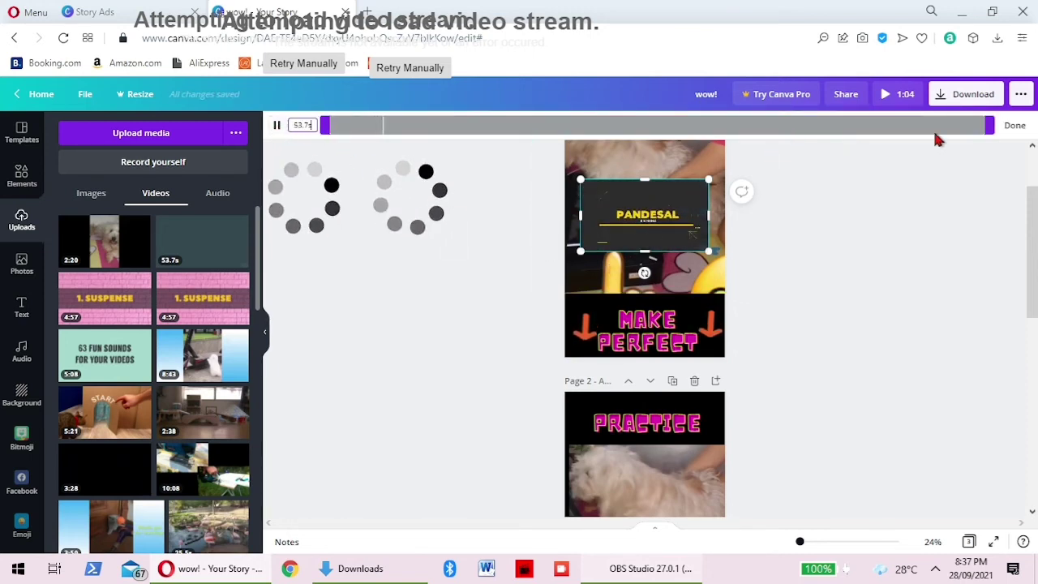
{"action": "left_click_drag", "start_coordinate": [994, 124], "coordinate": [376, 125]}
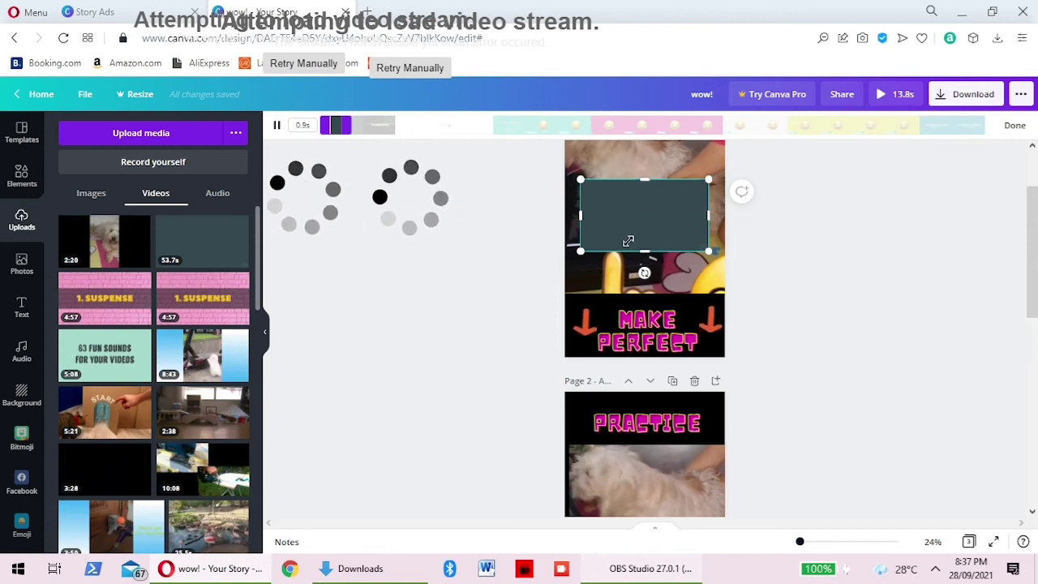
{"action": "left_click_drag", "start_coordinate": [709, 179], "coordinate": [620, 229]}
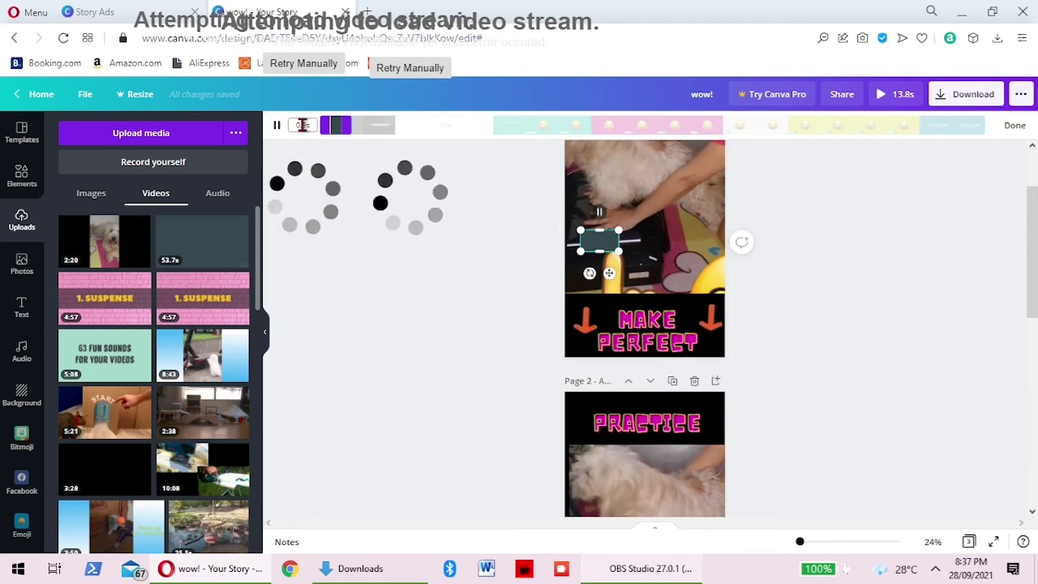
{"action": "left_click_drag", "start_coordinate": [351, 120], "coordinate": [363, 120]}
{"action": "left_click", "coordinate": [649, 207]}
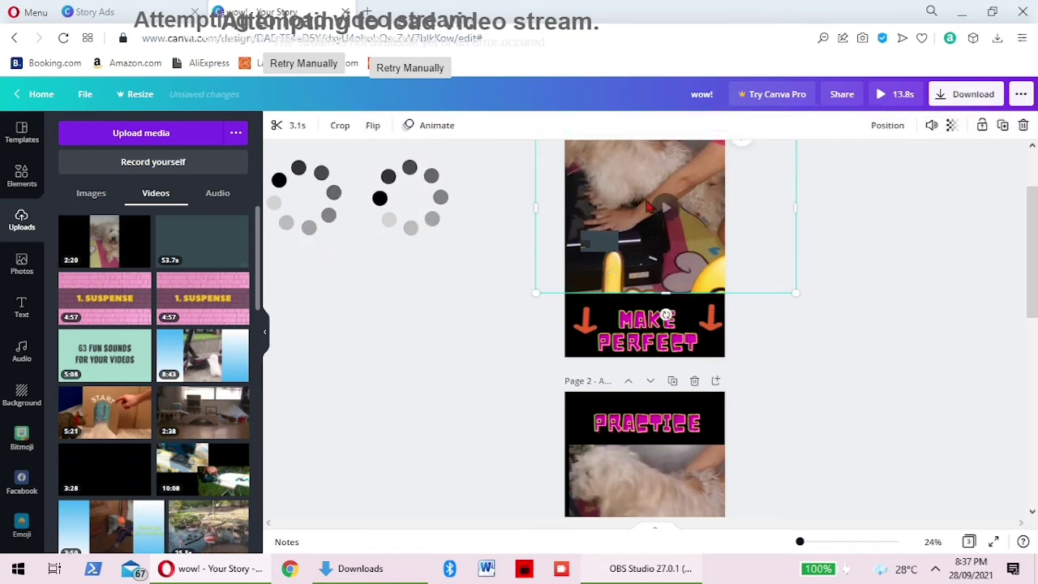
Set the small page 1 clip's transparency to 15
{"action": "left_click", "coordinate": [590, 241]}
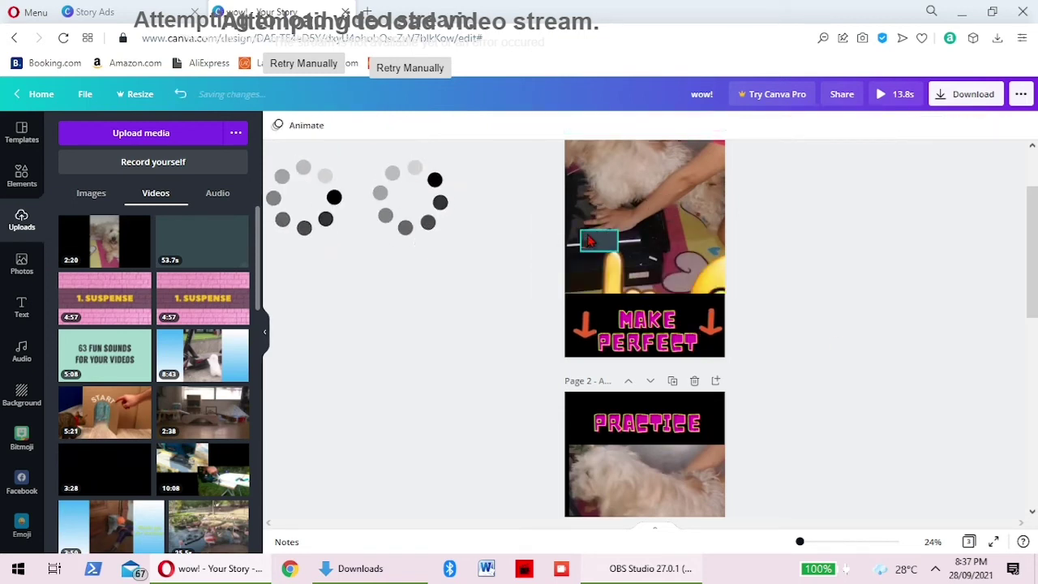
{"action": "left_click", "coordinate": [952, 127]}
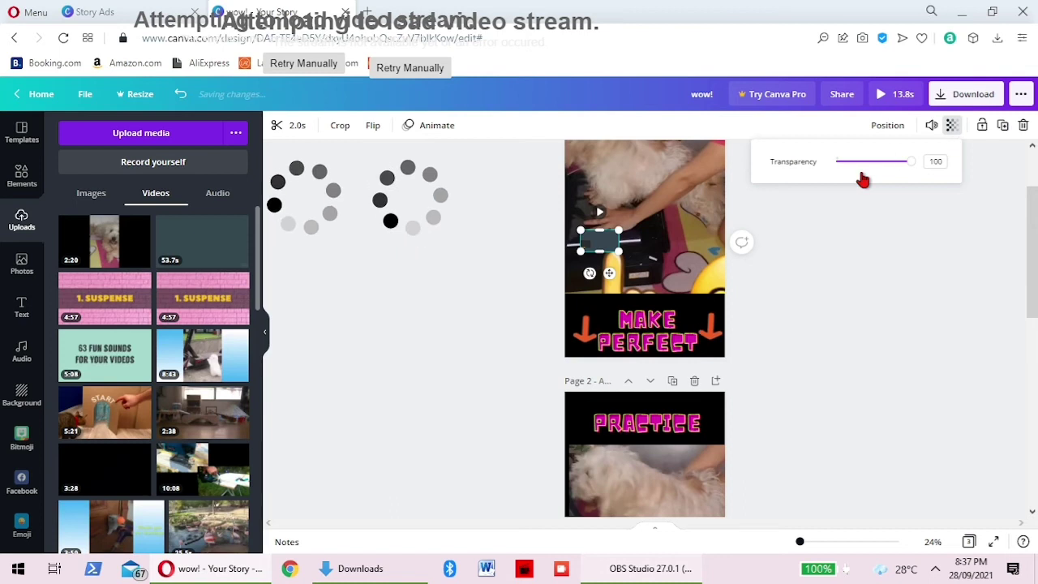
{"action": "left_click_drag", "start_coordinate": [911, 163], "coordinate": [845, 166]}
{"action": "left_click", "coordinate": [816, 410]}
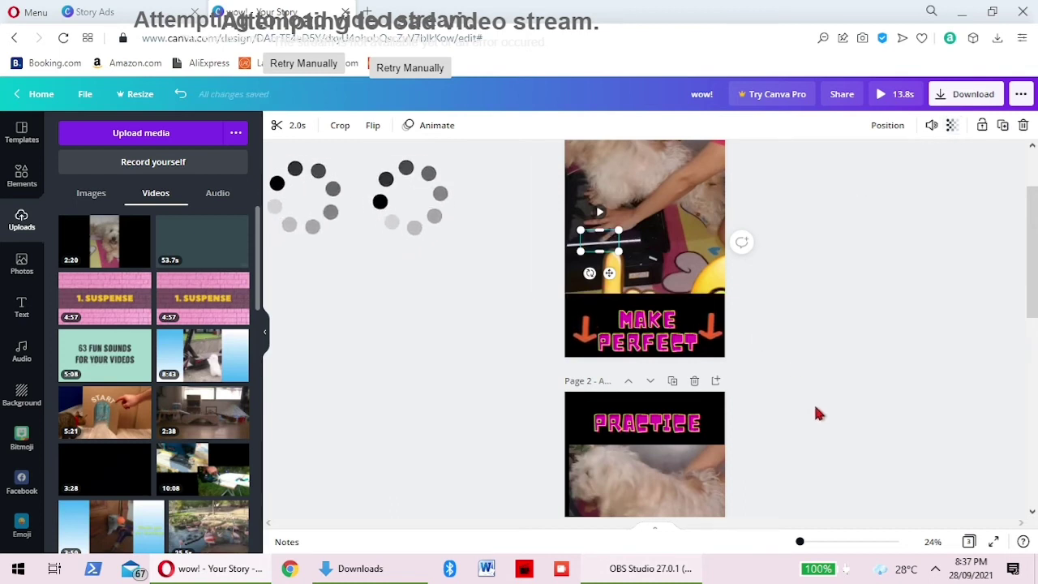
Make page 2's small pink clip fully transparent
{"action": "scroll", "coordinate": [813, 405], "scroll_direction": "down", "scroll_amount": 3}
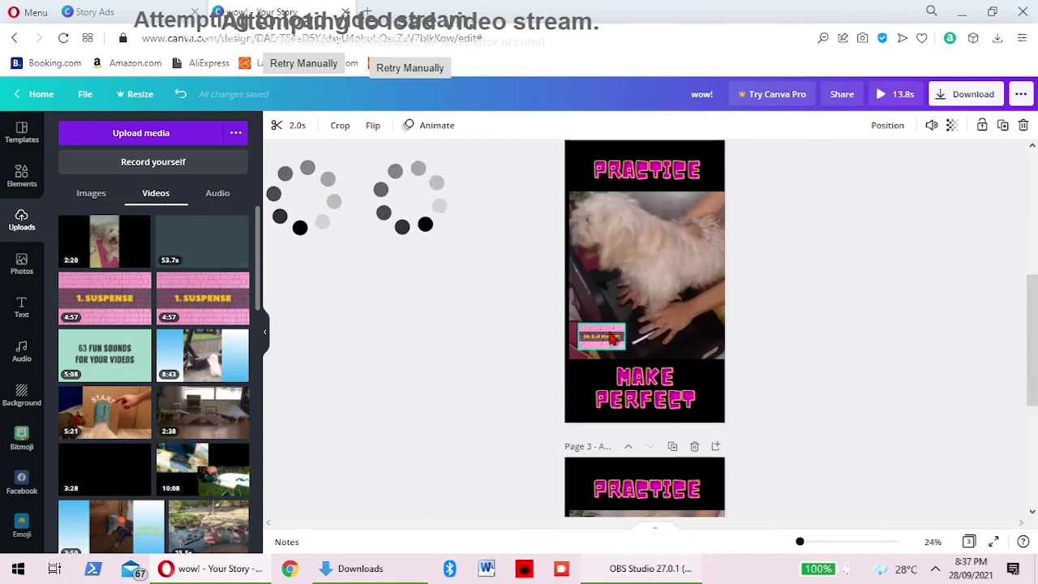
{"action": "left_click", "coordinate": [612, 341]}
{"action": "left_click", "coordinate": [952, 126]}
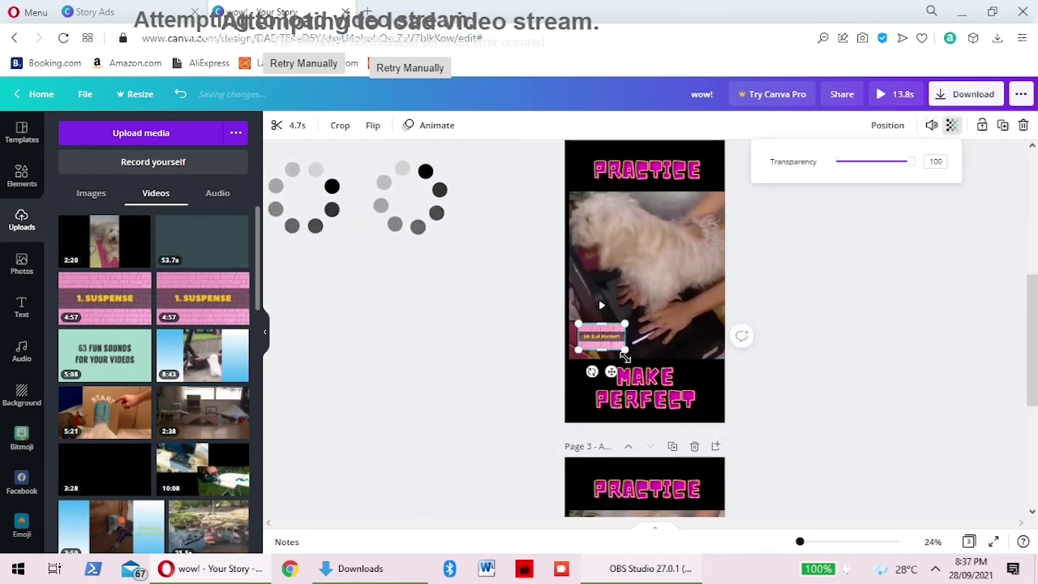
{"action": "left_click_drag", "start_coordinate": [908, 163], "coordinate": [836, 161]}
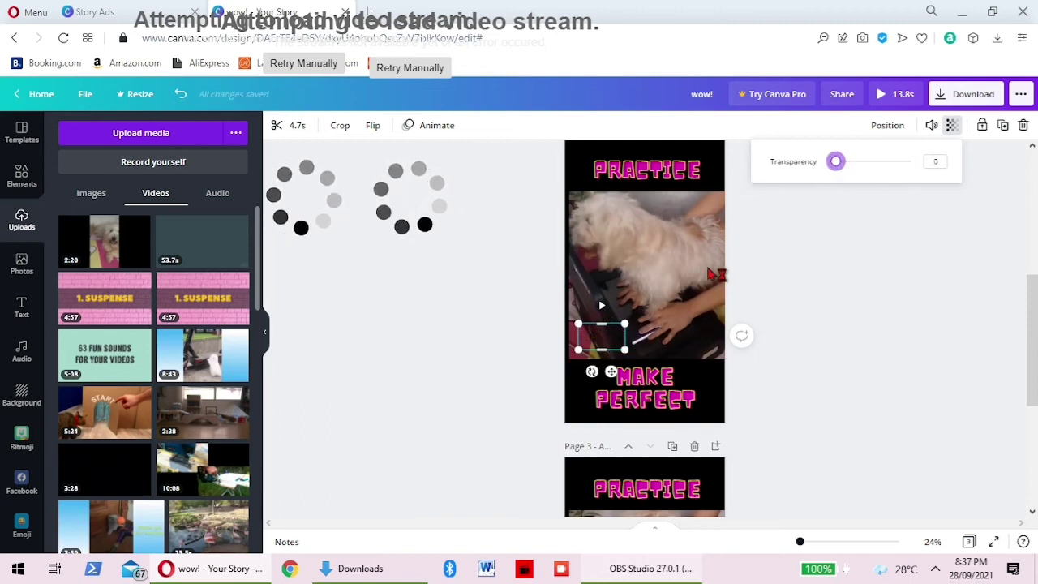
{"action": "key", "text": "Escape"}
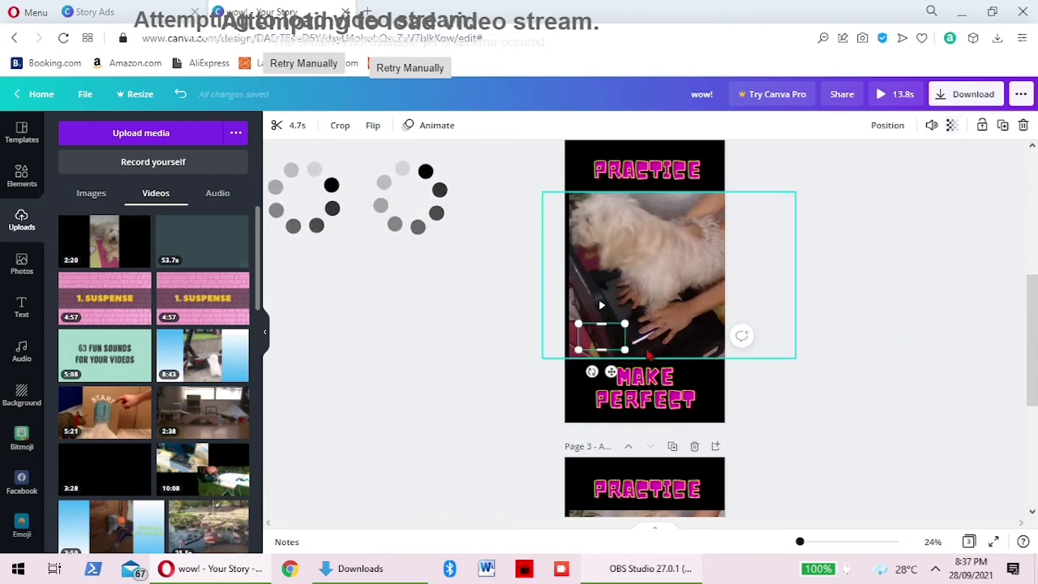
Select page 3's small overlay clip above MAKE PERFECT
{"action": "scroll", "coordinate": [617, 336], "scroll_direction": "up", "scroll_amount": 2}
{"action": "scroll", "coordinate": [617, 336], "scroll_direction": "up", "scroll_amount": 2}
{"action": "scroll", "coordinate": [617, 336], "scroll_direction": "down", "scroll_amount": 5}
{"action": "left_click", "coordinate": [596, 411]}
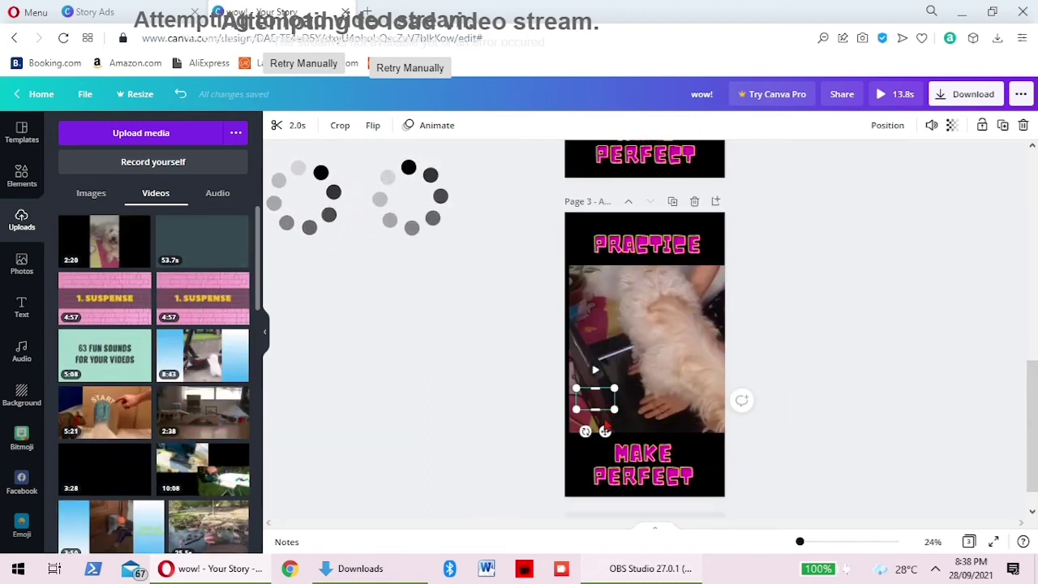
{"action": "scroll", "coordinate": [612, 367], "scroll_direction": "down", "scroll_amount": 1}
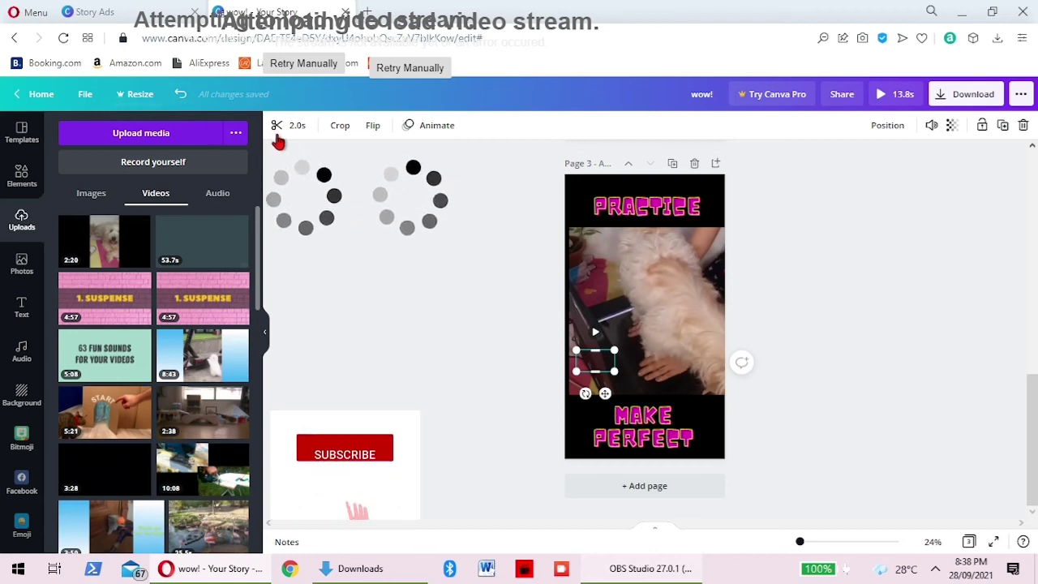
Trim page 3's small overlay clip to a later section of its footage
{"action": "left_click", "coordinate": [276, 129]}
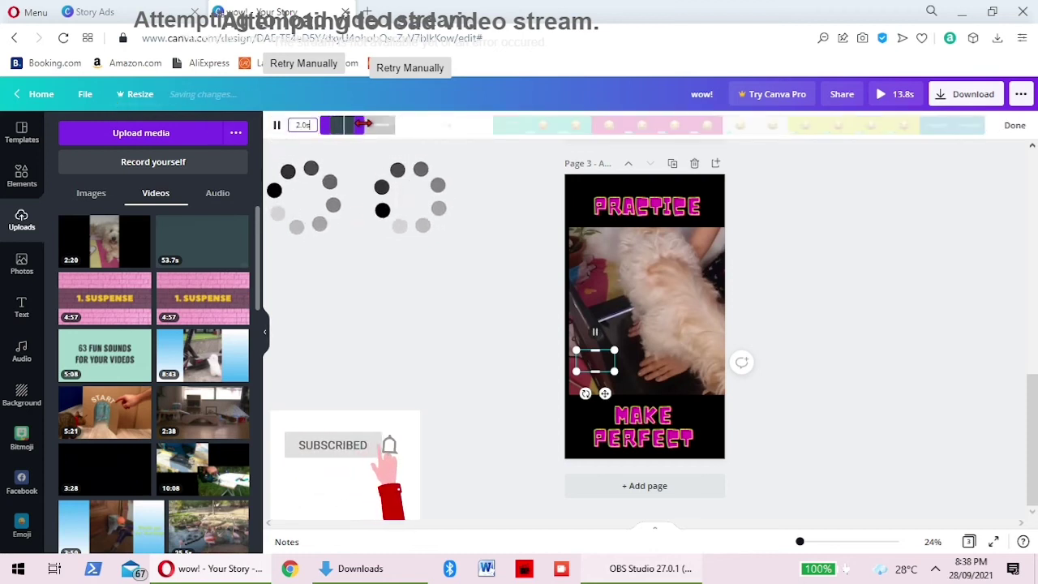
{"action": "left_click_drag", "start_coordinate": [716, 146], "coordinate": [750, 140]}
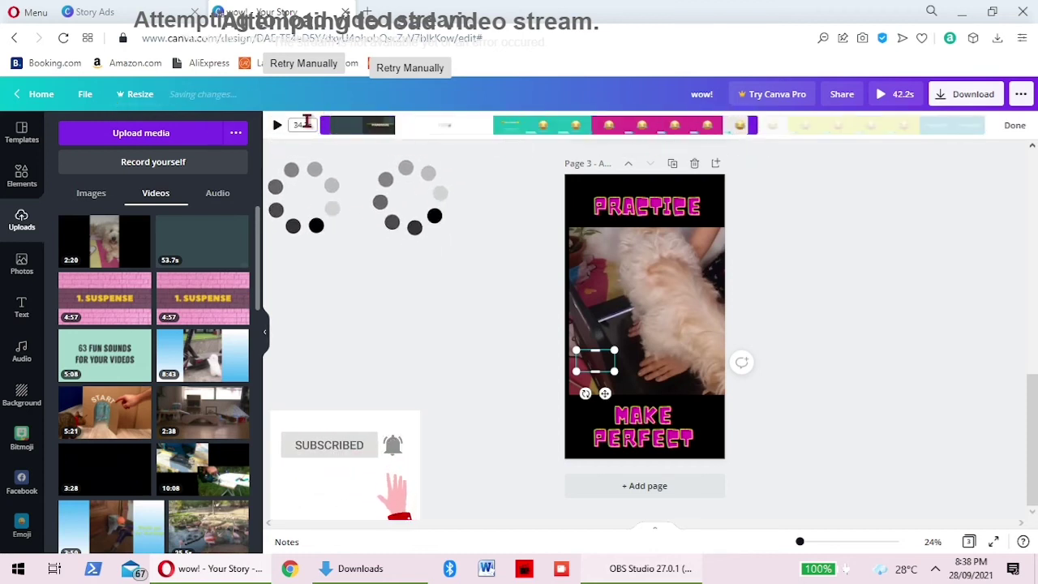
{"action": "left_click_drag", "start_coordinate": [339, 124], "coordinate": [687, 134]}
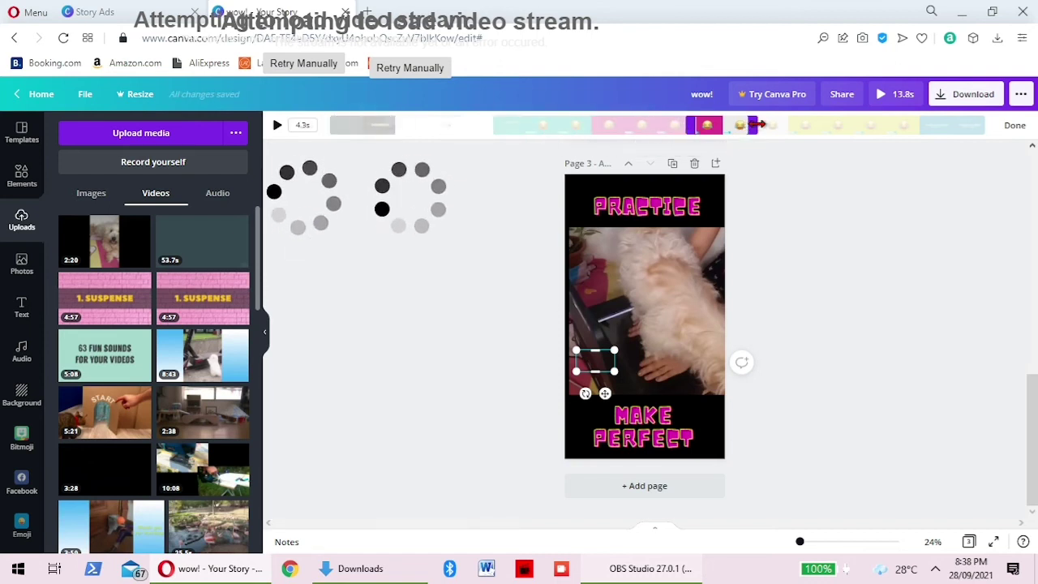
{"action": "left_click_drag", "start_coordinate": [755, 125], "coordinate": [861, 126]}
{"action": "left_click_drag", "start_coordinate": [691, 126], "coordinate": [808, 130]}
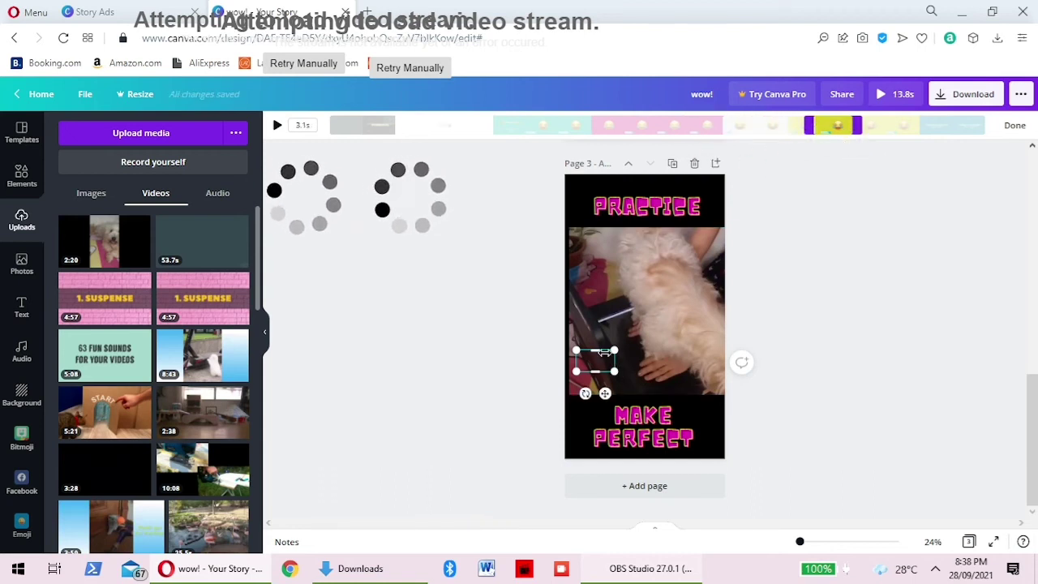
{"action": "left_click", "coordinate": [869, 353]}
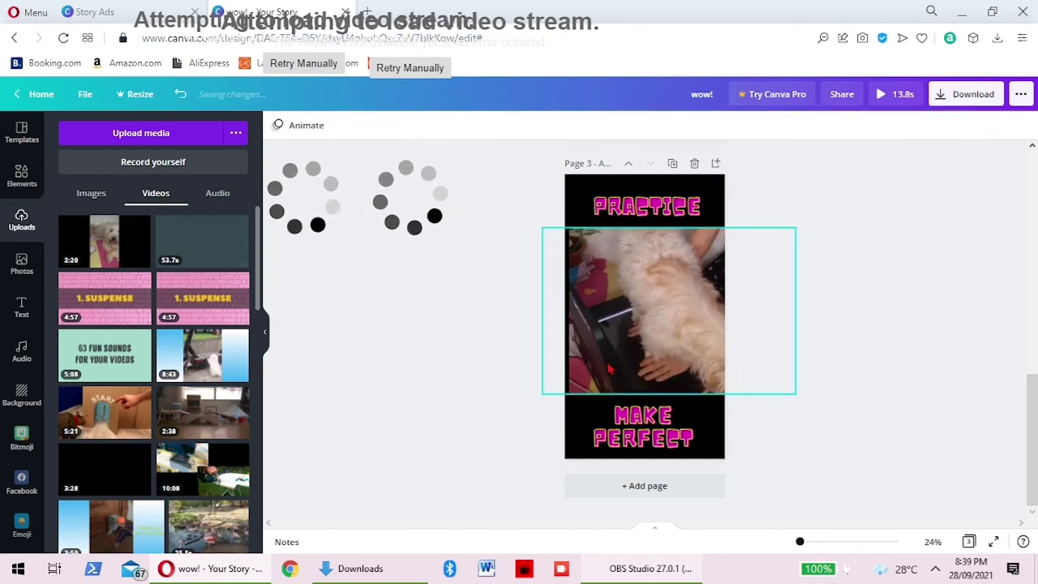
Reselect the overlay clip and extend its trimmed section to 3.8s
{"action": "left_click", "coordinate": [595, 367]}
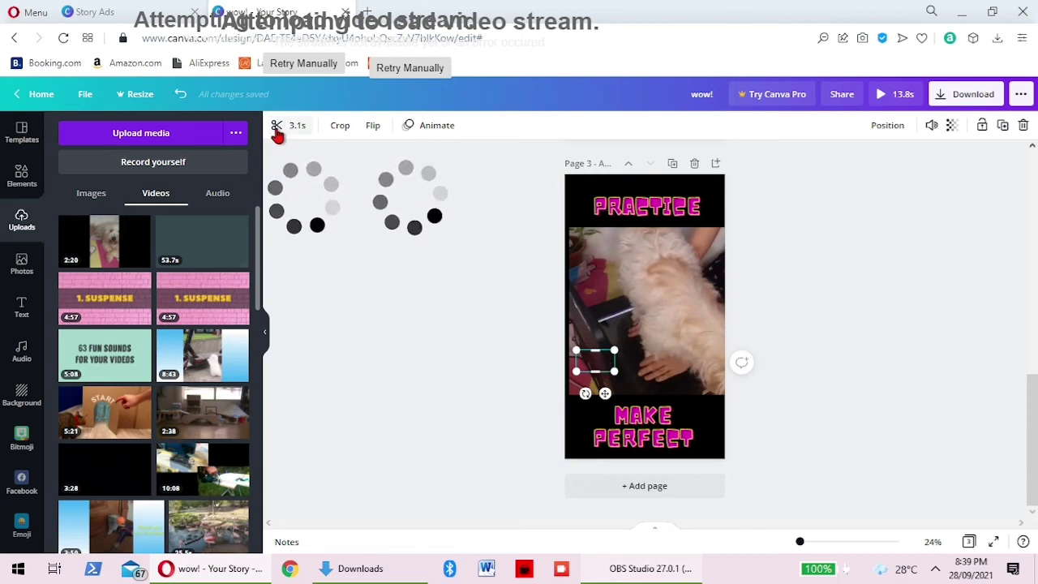
{"action": "left_click", "coordinate": [277, 132]}
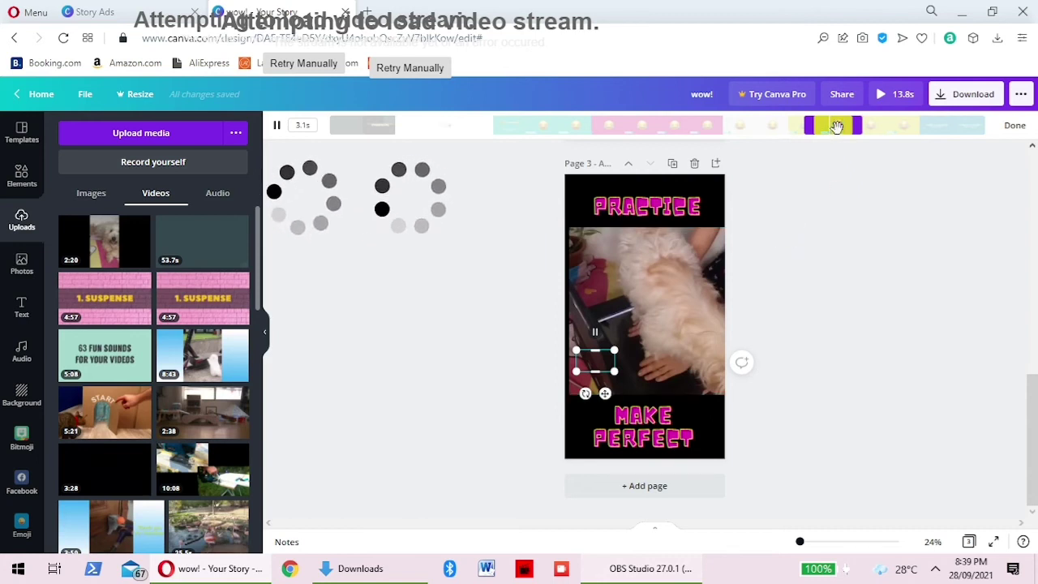
{"action": "left_click_drag", "start_coordinate": [863, 125], "coordinate": [865, 125]}
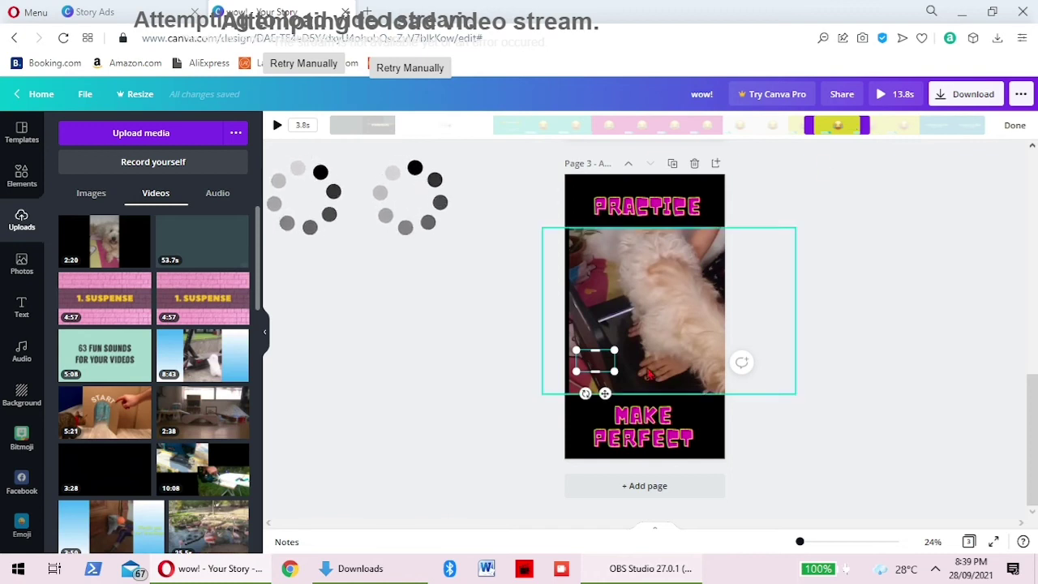
{"action": "left_click", "coordinate": [790, 396]}
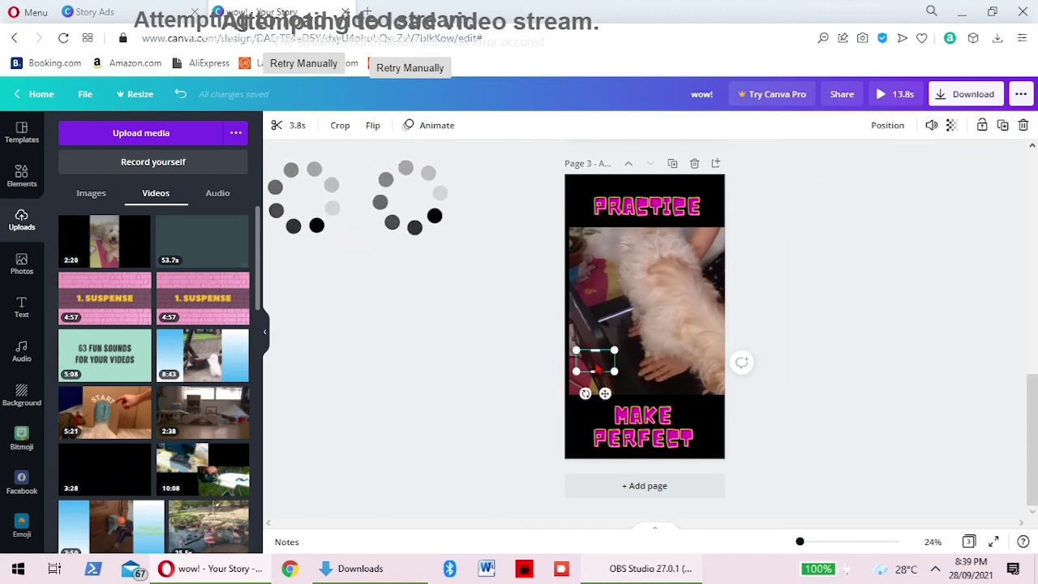
{"action": "scroll", "coordinate": [623, 468], "scroll_direction": "up", "scroll_amount": 8}
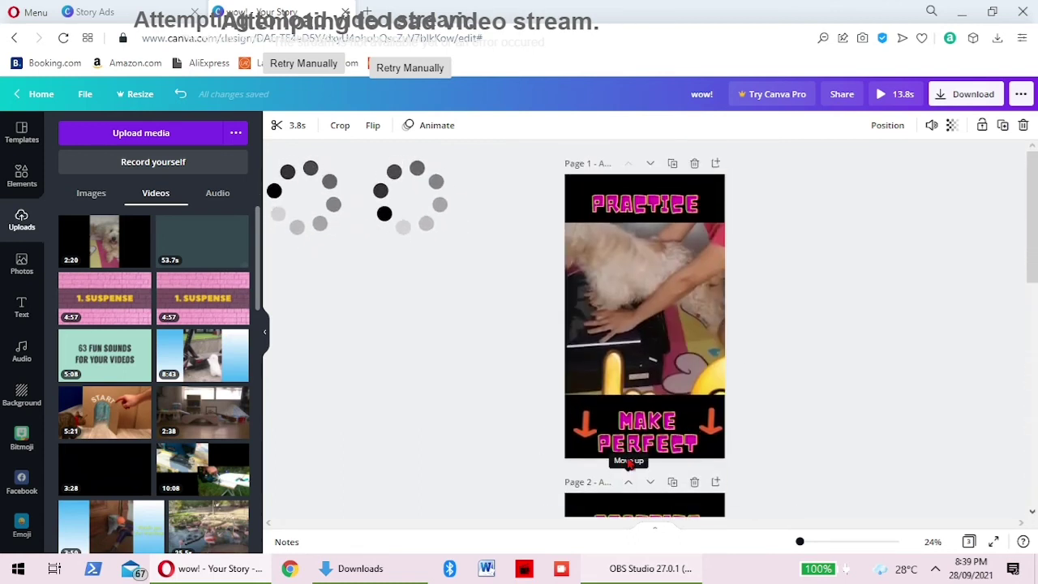
{"action": "scroll", "coordinate": [625, 464], "scroll_direction": "down", "scroll_amount": 6}
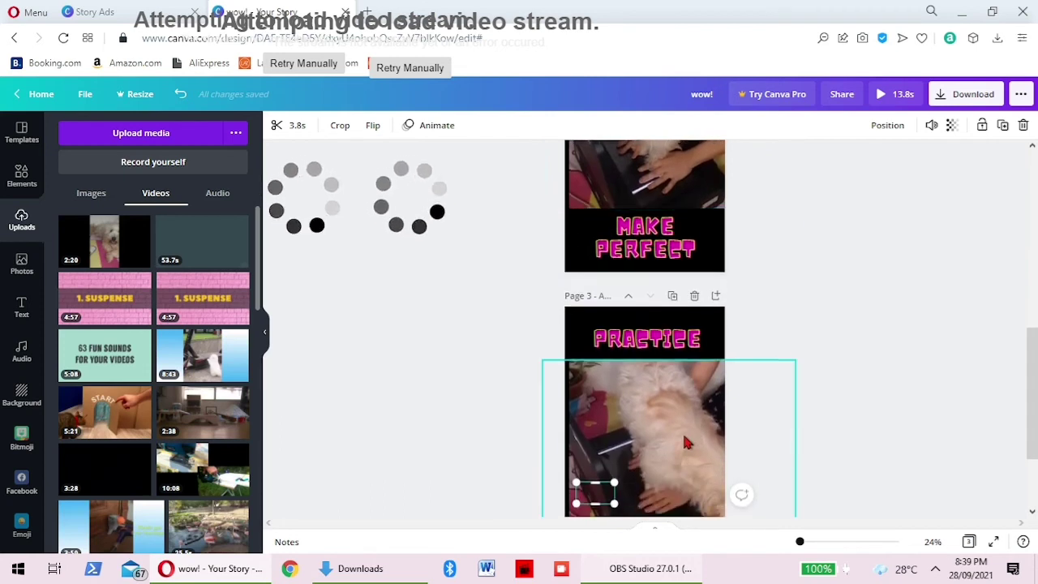
{"action": "scroll", "coordinate": [683, 431], "scroll_direction": "up", "scroll_amount": 4}
{"action": "scroll", "coordinate": [653, 393], "scroll_direction": "down", "scroll_amount": 3}
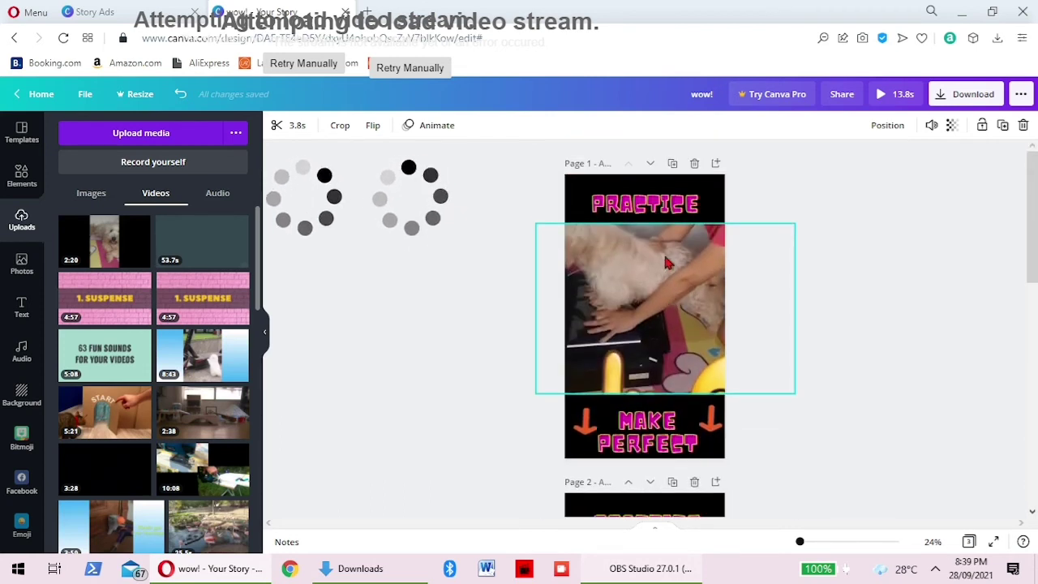
{"action": "scroll", "coordinate": [673, 428], "scroll_direction": "up", "scroll_amount": 1}
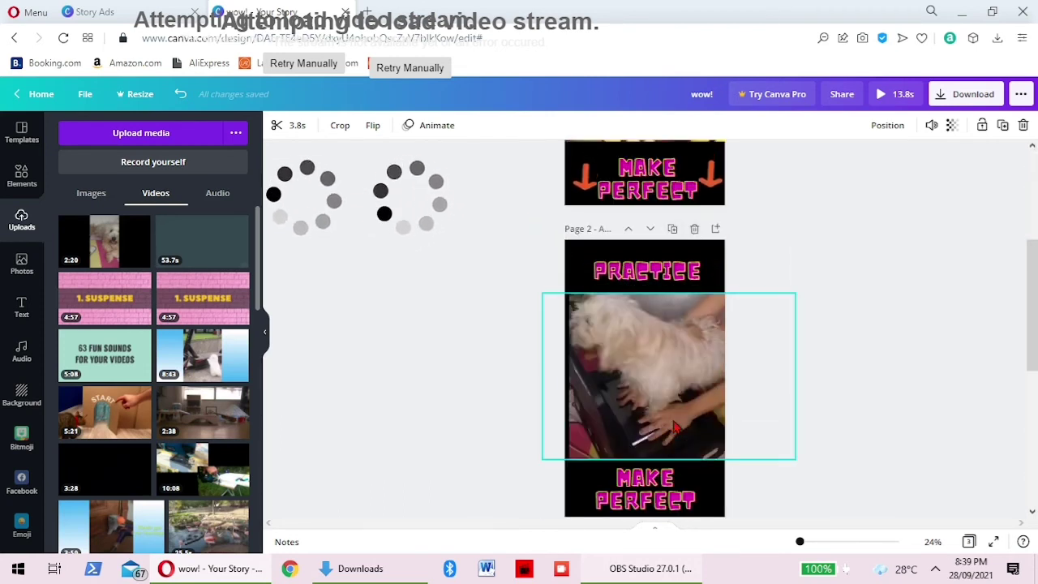
{"action": "scroll", "coordinate": [673, 428], "scroll_direction": "down", "scroll_amount": 5}
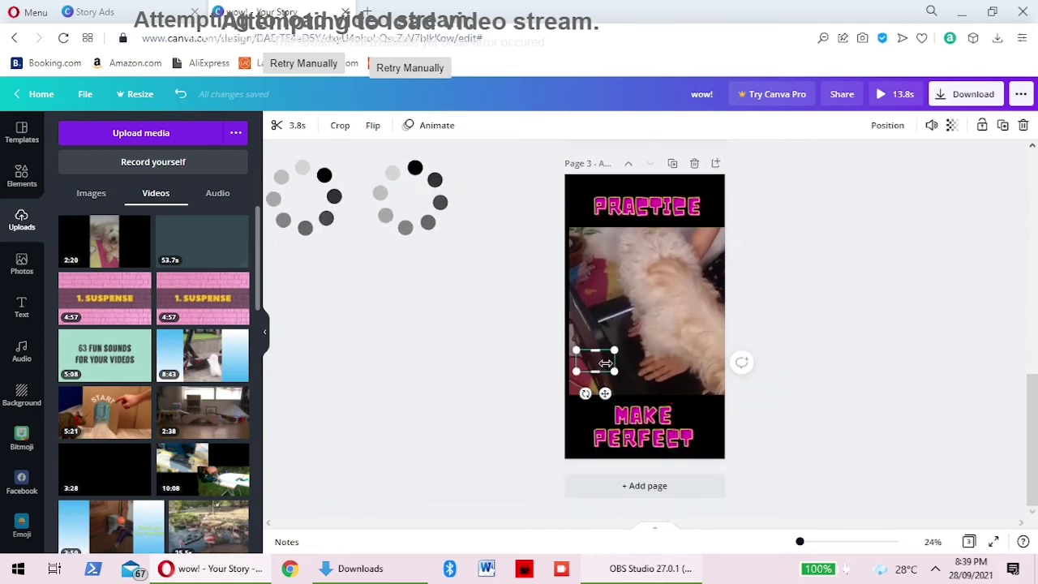
{"action": "scroll", "coordinate": [579, 371], "scroll_direction": "up", "scroll_amount": 4}
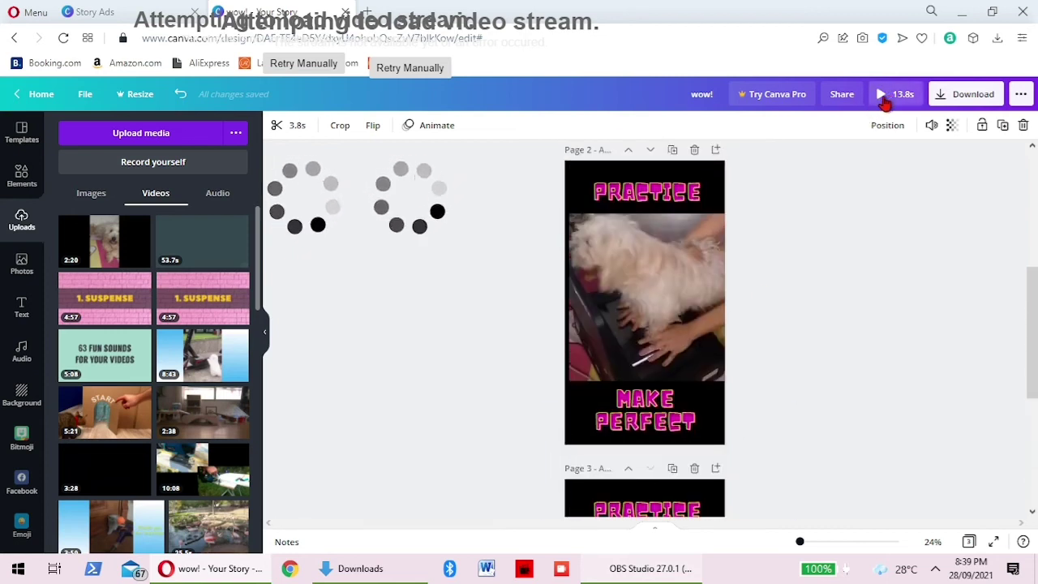
{"action": "left_click", "coordinate": [886, 95]}
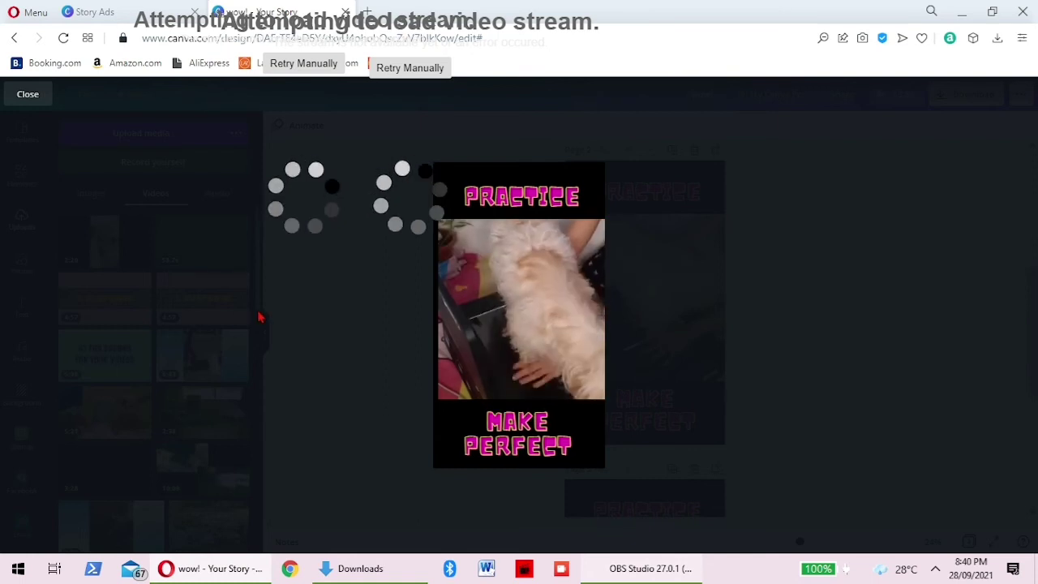
{"action": "left_click", "coordinate": [29, 96]}
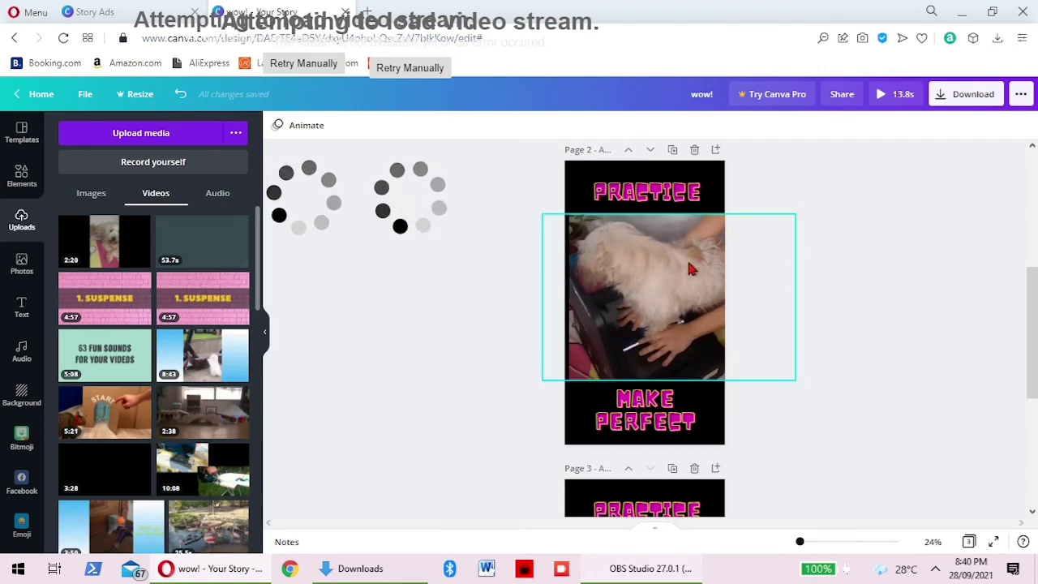
{"action": "left_click", "coordinate": [591, 357]}
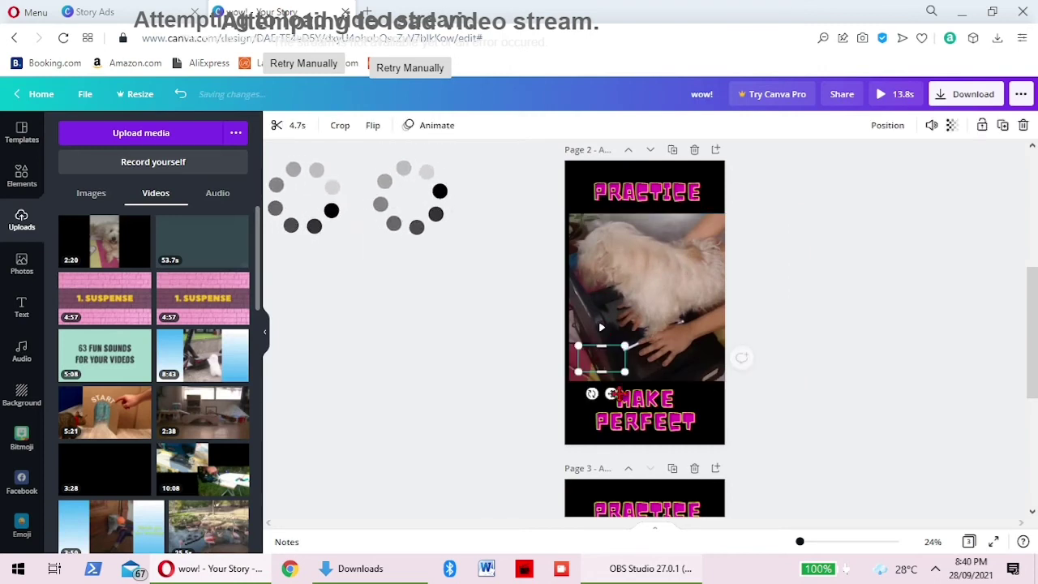
{"action": "scroll", "coordinate": [600, 389], "scroll_direction": "down", "scroll_amount": 3}
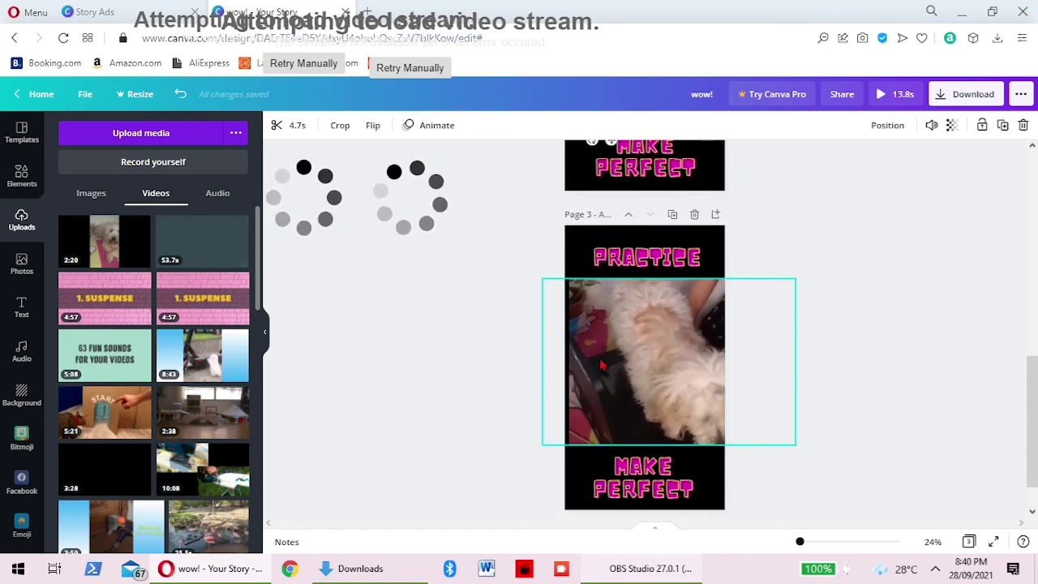
{"action": "scroll", "coordinate": [708, 406], "scroll_direction": "up", "scroll_amount": 5}
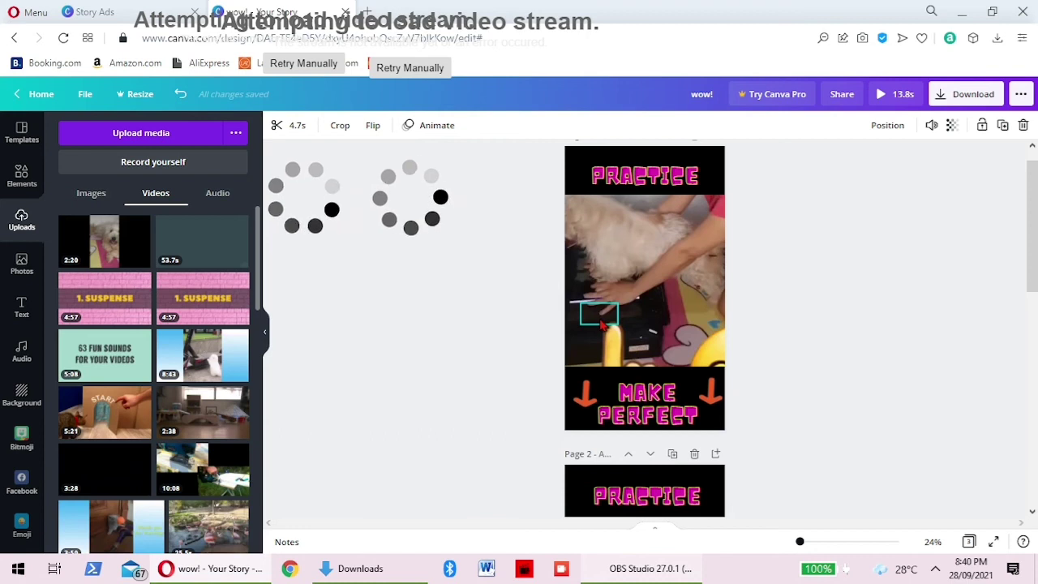
{"action": "left_click", "coordinate": [600, 316]}
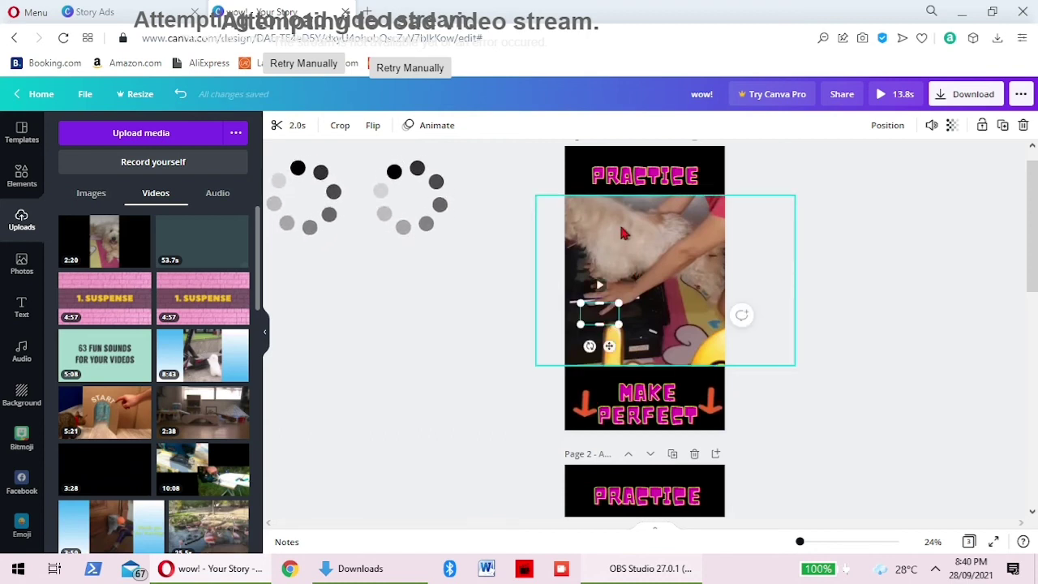
{"action": "scroll", "coordinate": [641, 260], "scroll_direction": "down", "scroll_amount": 3}
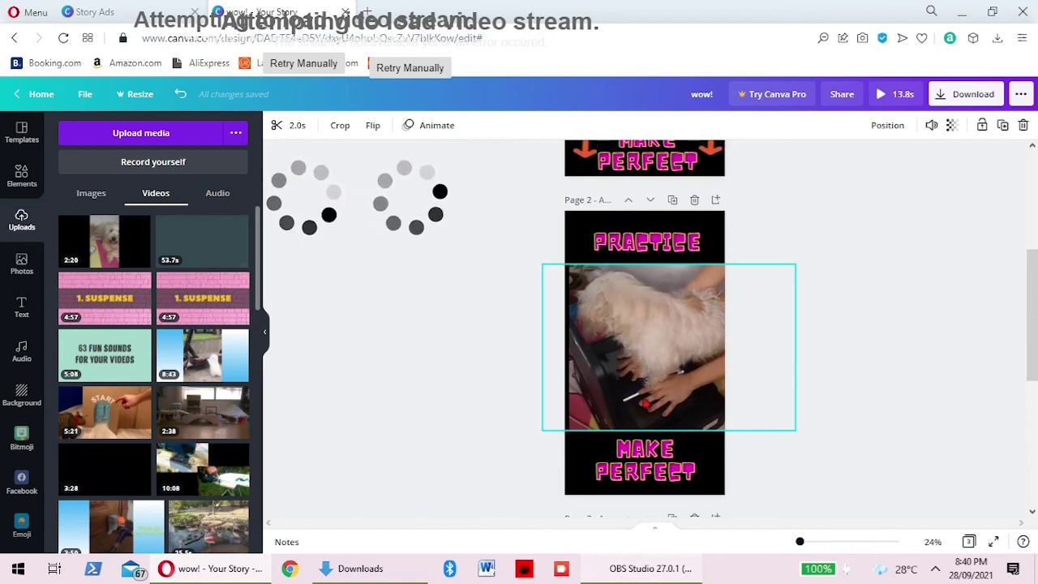
{"action": "left_click", "coordinate": [876, 378]}
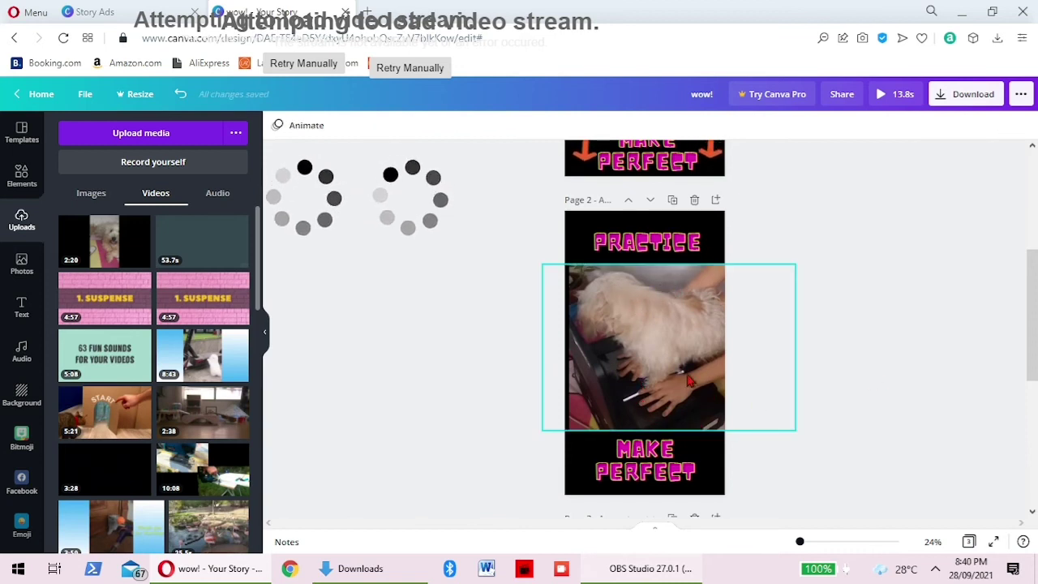
{"action": "scroll", "coordinate": [641, 420], "scroll_direction": "down", "scroll_amount": 3}
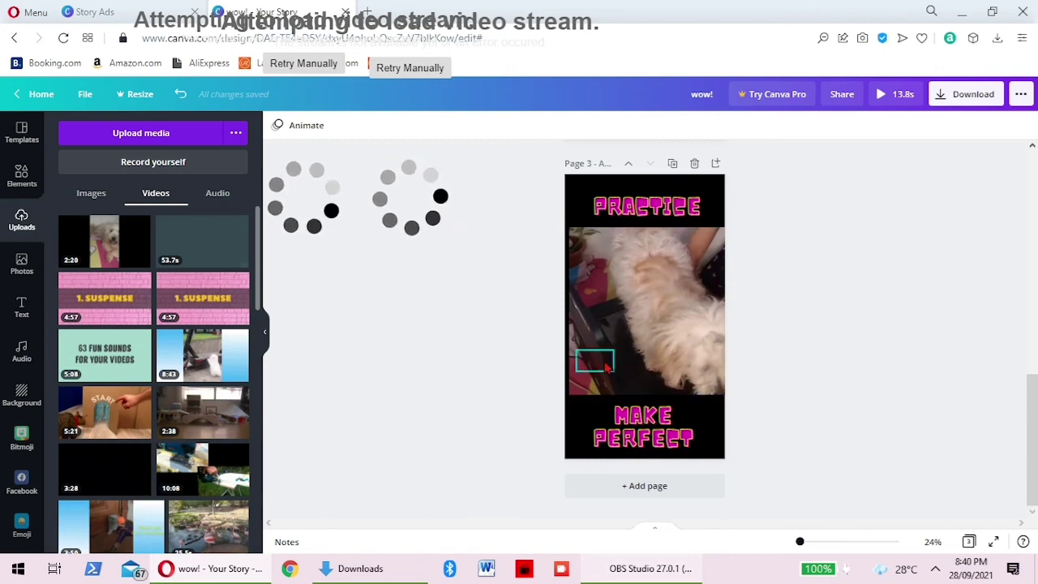
{"action": "left_click", "coordinate": [593, 370]}
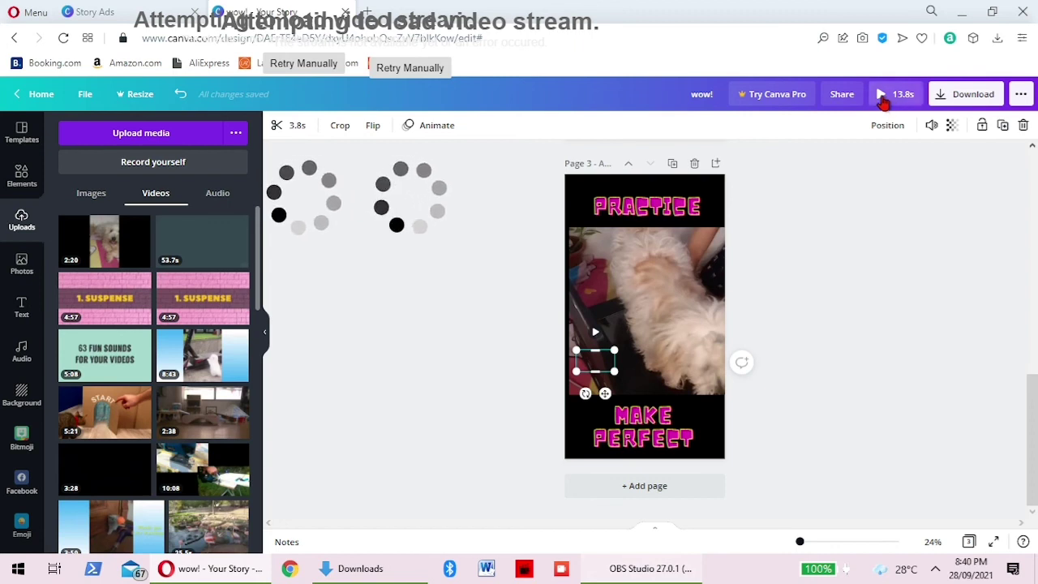
{"action": "left_click", "coordinate": [883, 96]}
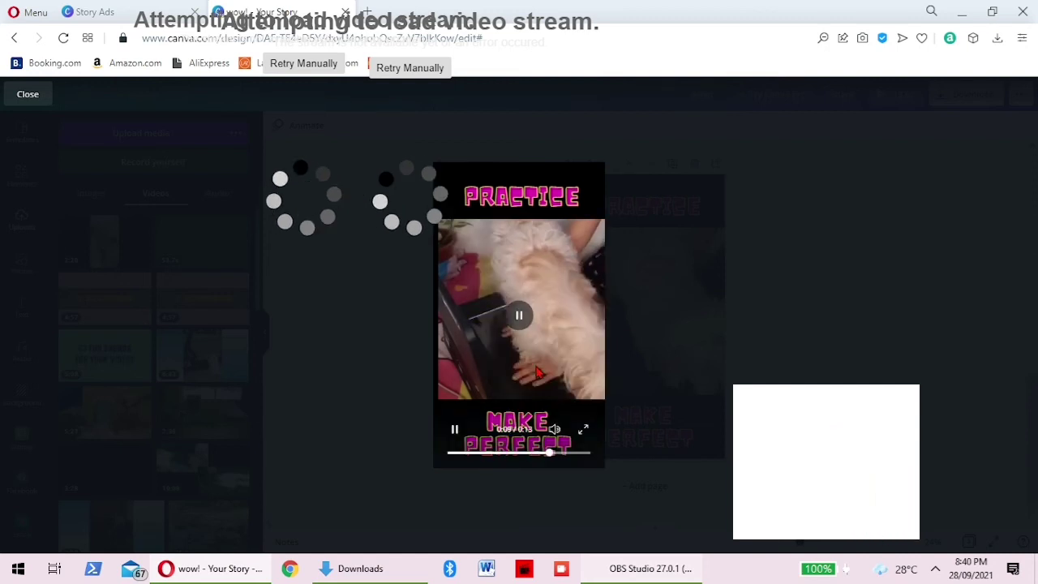
{"action": "mouse_move", "coordinate": [560, 410]}
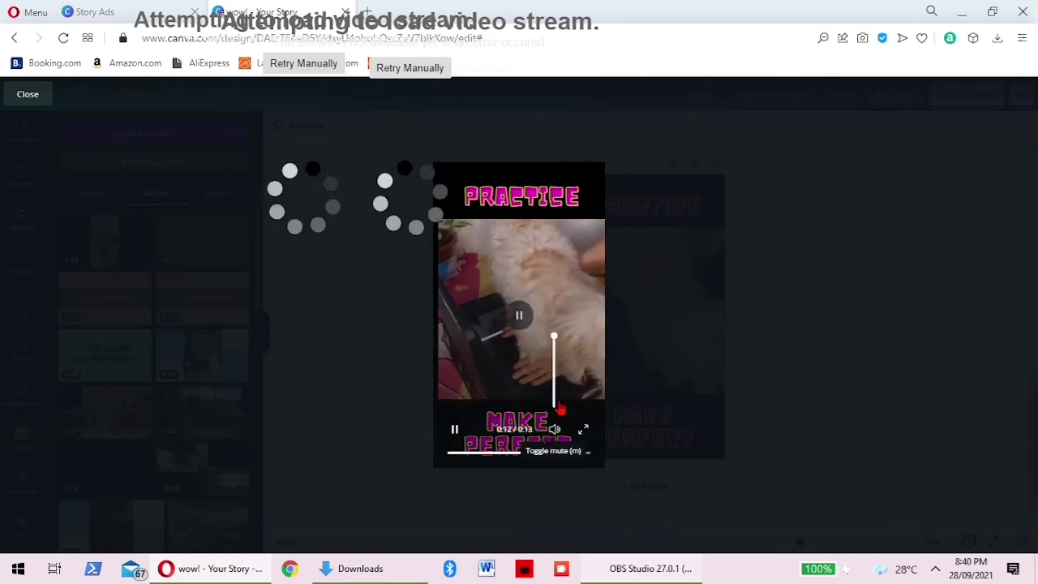
{"action": "left_click", "coordinate": [659, 456]}
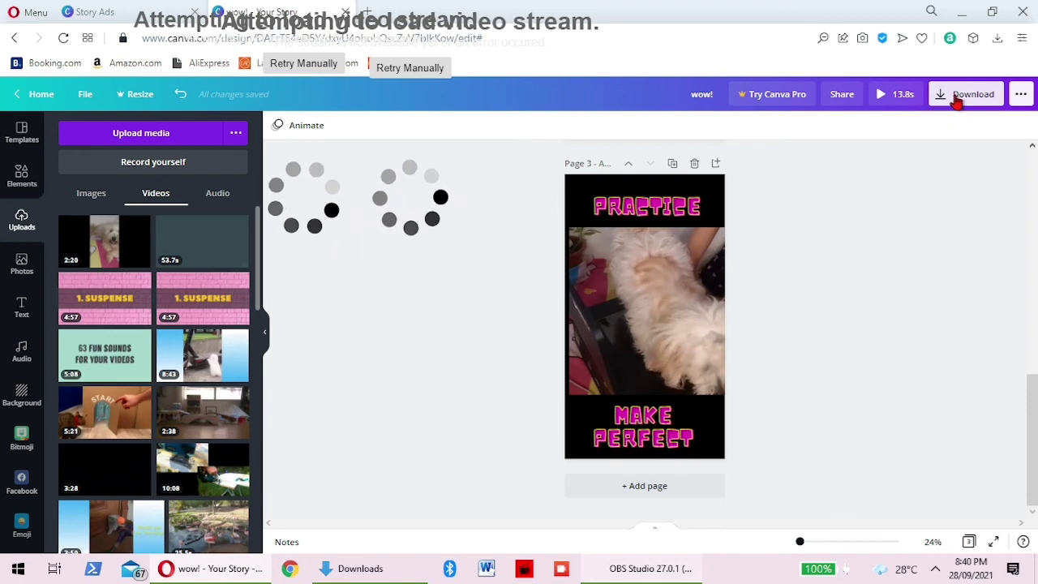
Download all three pages as the MP4 video wow!.mp4 and close the confirmation
{"action": "left_click", "coordinate": [954, 97]}
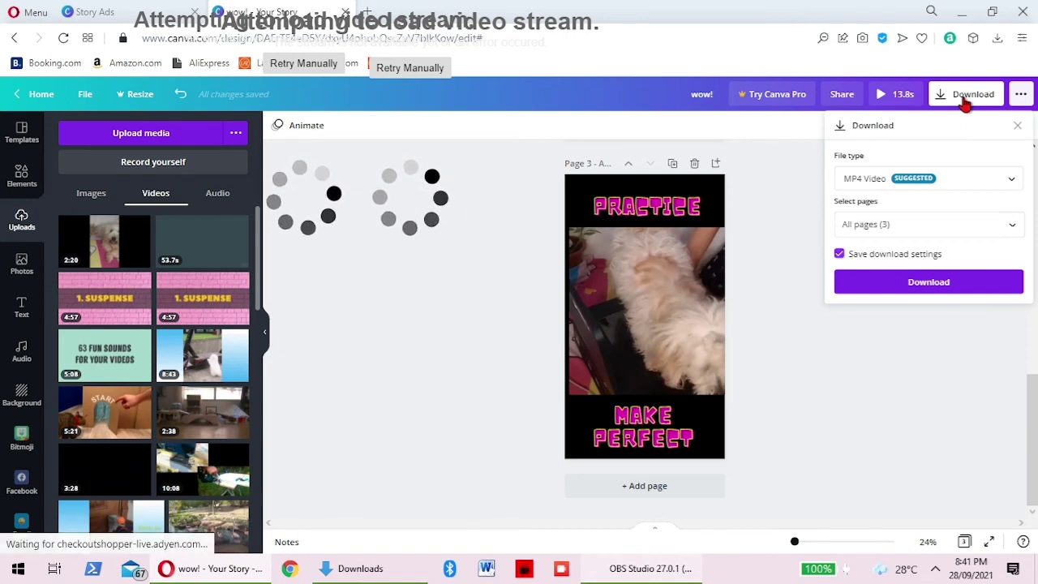
{"action": "left_click", "coordinate": [903, 292]}
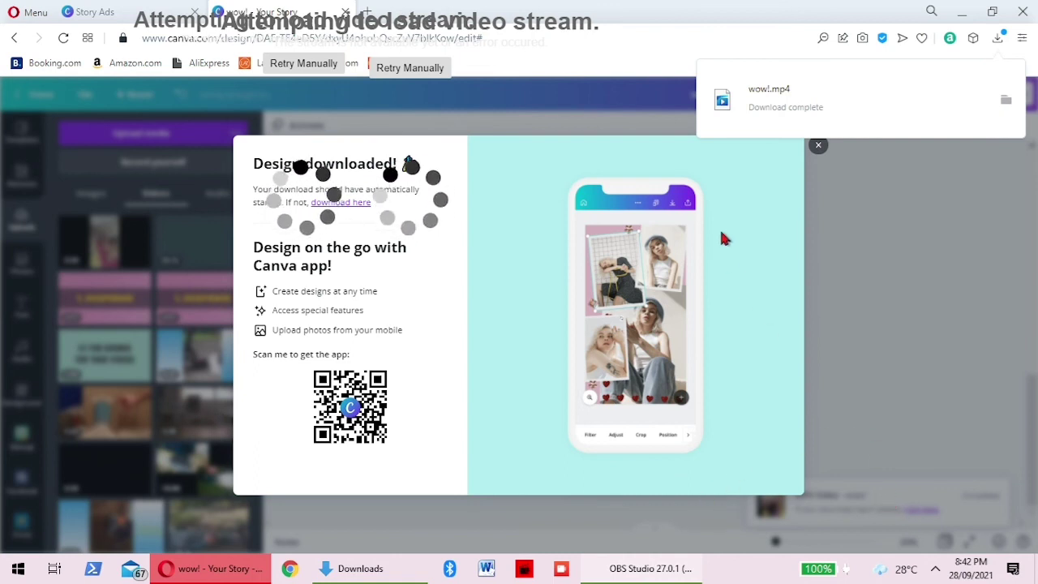
{"action": "left_click", "coordinate": [818, 146]}
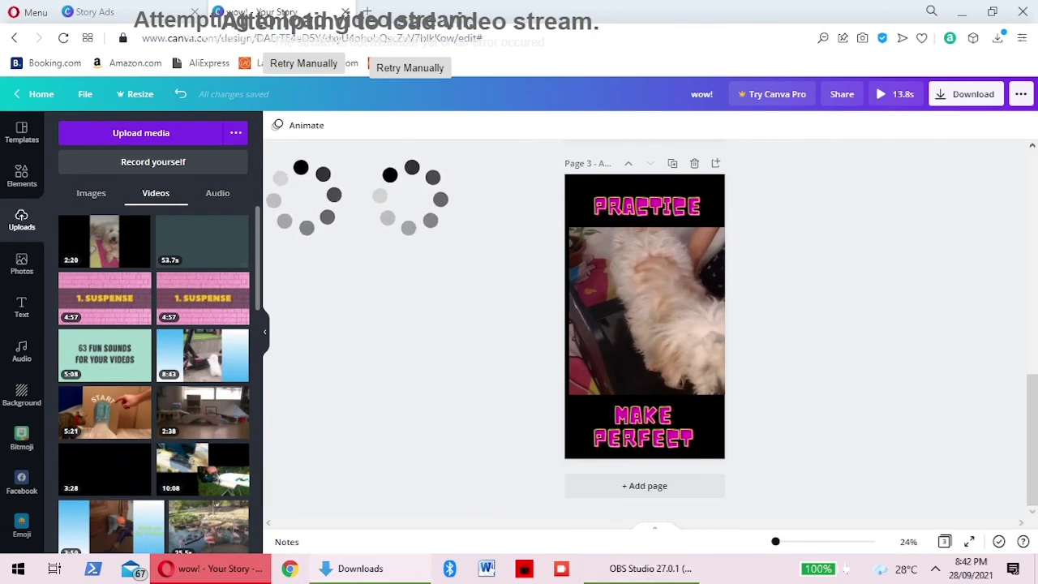
{"action": "left_click", "coordinate": [376, 572]}
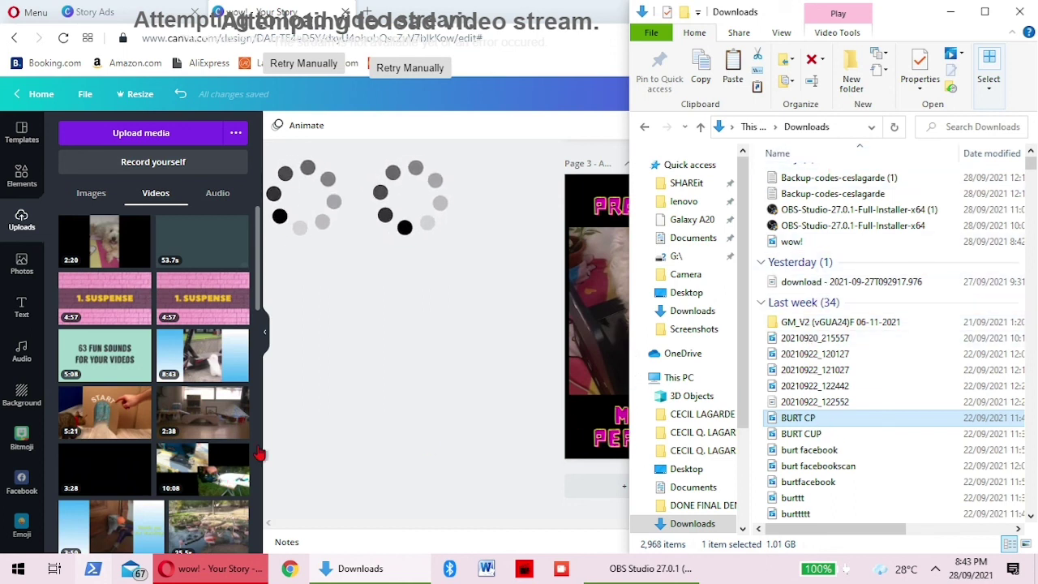
{"action": "left_click", "coordinate": [371, 570]}
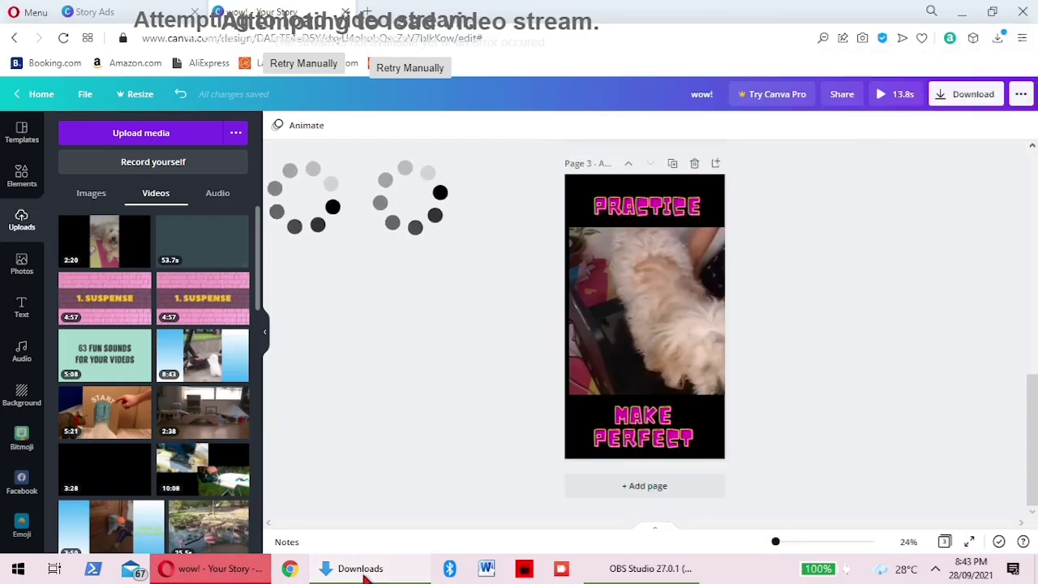
{"action": "key", "text": "alt+Tab"}
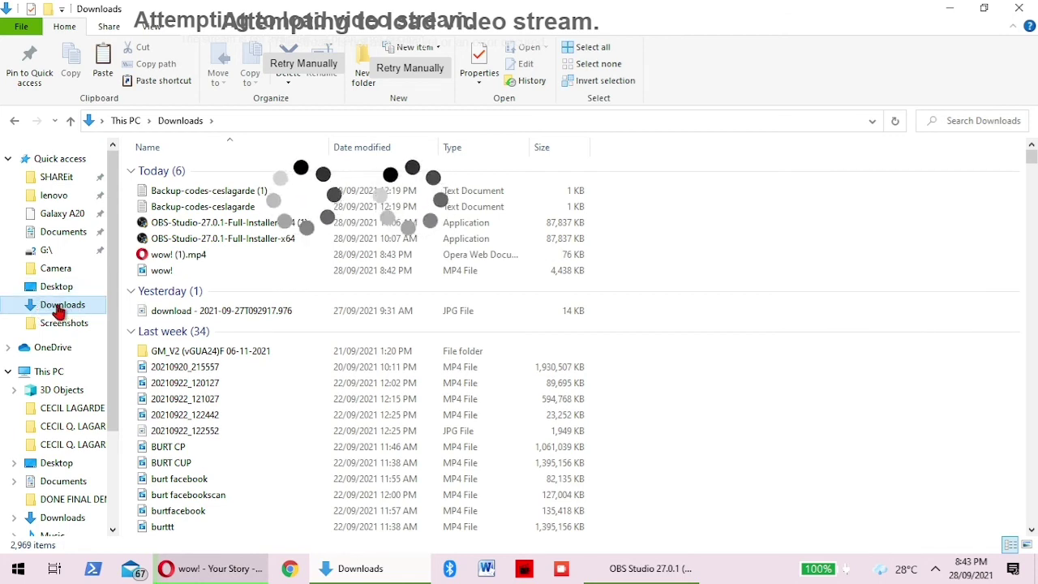
{"action": "left_click", "coordinate": [216, 570]}
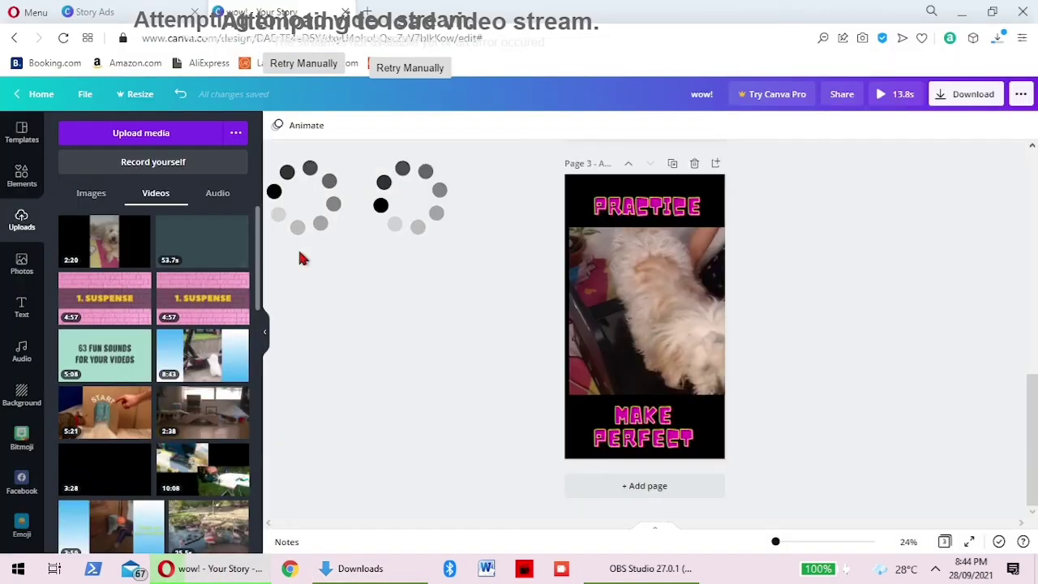
{"action": "scroll", "coordinate": [150, 337], "scroll_direction": "down", "scroll_amount": 10}
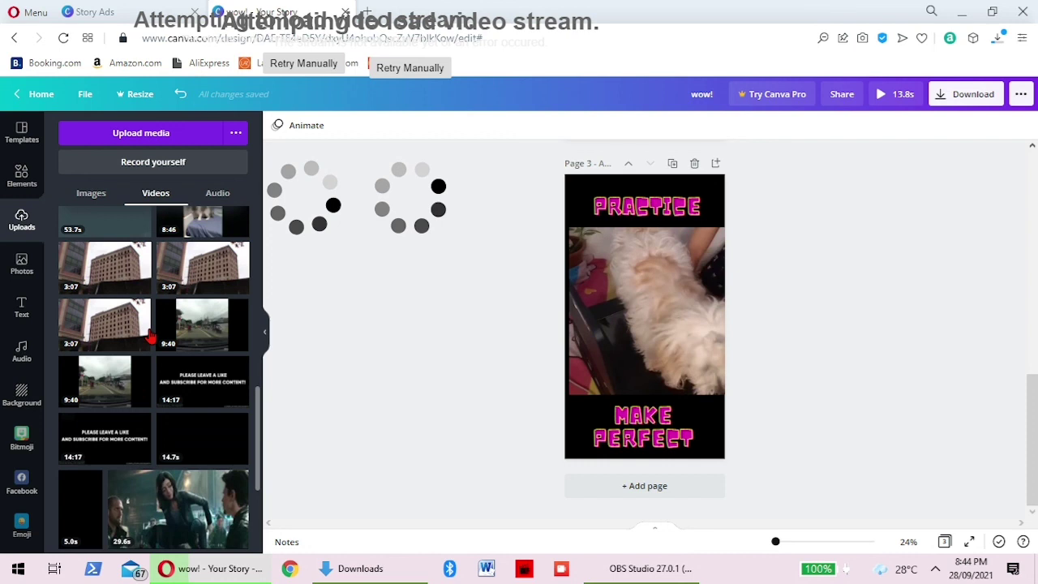
{"action": "scroll", "coordinate": [150, 337], "scroll_direction": "up", "scroll_amount": 3}
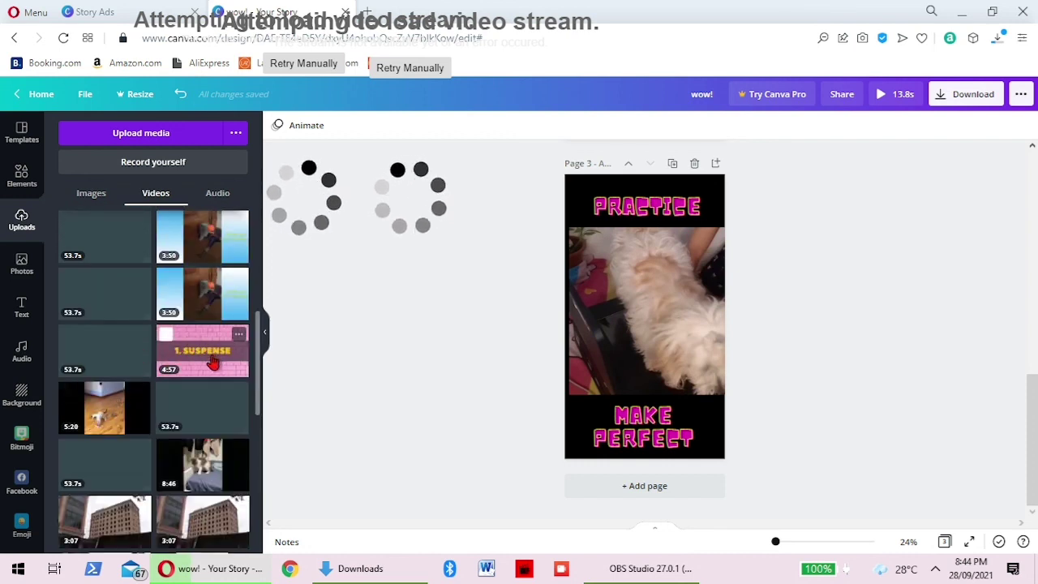
{"action": "scroll", "coordinate": [203, 341], "scroll_direction": "up", "scroll_amount": 2}
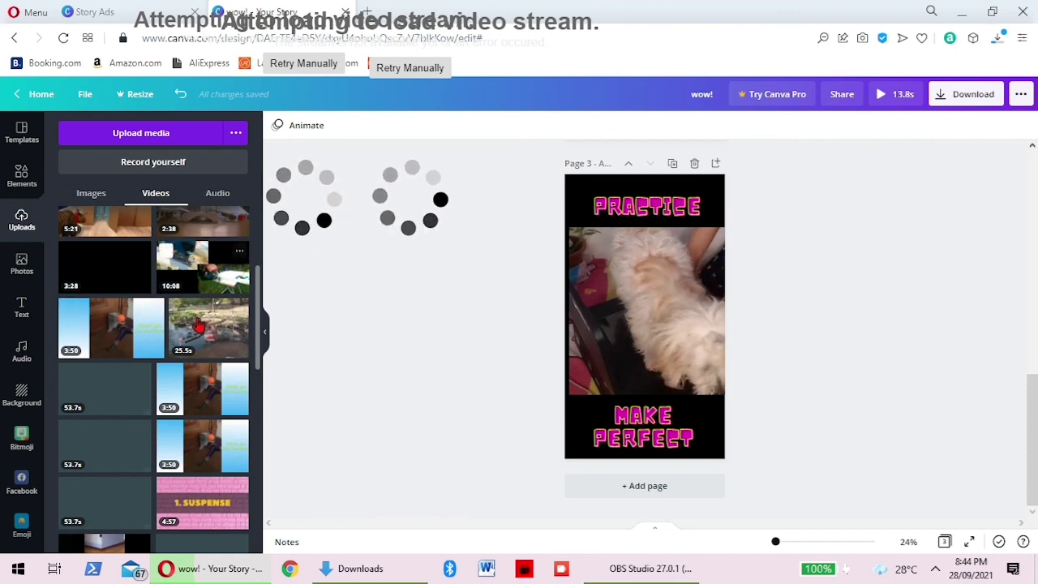
{"action": "scroll", "coordinate": [198, 333], "scroll_direction": "down", "scroll_amount": 10}
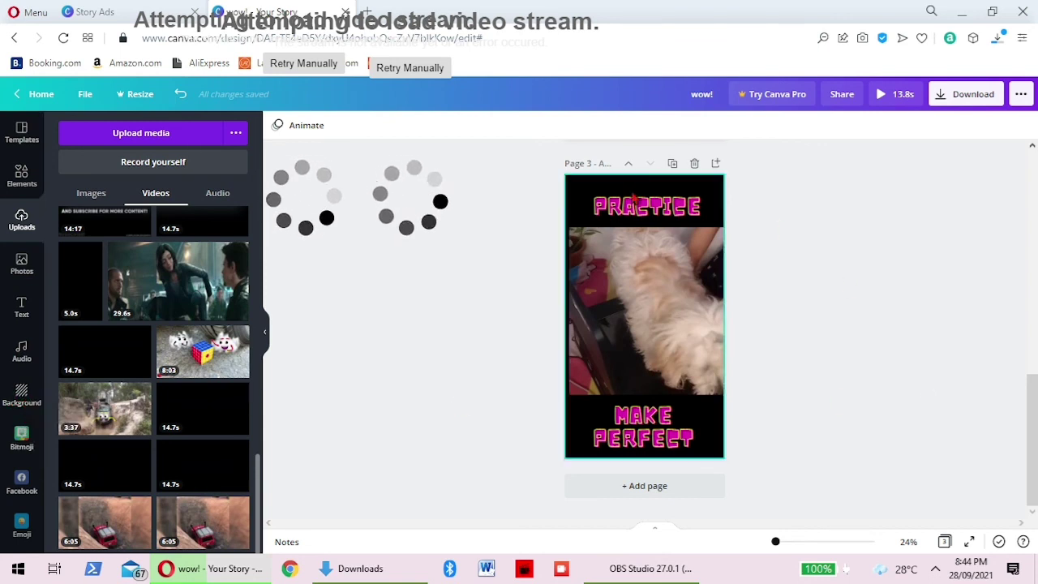
{"action": "scroll", "coordinate": [626, 357], "scroll_direction": "up", "scroll_amount": 8}
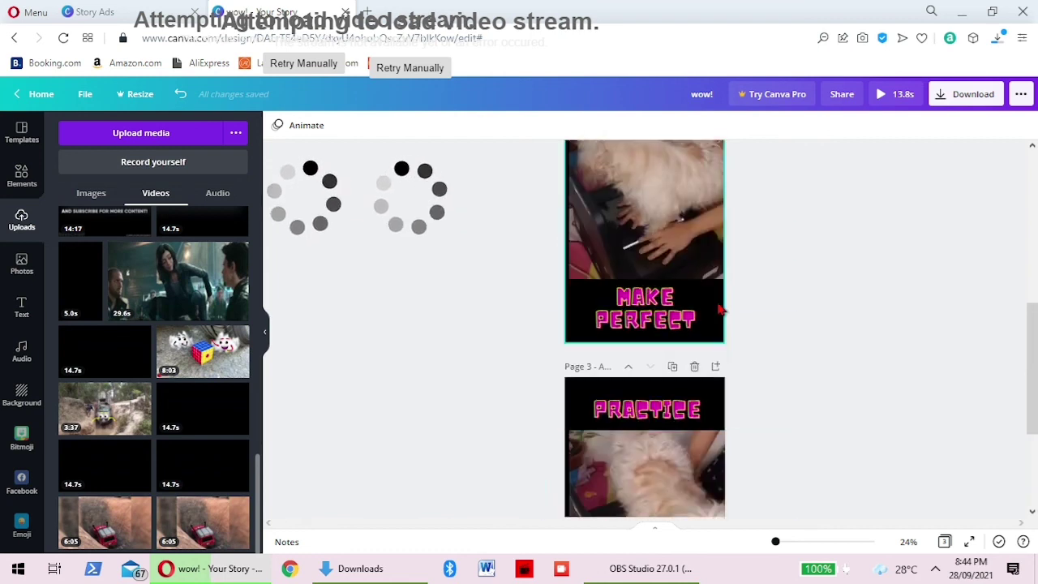
{"action": "left_click", "coordinate": [595, 241]}
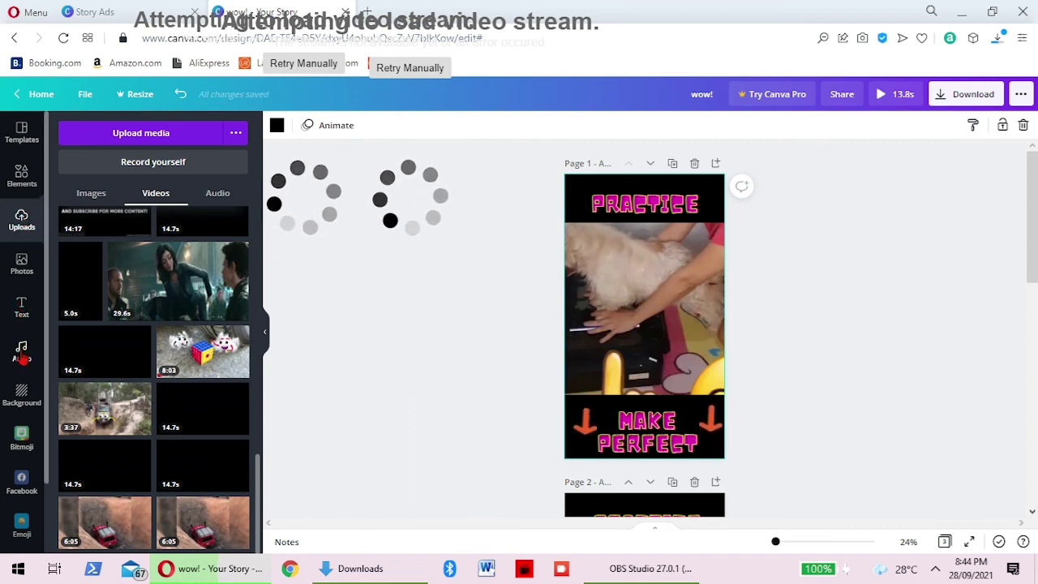
Give page 1 a yellow background from the Background panel
{"action": "left_click", "coordinate": [21, 396]}
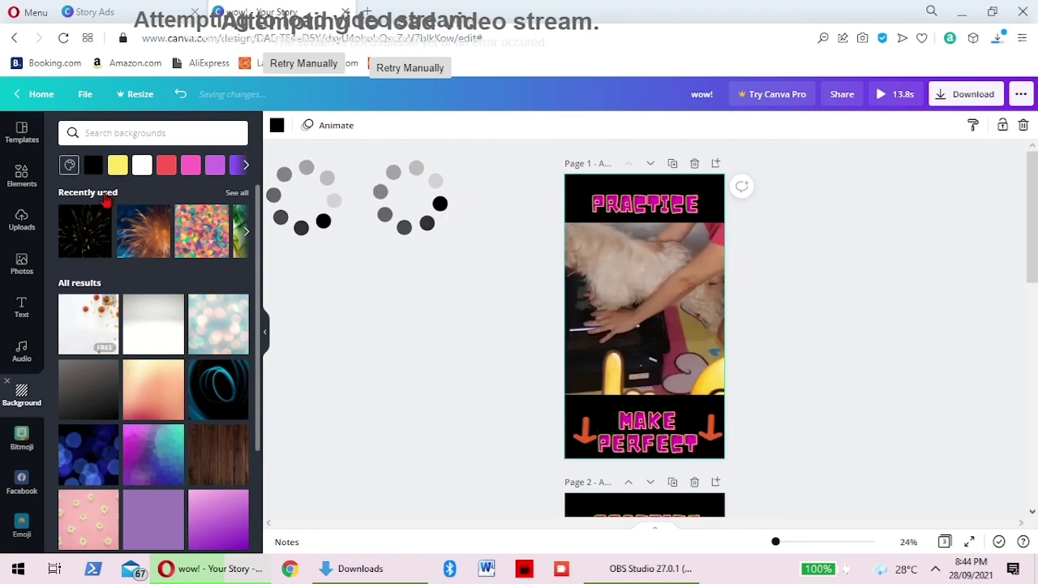
{"action": "left_click", "coordinate": [119, 166]}
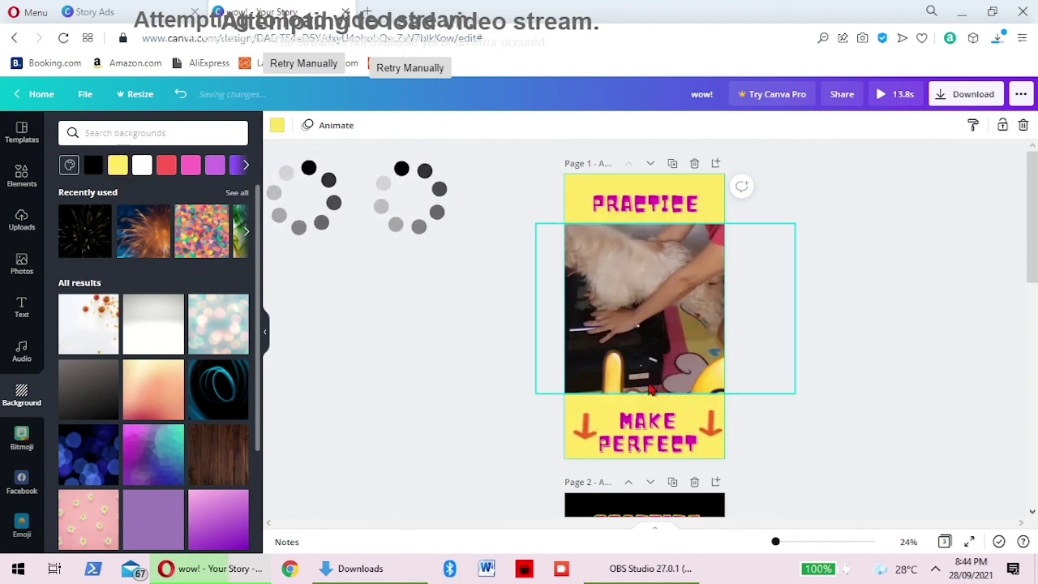
{"action": "scroll", "coordinate": [649, 395], "scroll_direction": "down", "scroll_amount": 3}
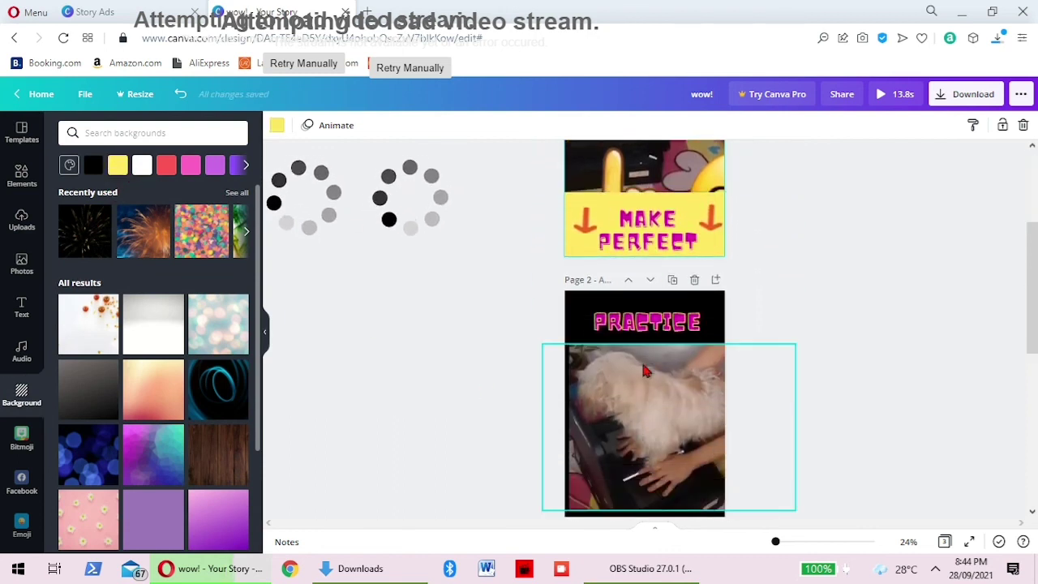
Set yellow backgrounds on pages 2 and 3 as well
{"action": "left_click", "coordinate": [577, 325]}
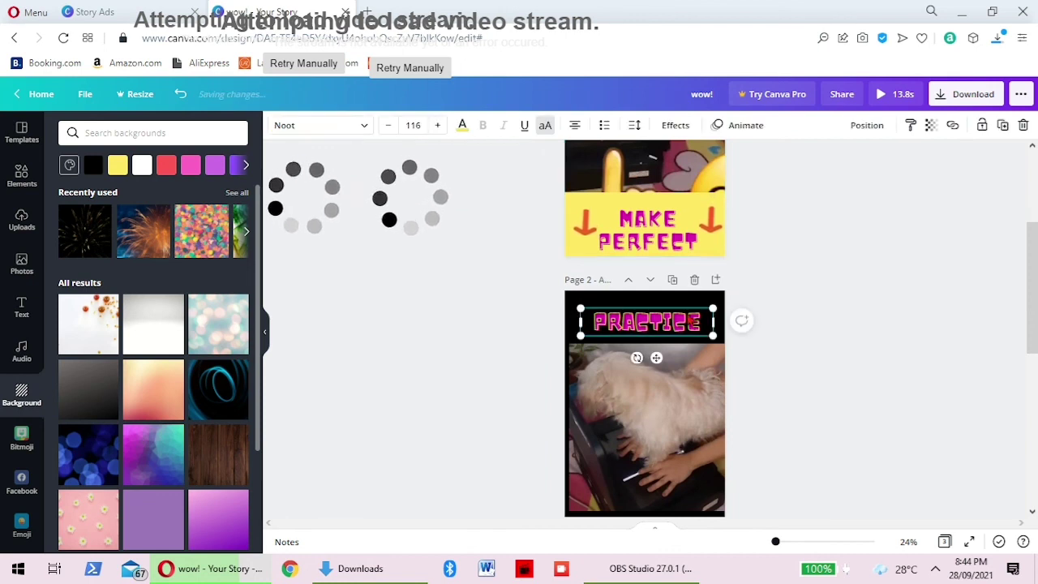
{"action": "left_click", "coordinate": [728, 336]}
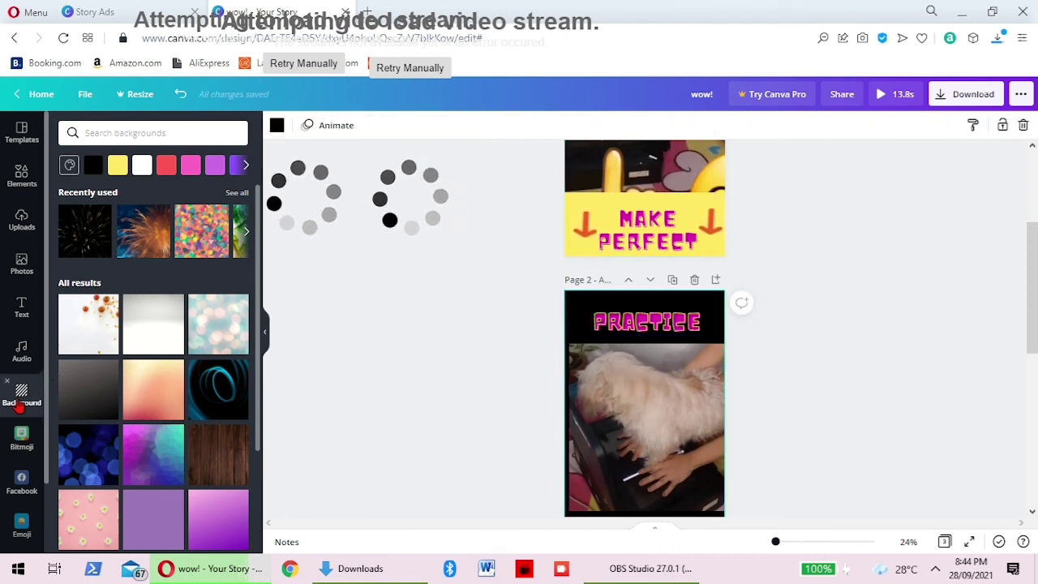
{"action": "left_click", "coordinate": [118, 166]}
{"action": "scroll", "coordinate": [607, 258], "scroll_direction": "down", "scroll_amount": 5}
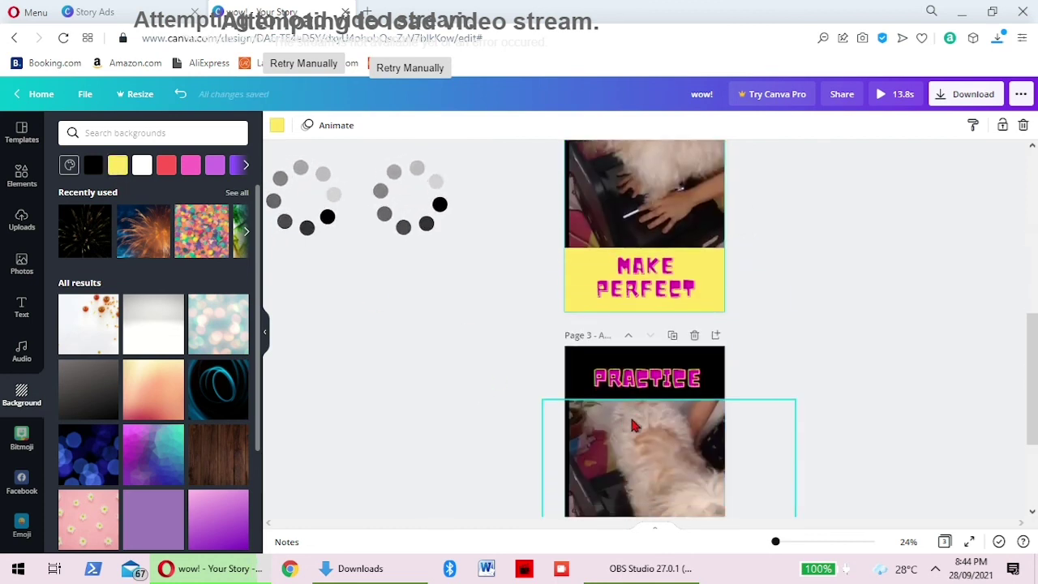
{"action": "left_click", "coordinate": [730, 243]}
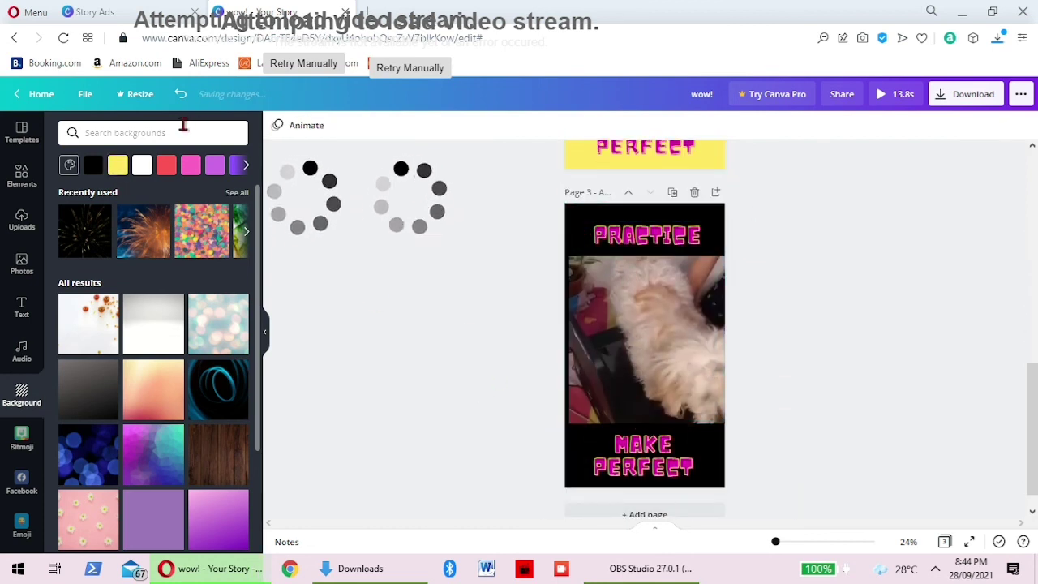
{"action": "left_click", "coordinate": [118, 166]}
{"action": "scroll", "coordinate": [737, 371], "scroll_direction": "down", "scroll_amount": 1}
{"action": "scroll", "coordinate": [688, 386], "scroll_direction": "up", "scroll_amount": 10}
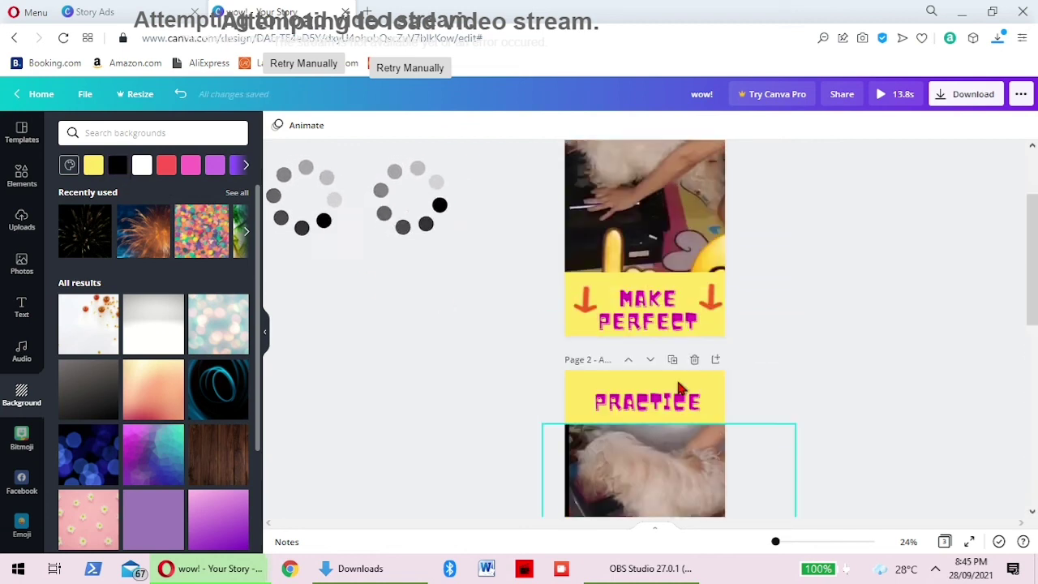
Download the yellow-background story again as an MP4 of all pages, then switch to the Story Ads tab
{"action": "left_click", "coordinate": [972, 96]}
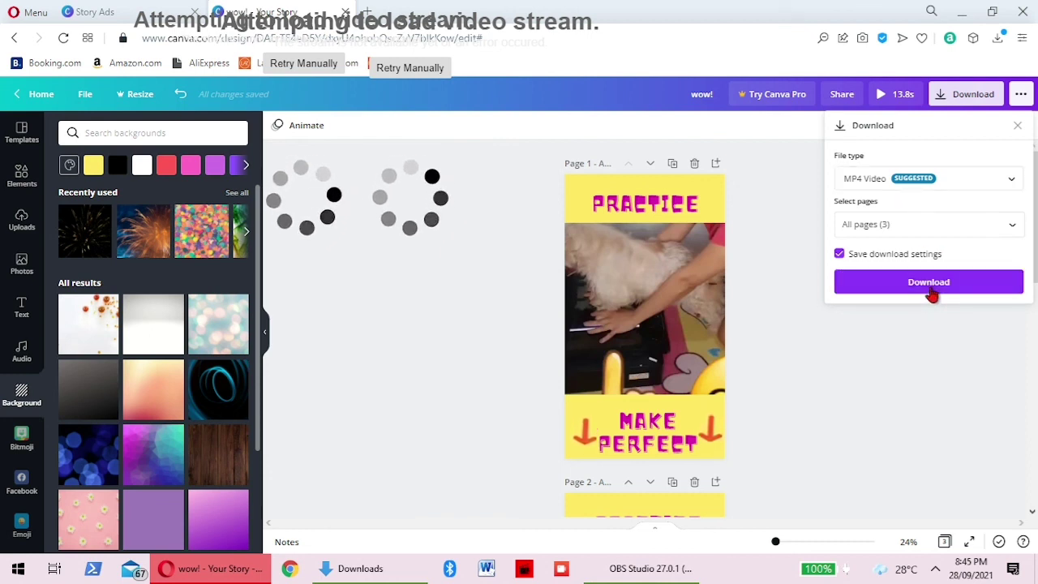
{"action": "left_click", "coordinate": [931, 286]}
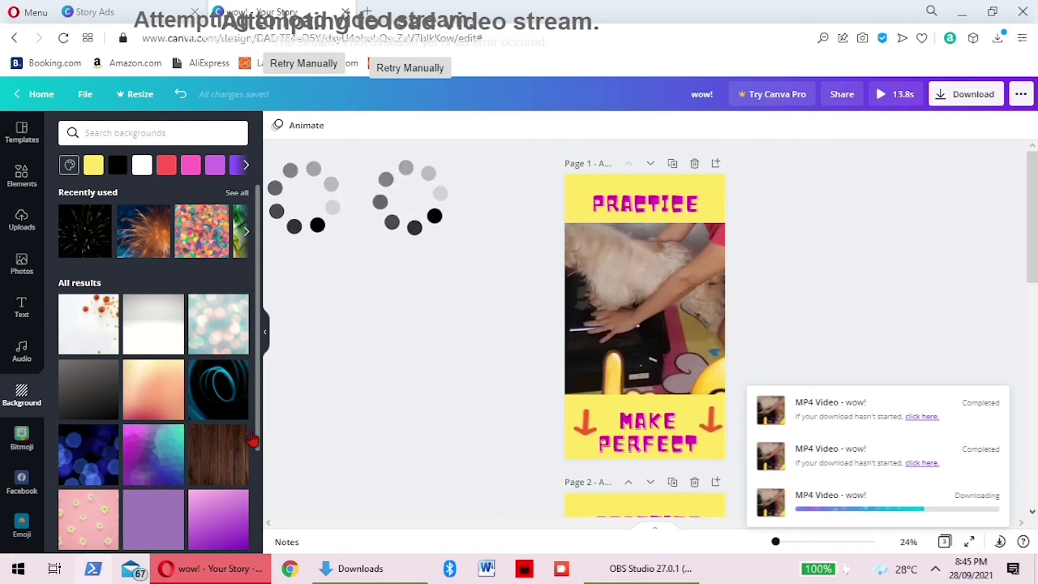
{"action": "scroll", "coordinate": [739, 438], "scroll_direction": "down", "scroll_amount": 2}
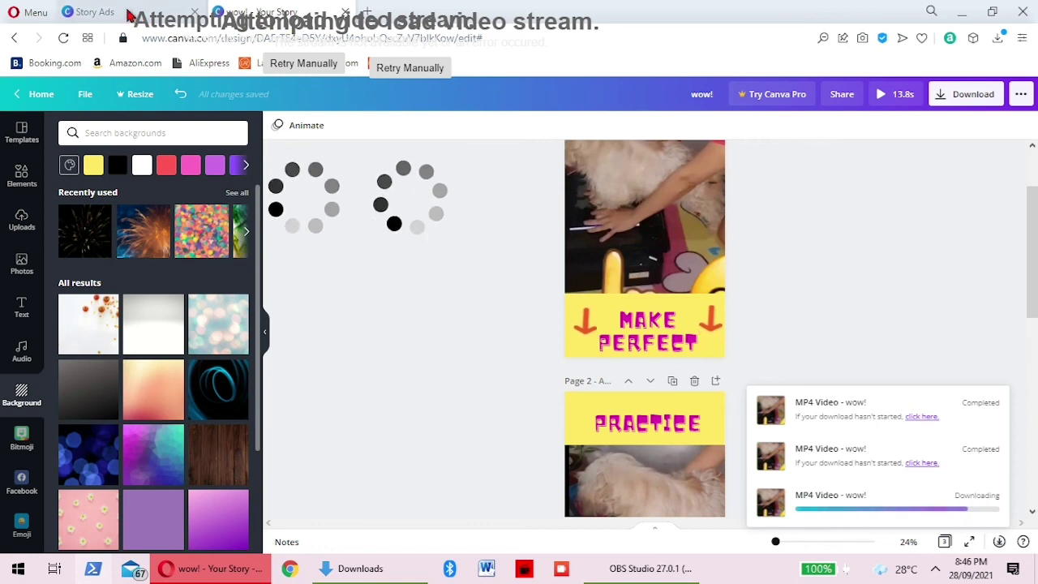
{"action": "key", "text": "ctrl+Tab"}
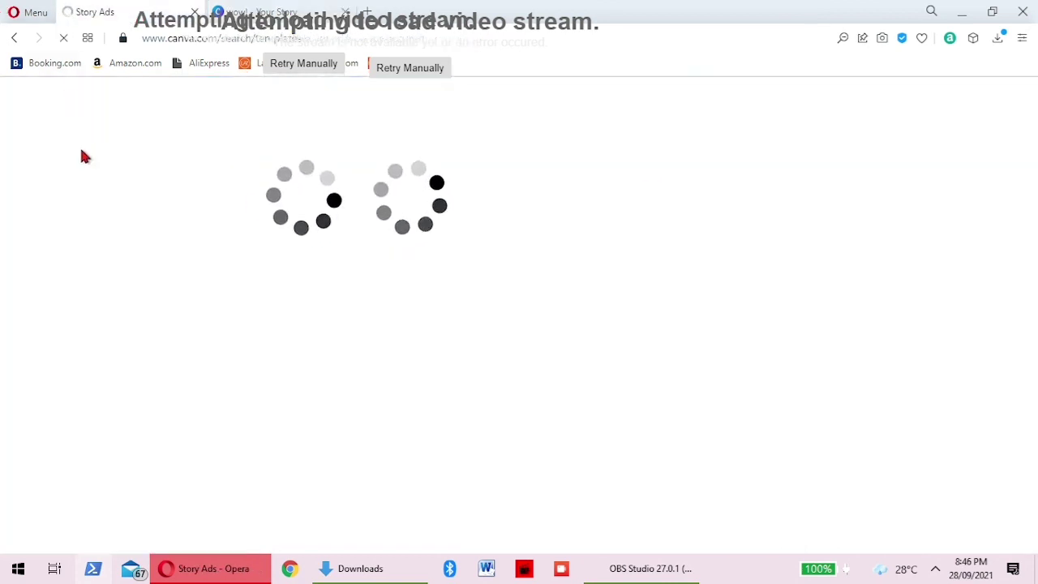